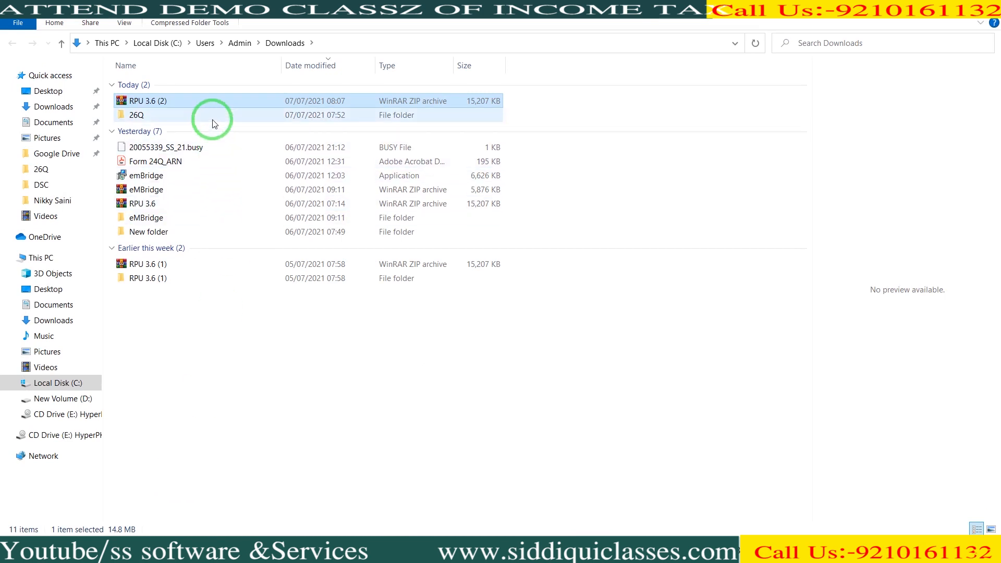
Step: Open the RPU 3.6 folder inside the extracted RPU 3.6 (1) folder in Downloads
{"action": "right_click", "coordinate": [183, 105]}
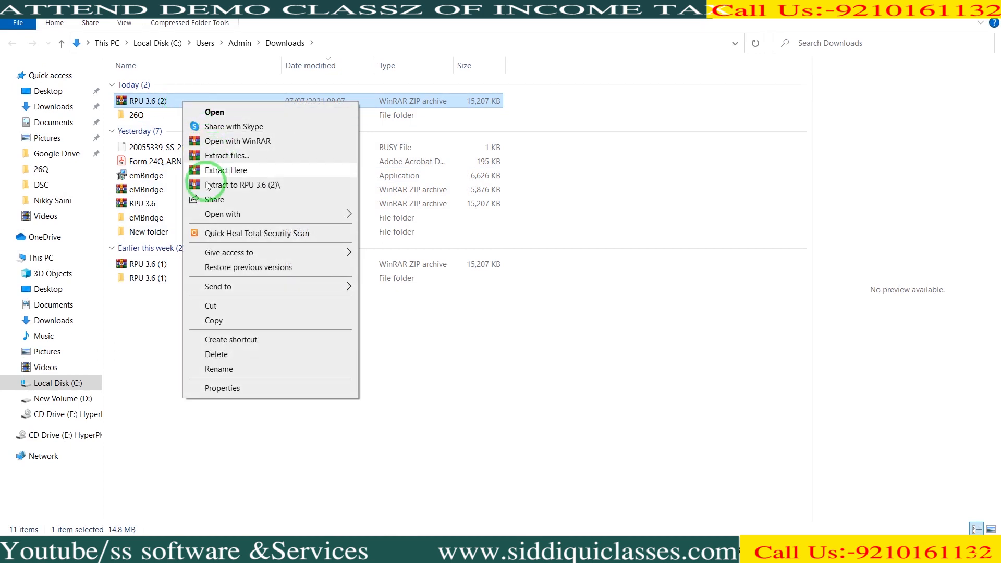
{"action": "left_click", "coordinate": [145, 288]}
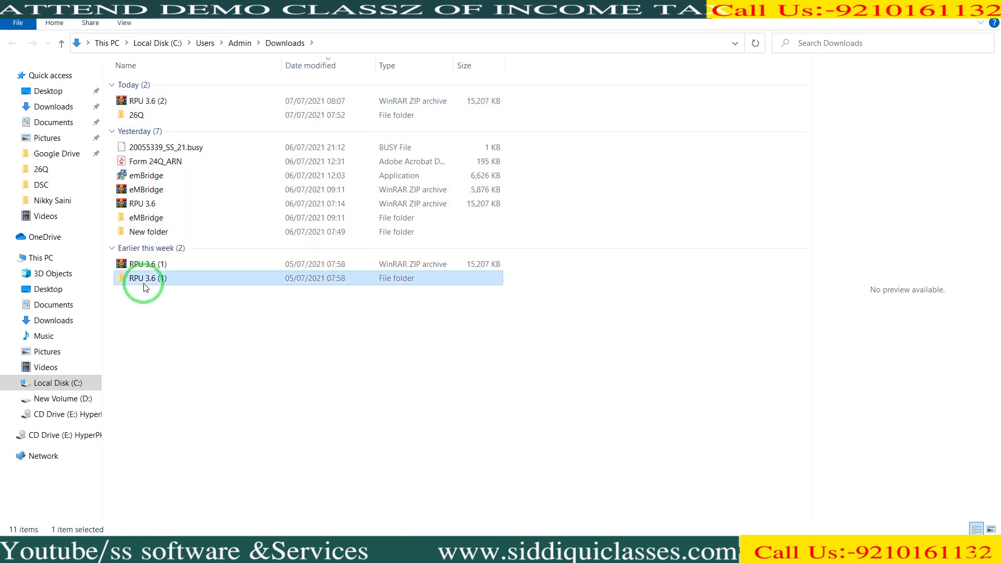
{"action": "double_click", "coordinate": [145, 288]}
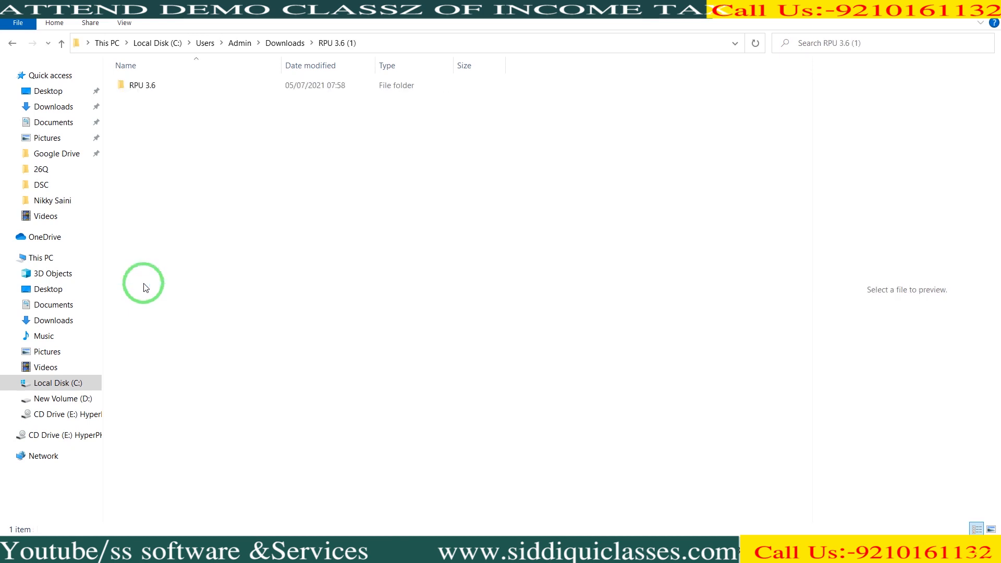
{"action": "double_click", "coordinate": [164, 92]}
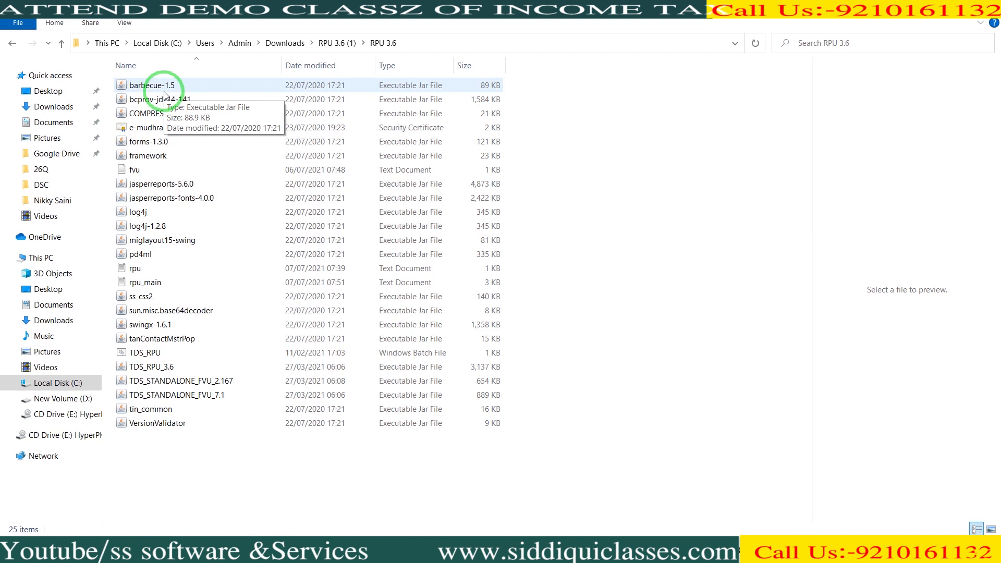
Step: Launch the TDS_RPU batch file and accept the Java prerequisites notice
{"action": "left_click", "coordinate": [148, 358]}
{"action": "left_click", "coordinate": [147, 359]}
{"action": "double_click", "coordinate": [147, 359]}
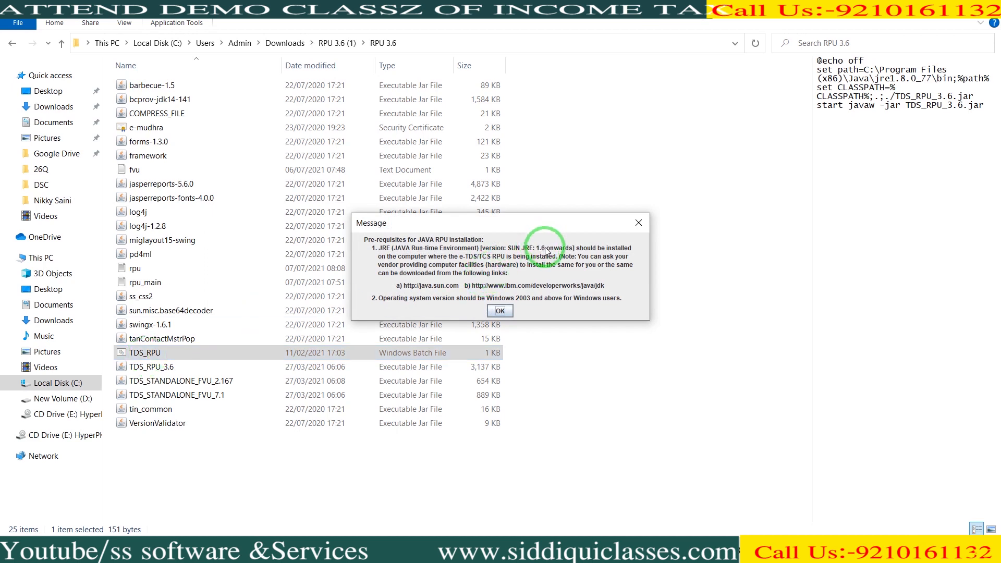
{"action": "left_click", "coordinate": [509, 311]}
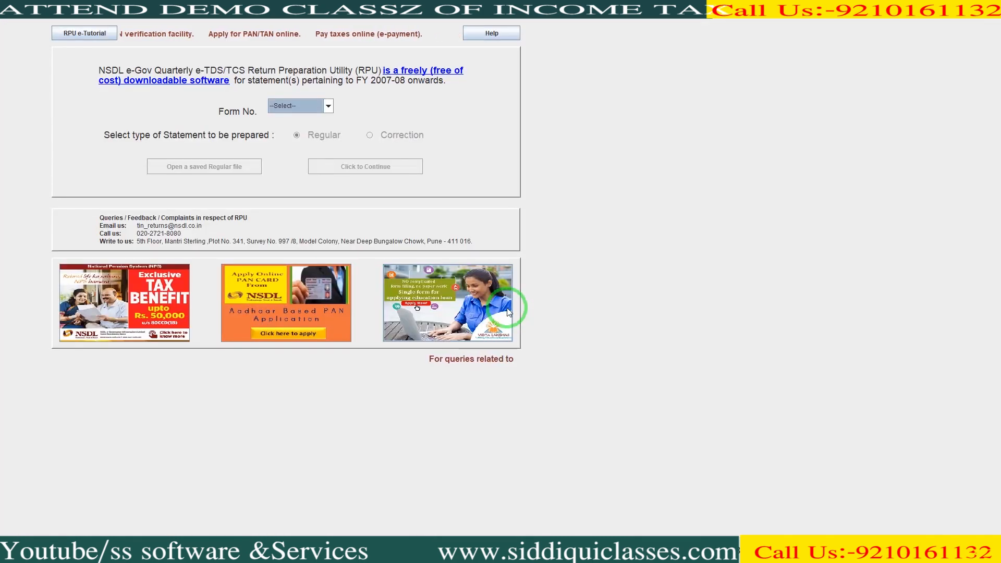
Step: Start a new regular statement for Form 26Q in the return preparation utility
{"action": "left_click", "coordinate": [324, 107]}
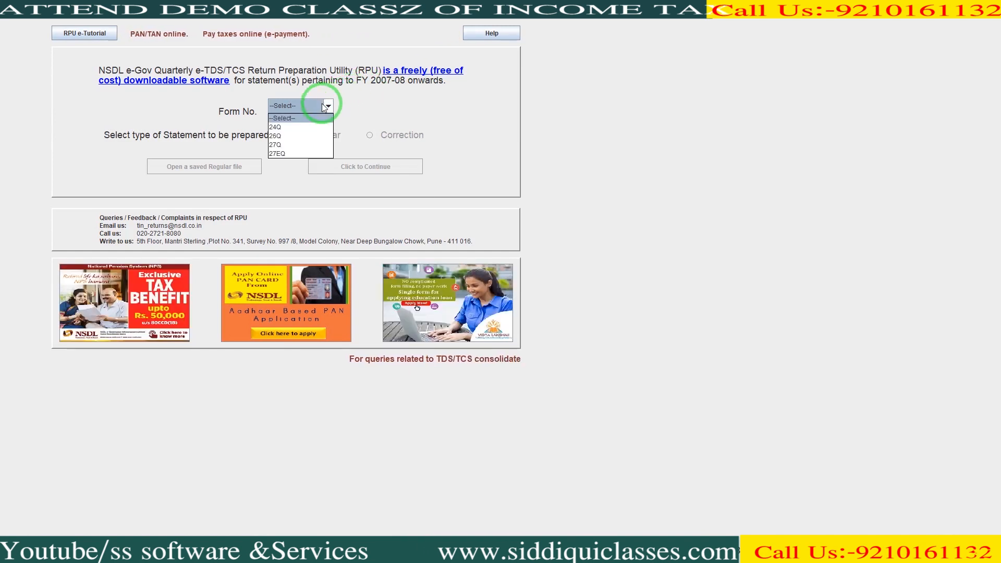
{"action": "left_click", "coordinate": [297, 136]}
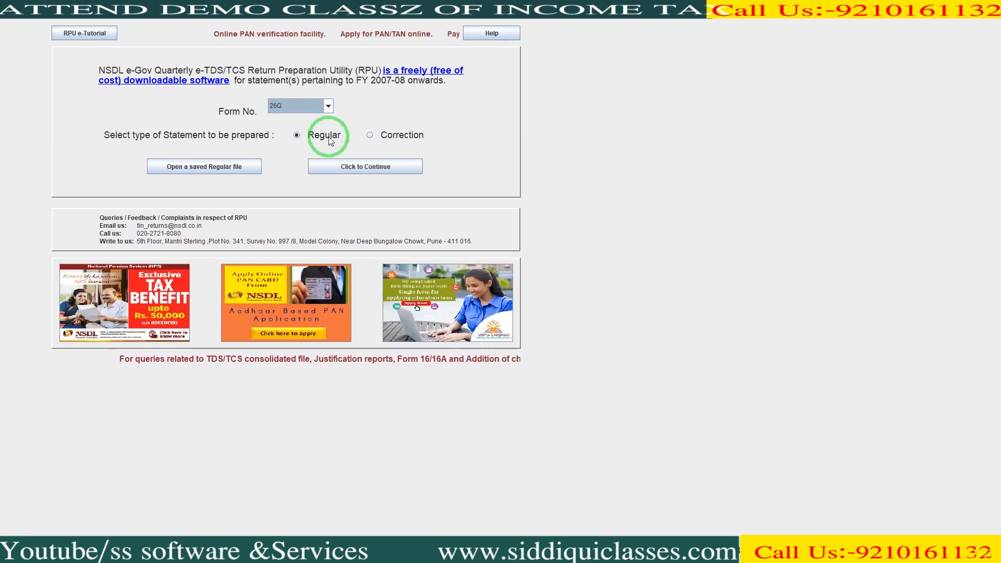
{"action": "left_click", "coordinate": [338, 162]}
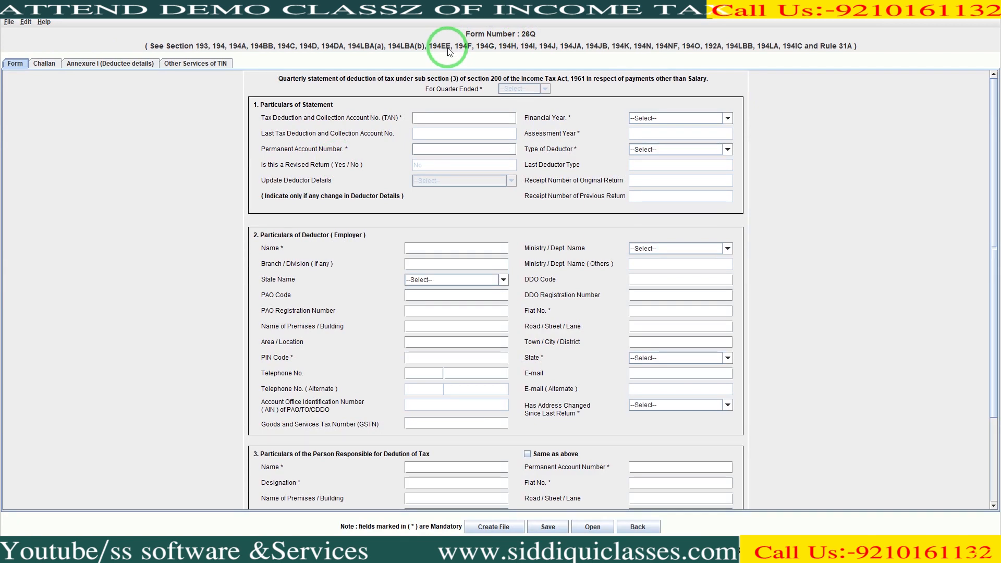
Step: Set the Form 26Q statement's financial year to 2021-2022 and acknowledge the quarter notice
{"action": "left_click", "coordinate": [649, 119]}
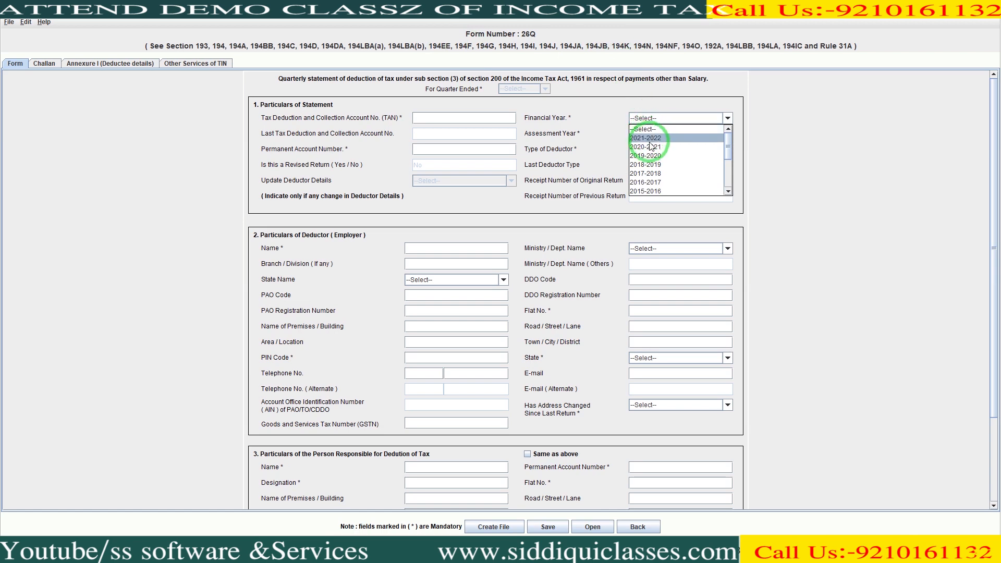
{"action": "left_click", "coordinate": [649, 140]}
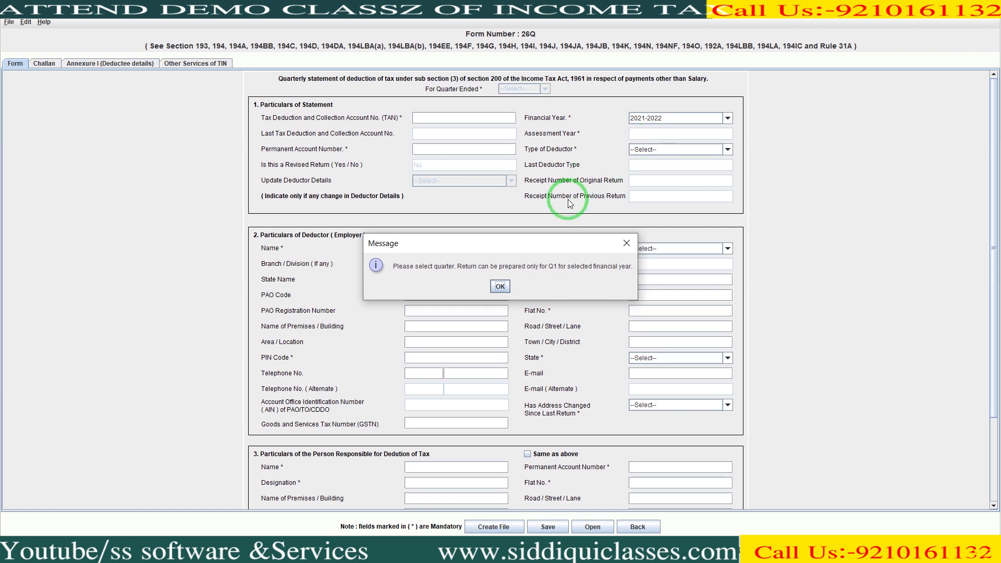
{"action": "left_click", "coordinate": [501, 286]}
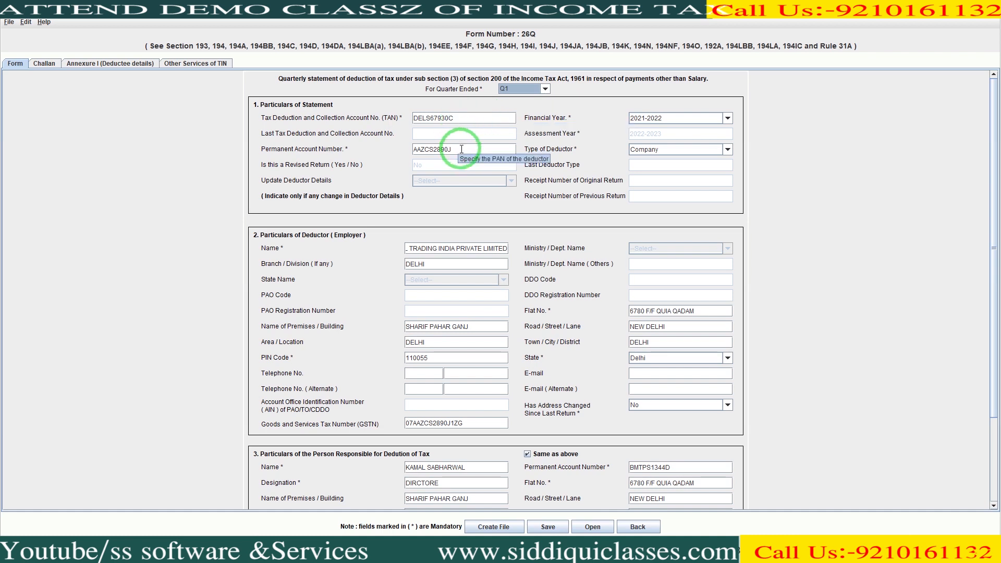
Step: Review the deductor type, the deductor particulars and the details of the person responsible for tax deduction
{"action": "left_click", "coordinate": [658, 152]}
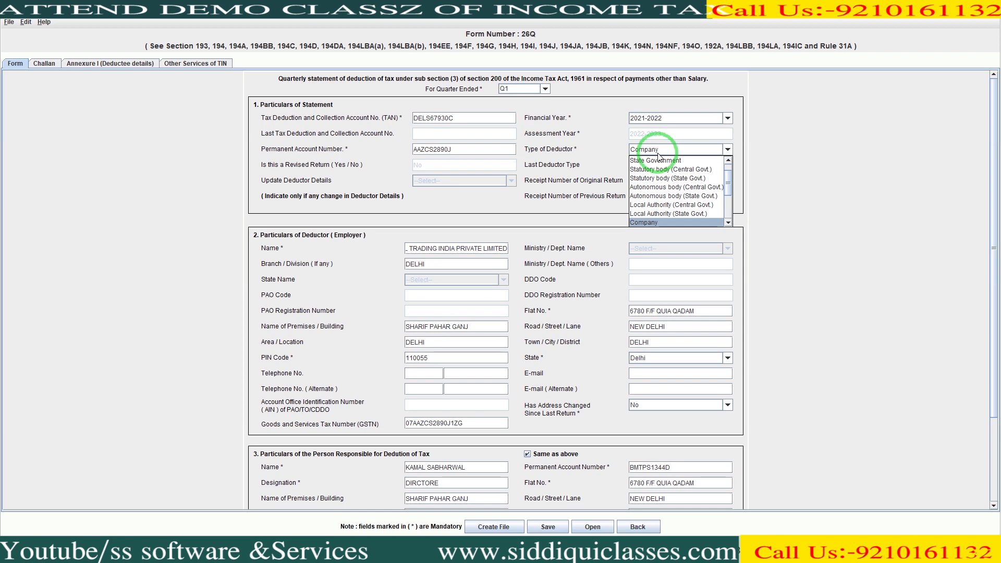
{"action": "left_click", "coordinate": [464, 244]}
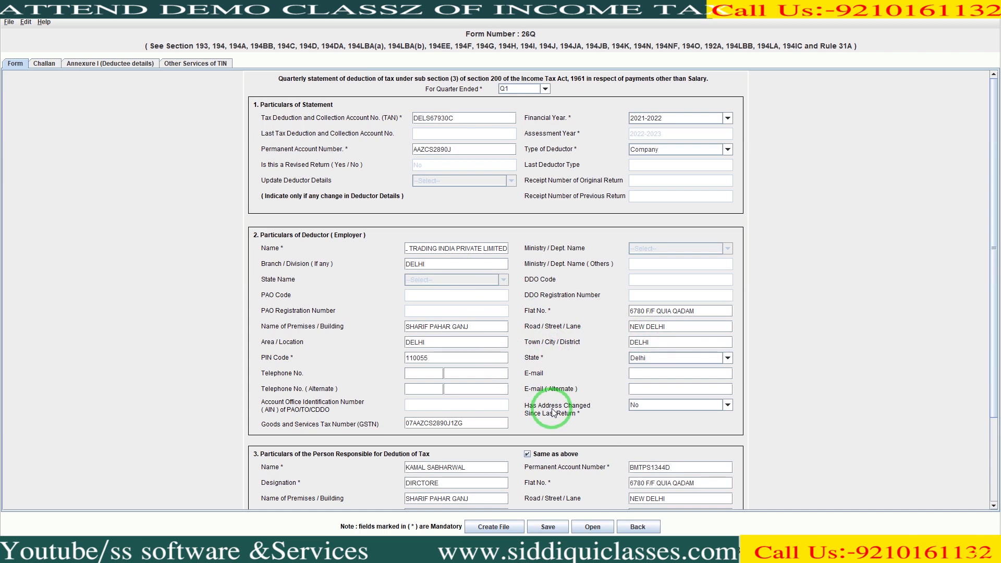
{"action": "scroll", "coordinate": [988, 219], "scroll_direction": "down", "scroll_amount": 3}
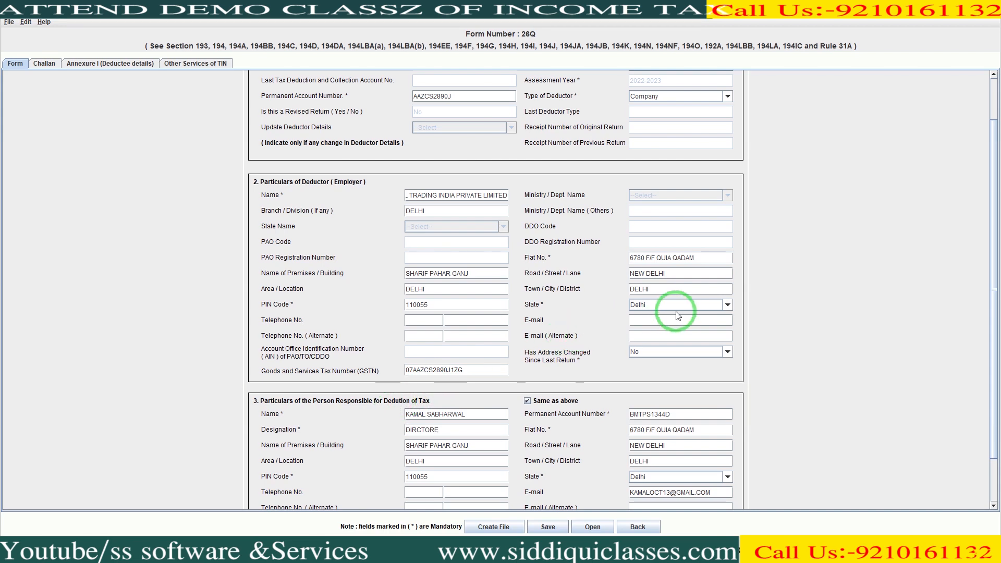
{"action": "left_click_drag", "start_coordinate": [999, 211], "coordinate": [997, 267]}
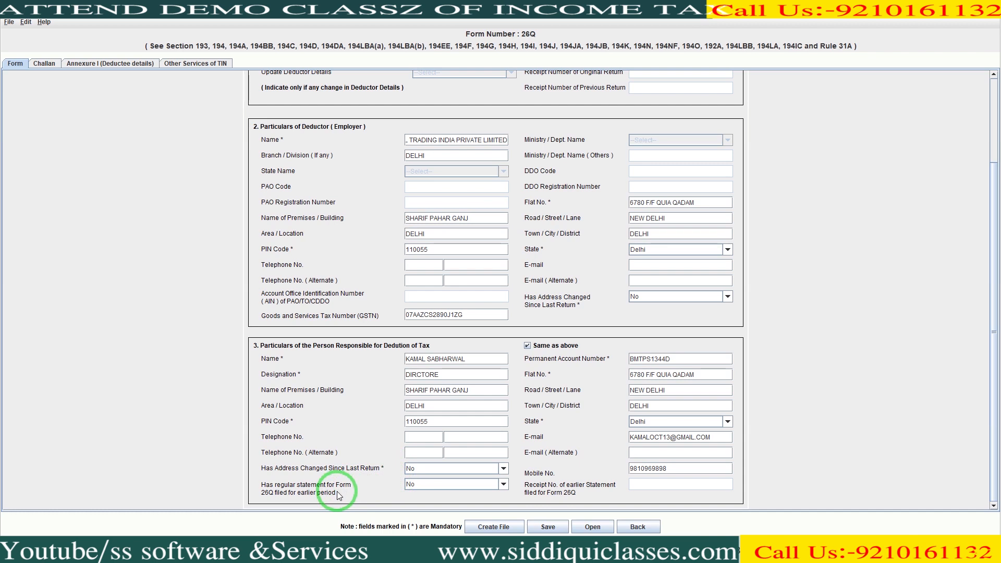
Step: Set whether a regular Form 26Q statement was filed for an earlier period to Yes
{"action": "left_click", "coordinate": [409, 486]}
{"action": "left_click", "coordinate": [412, 487]}
{"action": "left_click", "coordinate": [416, 489]}
{"action": "left_click", "coordinate": [409, 501]}
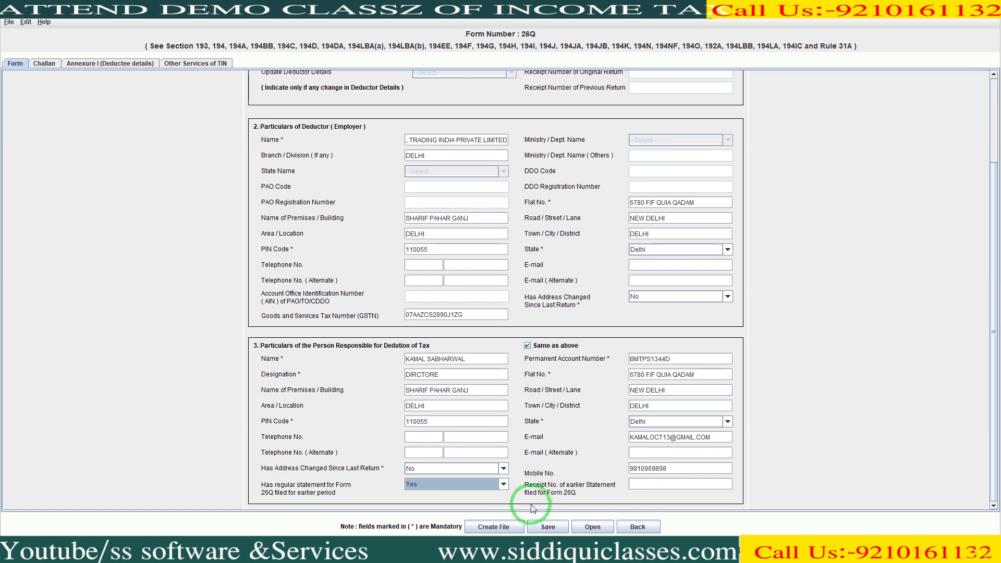
Step: Switch to the income tax e-Filing portal in the browser and download the filed Form 24Q receipt for F.Y. 2021-22 Quarter 1
{"action": "left_click", "coordinate": [373, 548]}
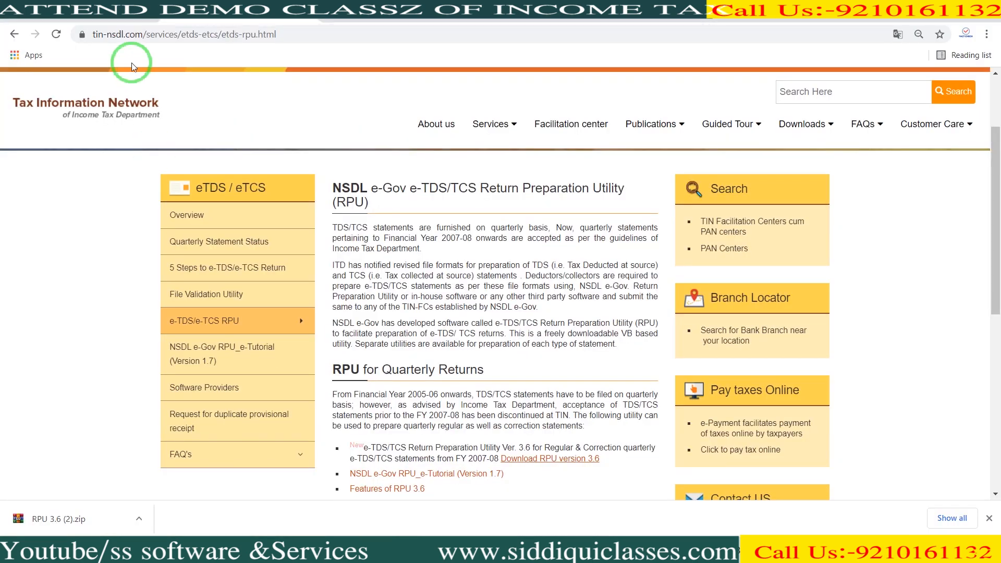
{"action": "left_click", "coordinate": [70, 10]}
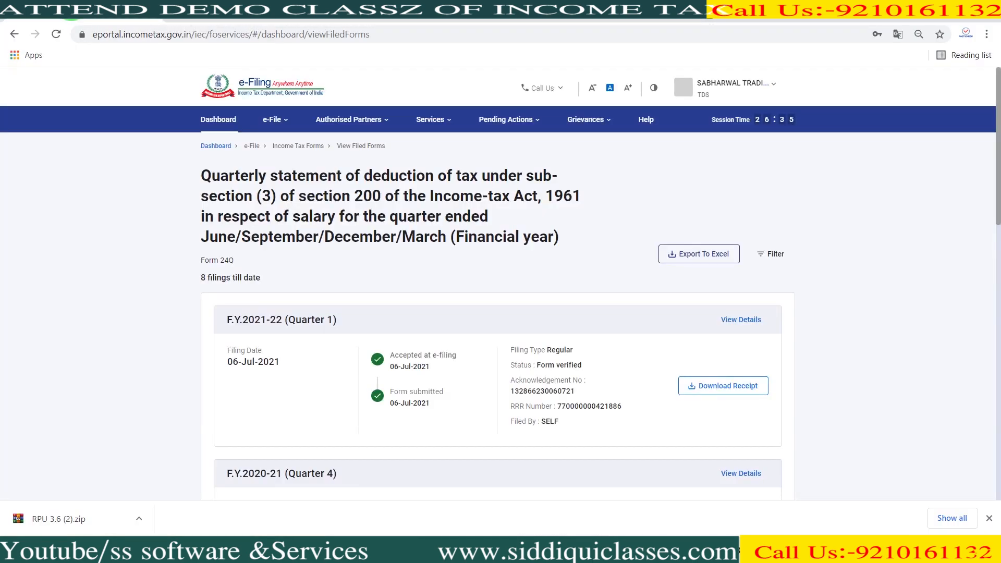
{"action": "left_click", "coordinate": [277, 120]}
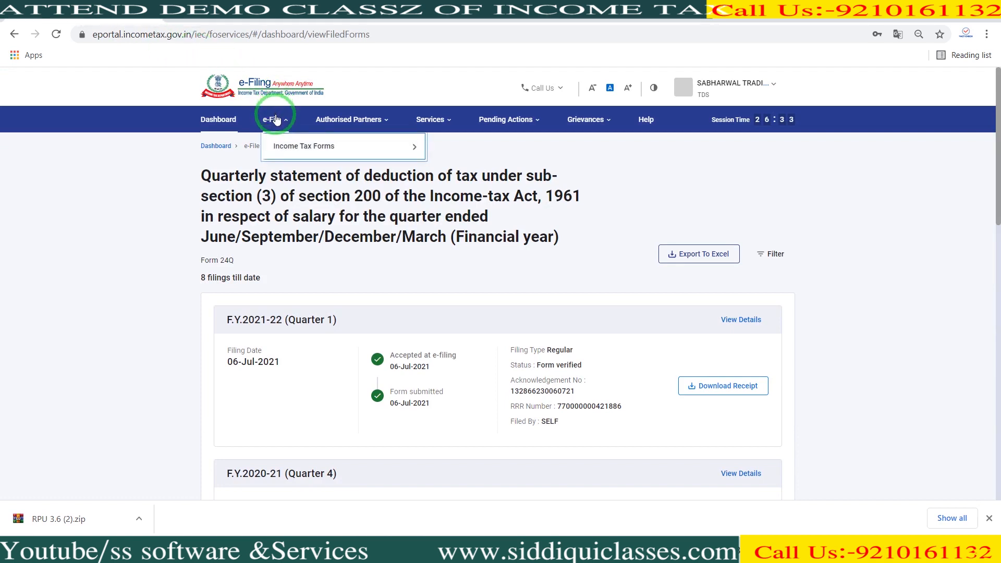
{"action": "left_click", "coordinate": [286, 138]}
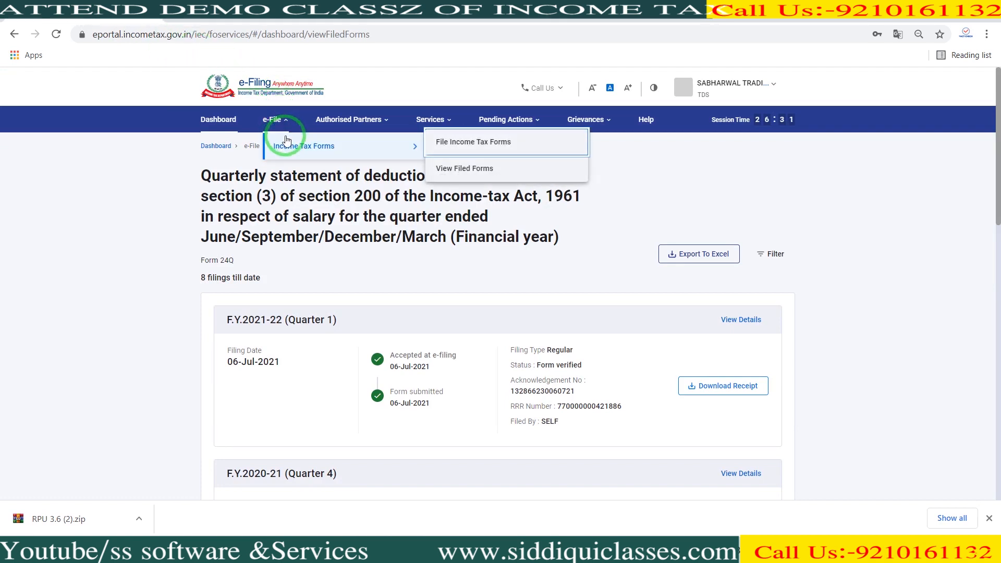
{"action": "left_click", "coordinate": [515, 172]}
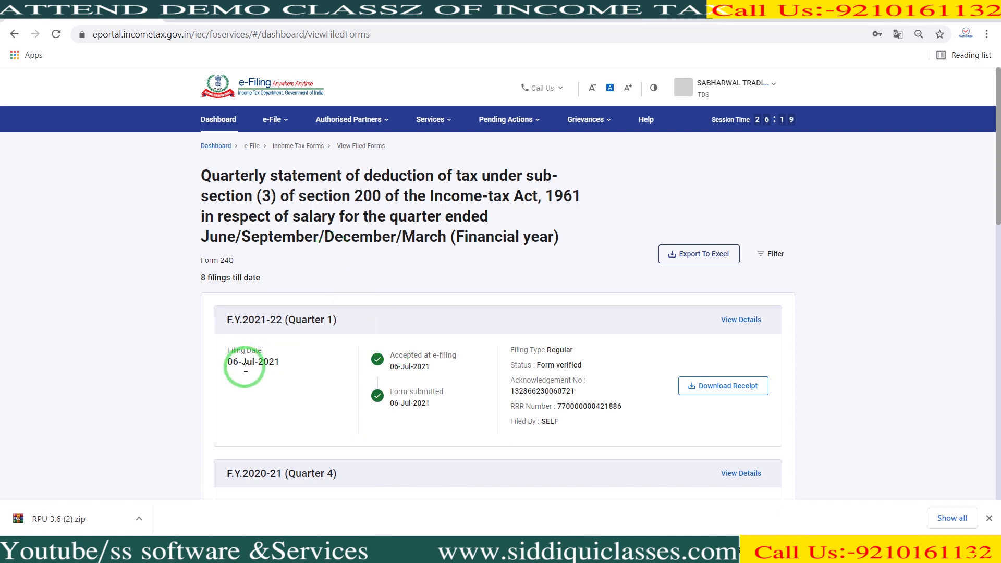
{"action": "left_click", "coordinate": [707, 389]}
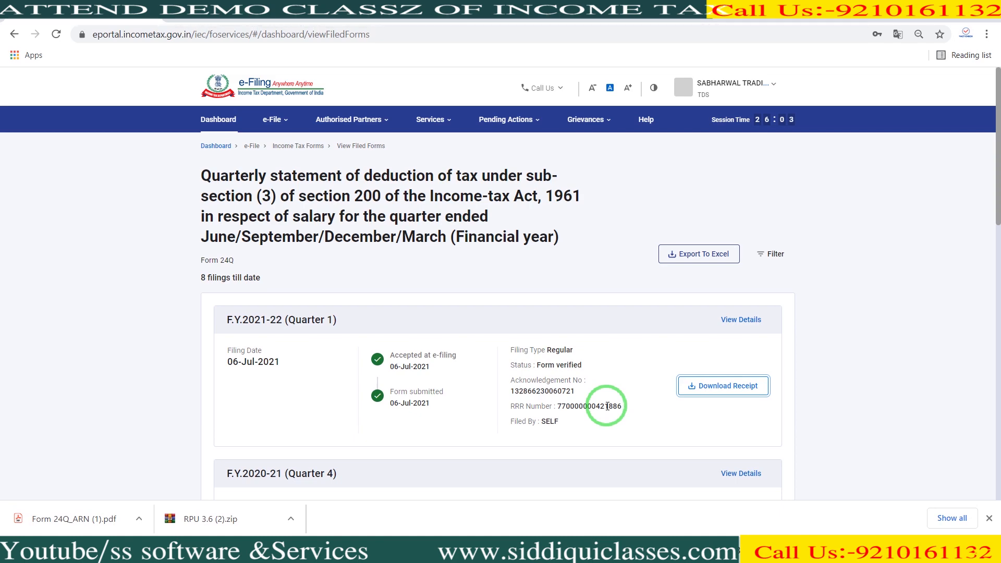
Step: Switch back to the return utility, set the earlier-period Form 26Q filing answer to No and acknowledge the notice
{"action": "key", "text": "alt+Tab"}
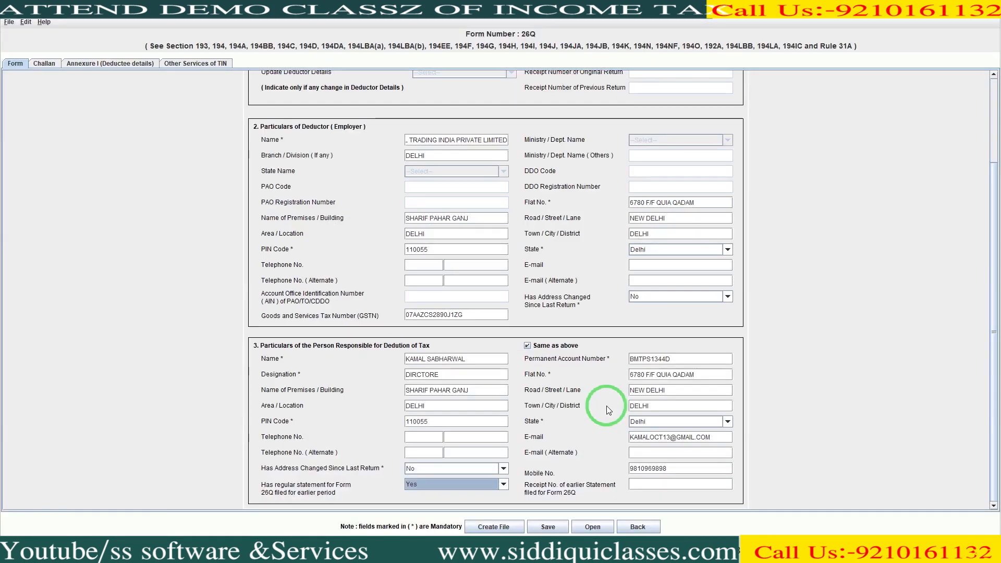
{"action": "left_click", "coordinate": [447, 484]}
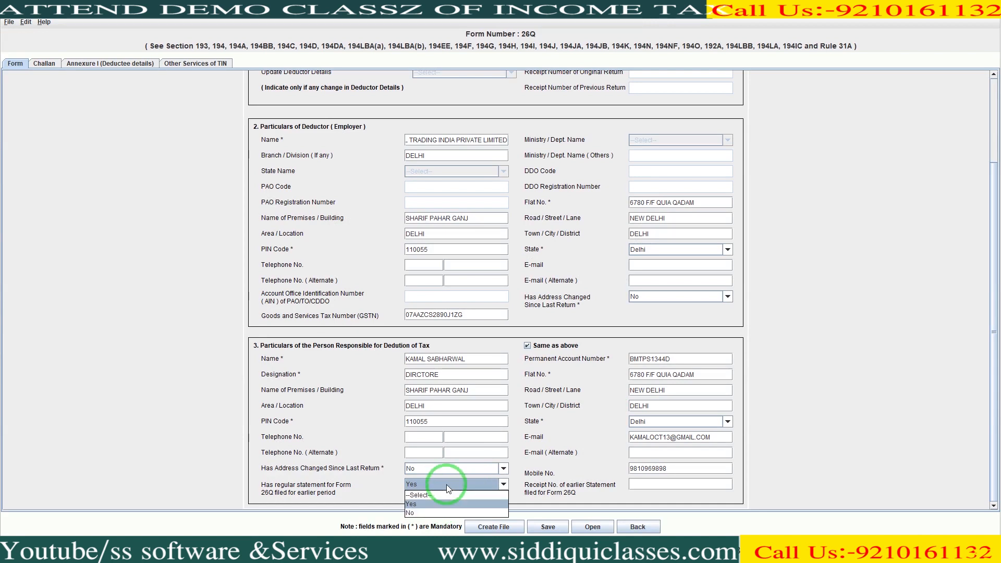
{"action": "left_click", "coordinate": [430, 513]}
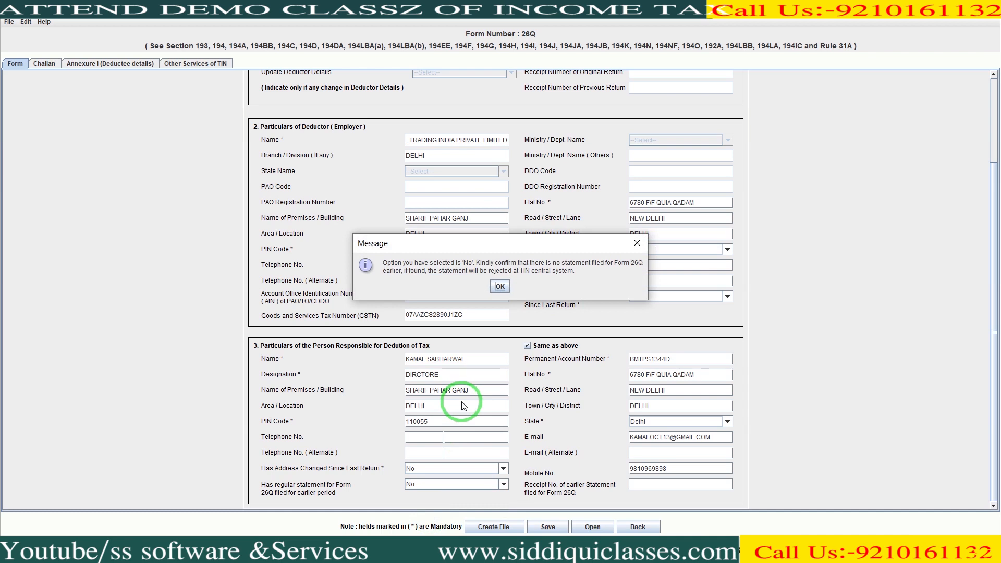
{"action": "left_click", "coordinate": [500, 287]}
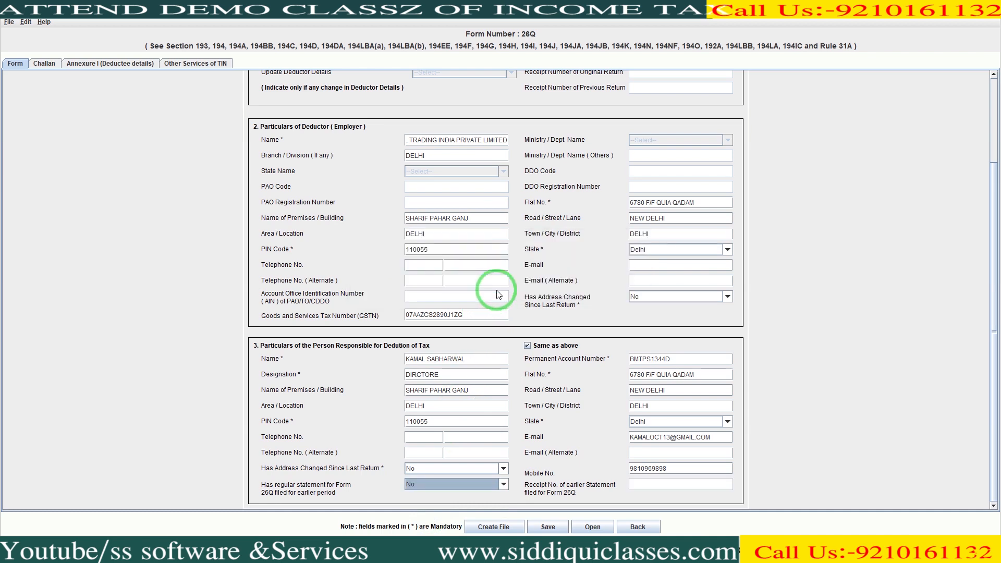
Step: Open the challan details and look at the prompt for adding rows, cancelling it without adding any
{"action": "left_click", "coordinate": [45, 63]}
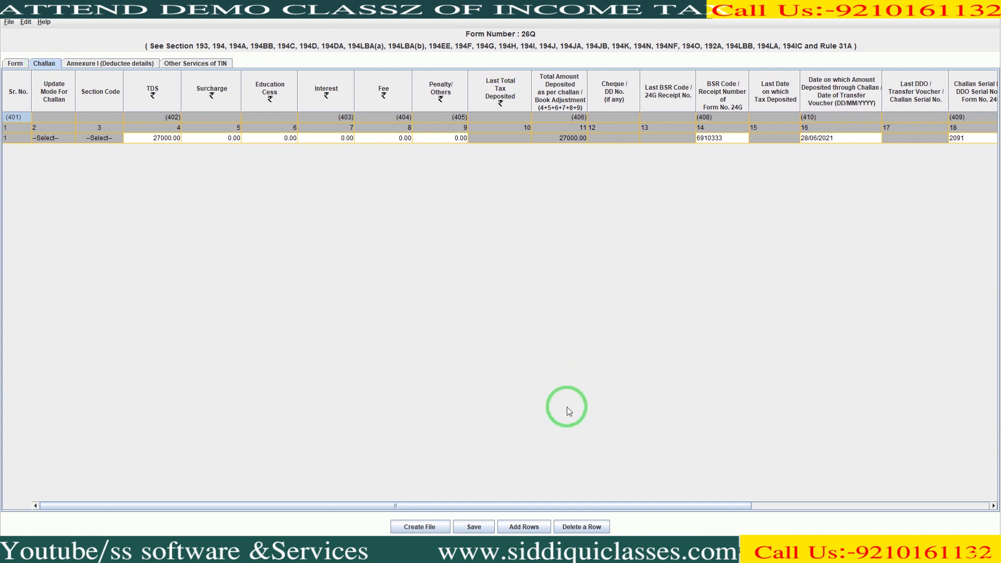
{"action": "left_click", "coordinate": [525, 528]}
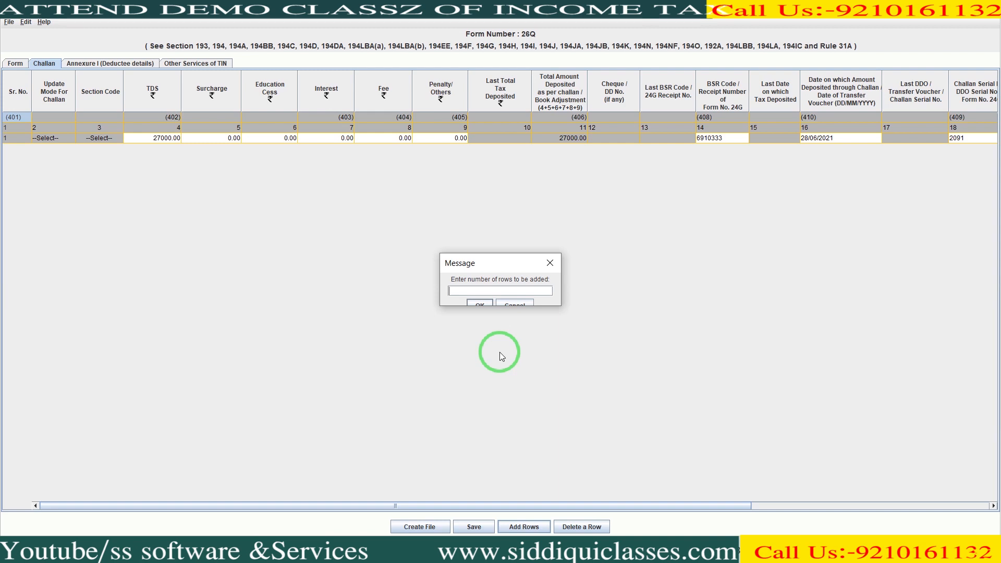
{"action": "left_click", "coordinate": [514, 306]}
Step: Examine the challan row field by field, from the TDS amount through the BSR code and deposit date to the challan serial number
{"action": "left_click", "coordinate": [161, 145]}
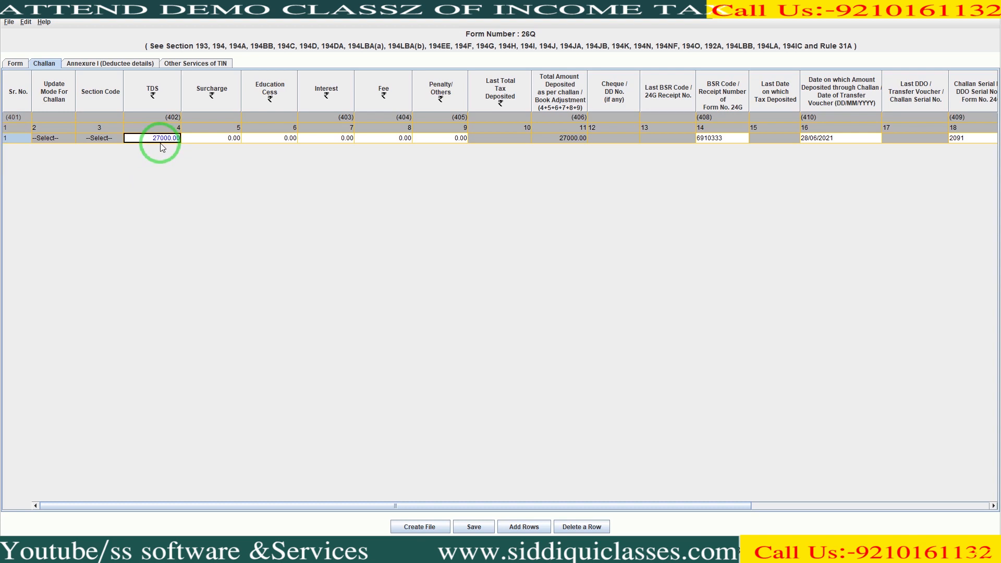
{"action": "key", "text": "Tab"}
{"action": "key", "text": "Tab"}
{"action": "key", "text": "Tab"}
{"action": "key", "text": "Tab"}
{"action": "key", "text": "Tab"}
{"action": "key", "text": "Tab"}
{"action": "key", "text": "Tab"}
{"action": "key", "text": "Tab"}
{"action": "key", "text": "Tab"}
{"action": "key", "text": "Tab"}
{"action": "key", "text": "Tab"}
{"action": "key", "text": "Tab"}
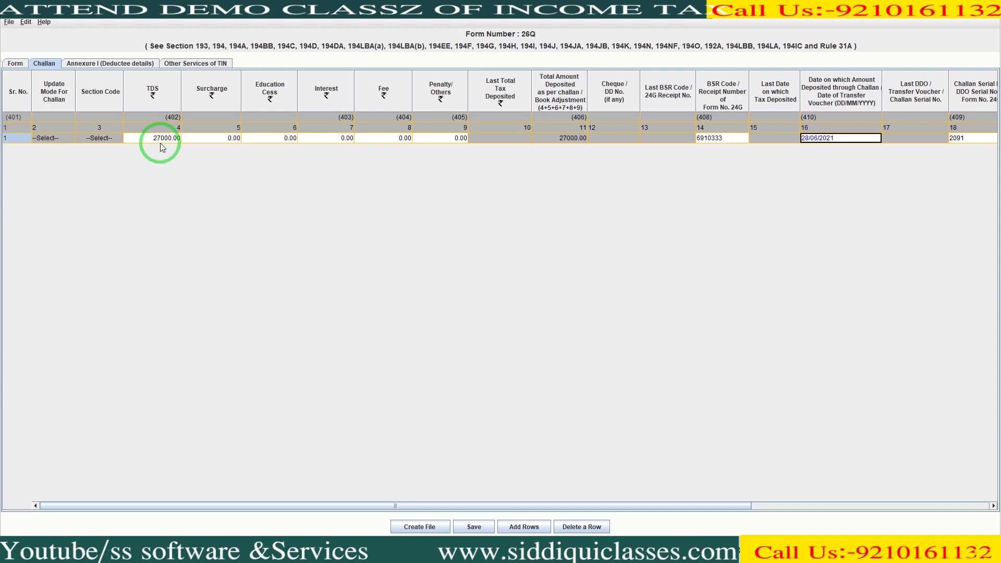
{"action": "key", "text": "Tab"}
{"action": "key", "text": "Tab"}
{"action": "key", "text": "Tab"}
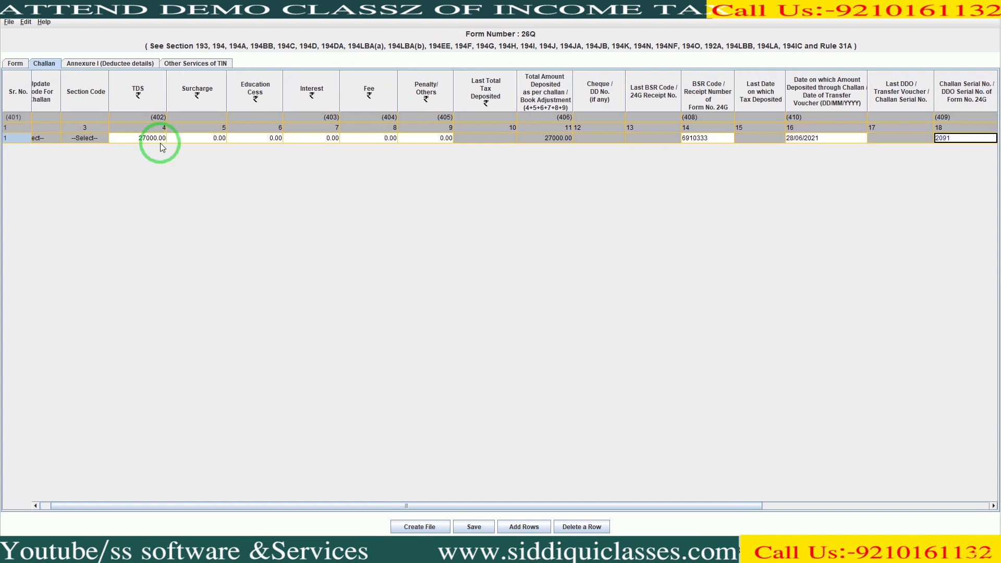
{"action": "key", "text": "shift+Tab"}
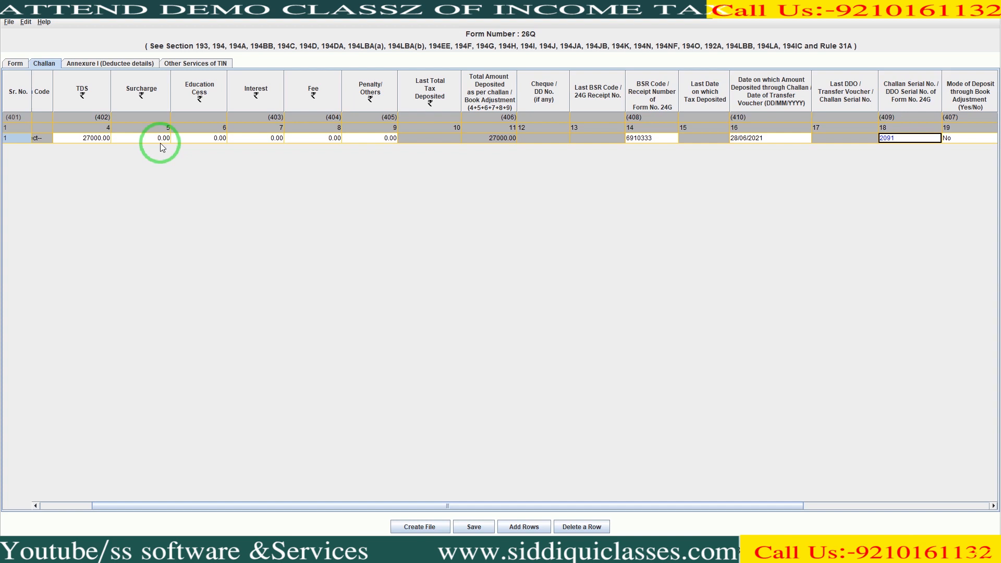
Step: Switch to the Challan Status Query page in the browser, enter the captcha code and view the challan details for the TAN and period
{"action": "left_click", "coordinate": [392, 528]}
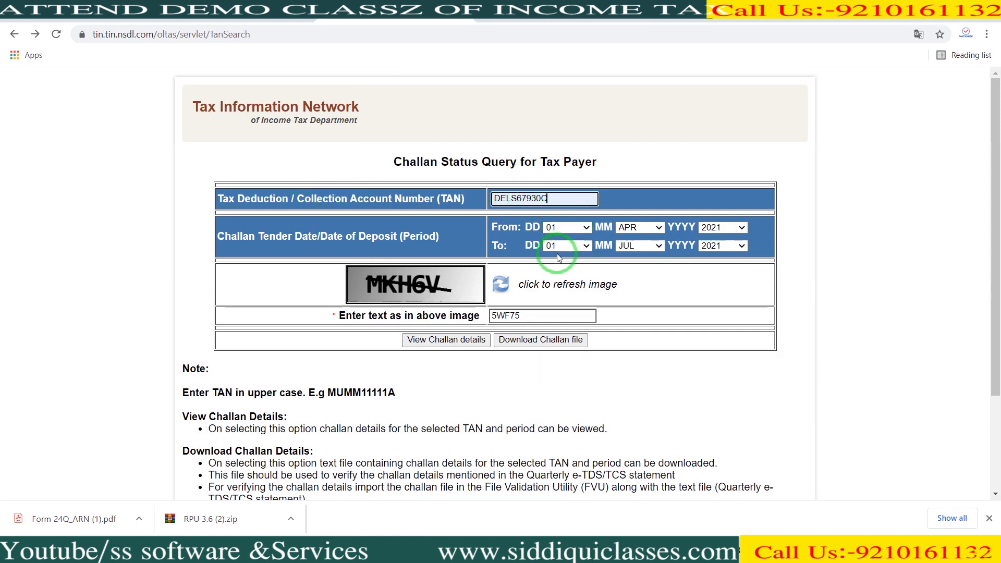
{"action": "double_click", "coordinate": [536, 319]}
{"action": "type", "text": "MKH6V"}
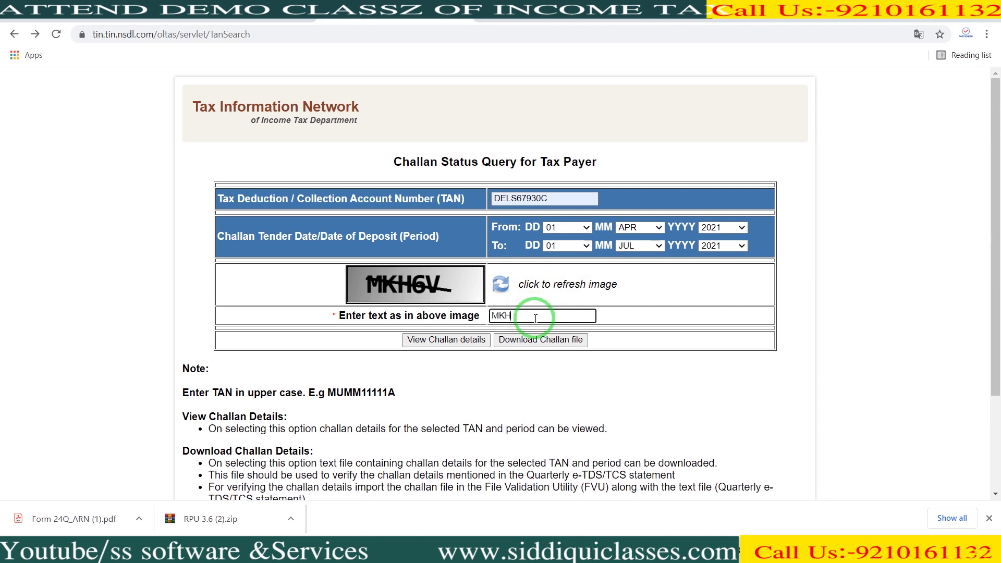
{"action": "left_click", "coordinate": [464, 340]}
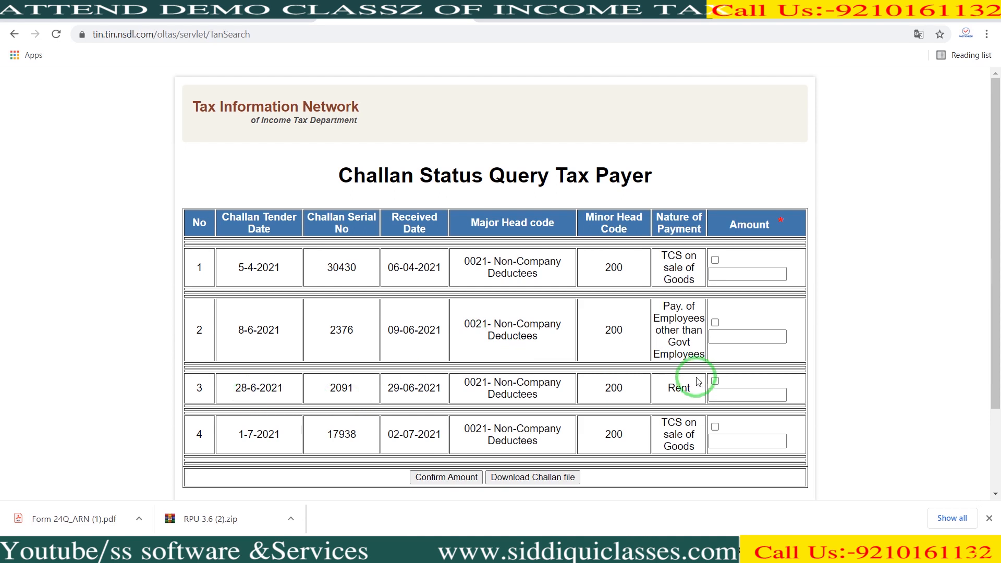
Step: Verify the amount 27000 against the Rent challan tendered on 28-6-2021
{"action": "left_click", "coordinate": [715, 381]}
{"action": "left_click", "coordinate": [721, 397]}
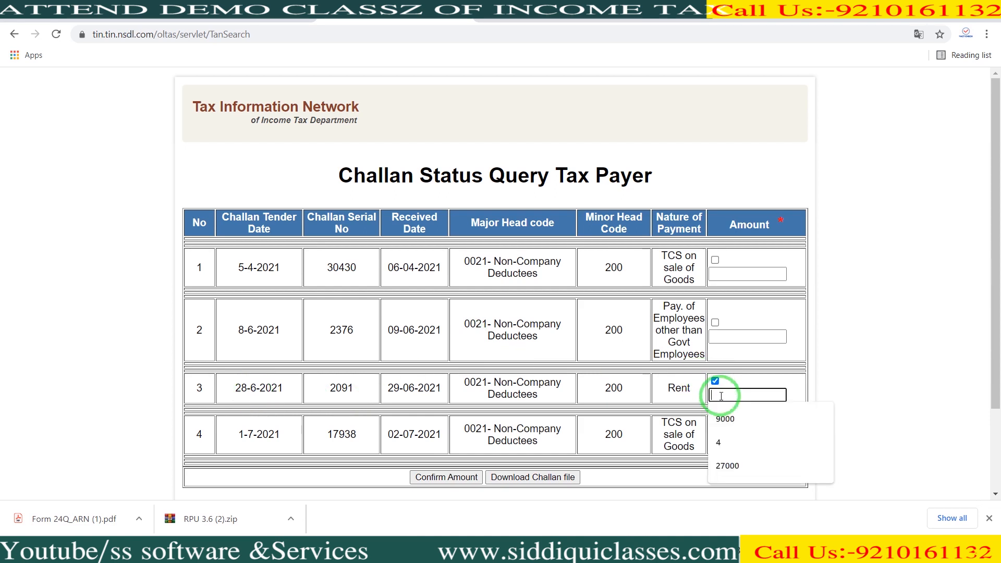
{"action": "left_click", "coordinate": [729, 465]}
{"action": "left_click", "coordinate": [425, 477]}
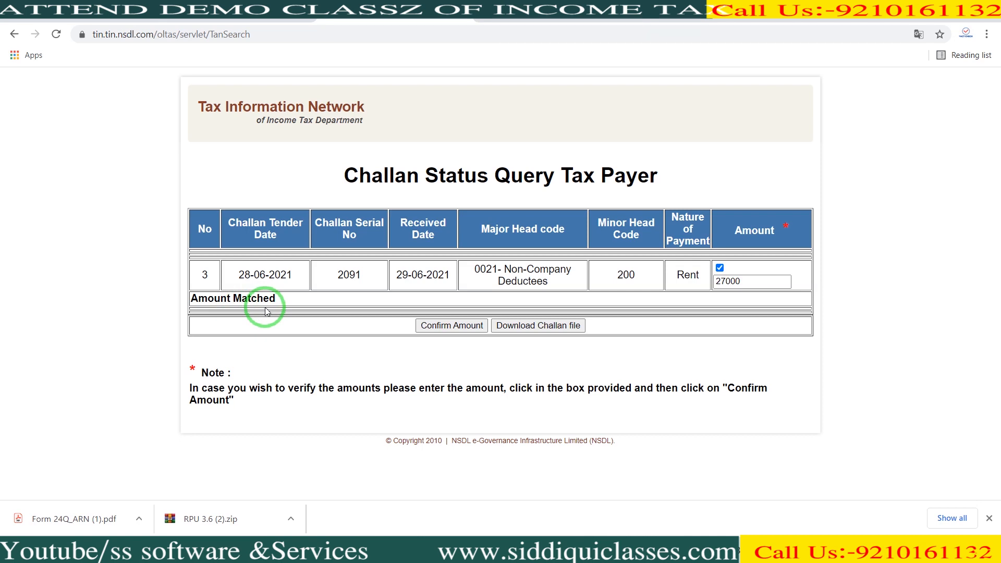
Step: Switch back to the return utility and examine the remaining challan fields, from the book adjustment mode through the minor head to the challan balance
{"action": "key", "text": "alt+Tab"}
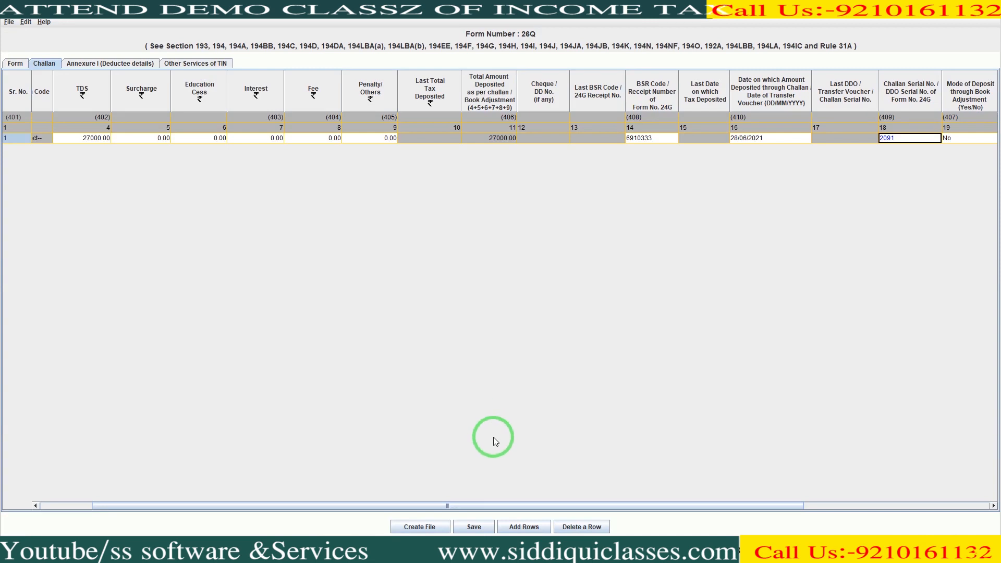
{"action": "key", "text": "Tab"}
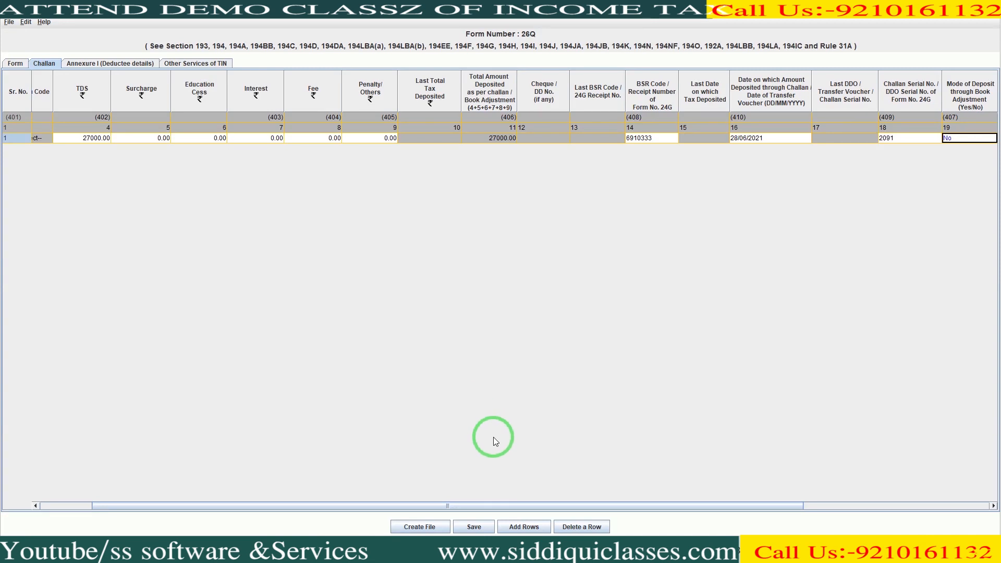
{"action": "key", "text": "Tab"}
{"action": "key", "text": "Tab"}
{"action": "key", "text": "Tab"}
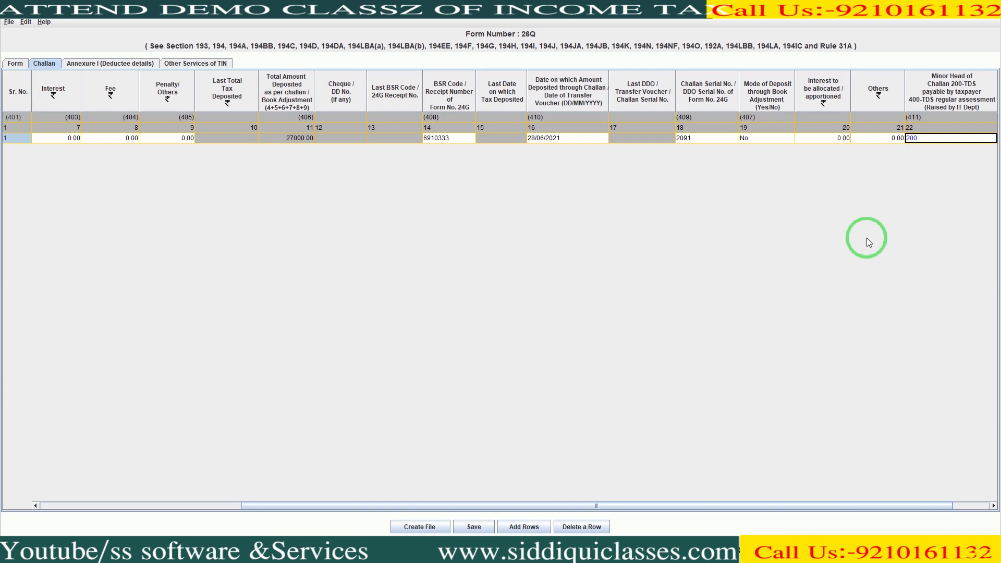
{"action": "key", "text": "Tab"}
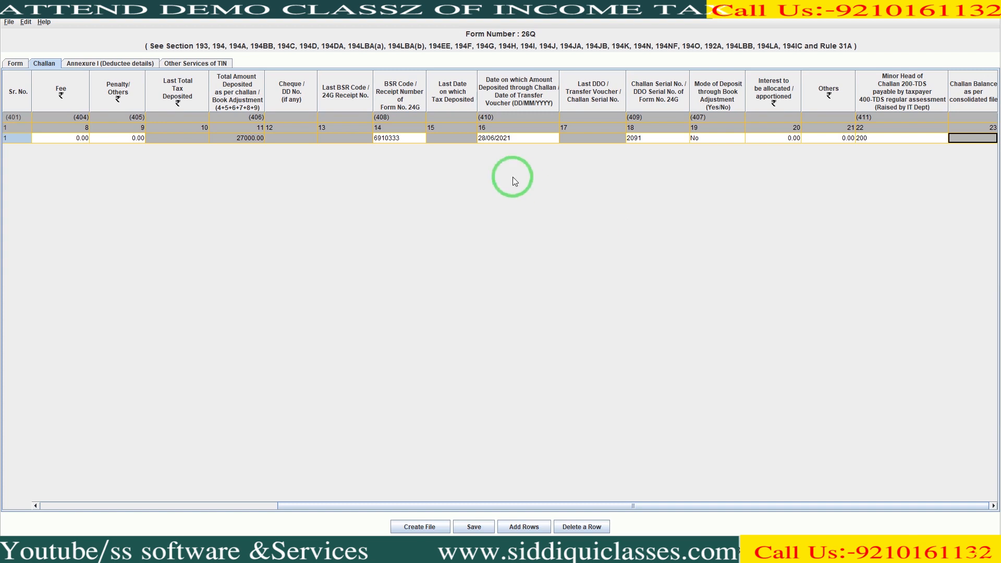
Step: Open the Annexure I deductee details and try the row insertion prompt with 2 deductee records for challan 1, cancelling it without adding any
{"action": "left_click", "coordinate": [116, 63]}
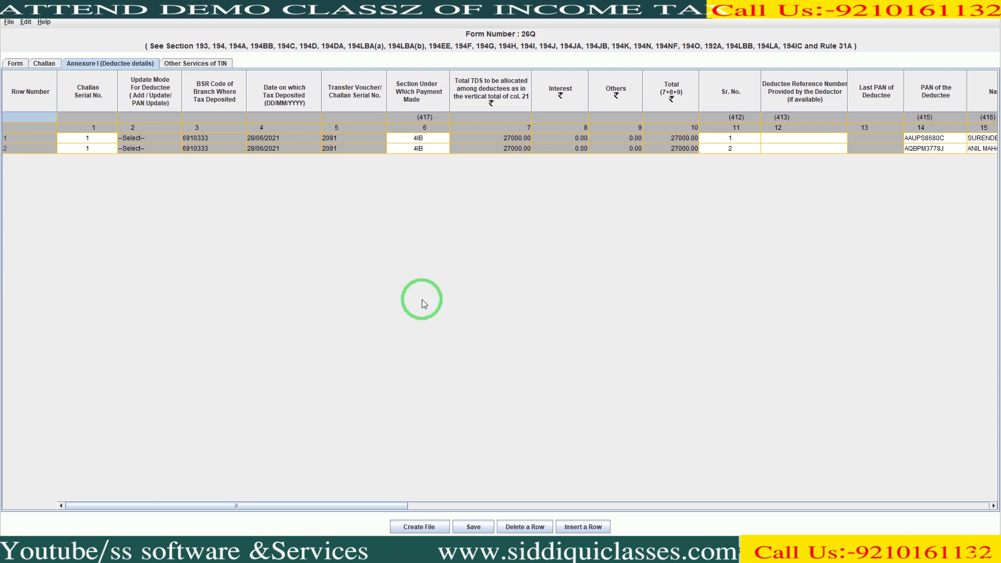
{"action": "left_click", "coordinate": [586, 526]}
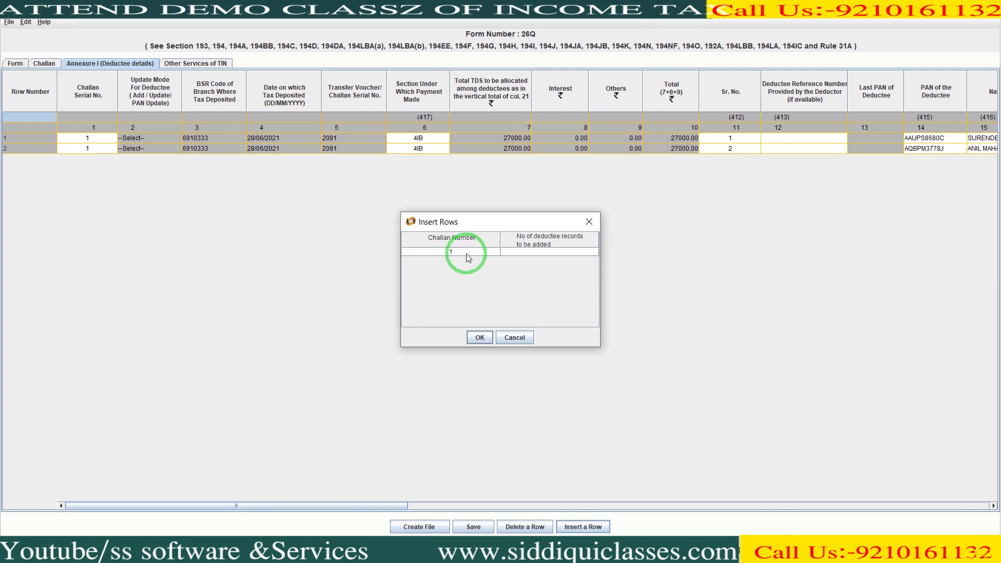
{"action": "double_click", "coordinate": [510, 252]}
{"action": "type", "text": "2"}
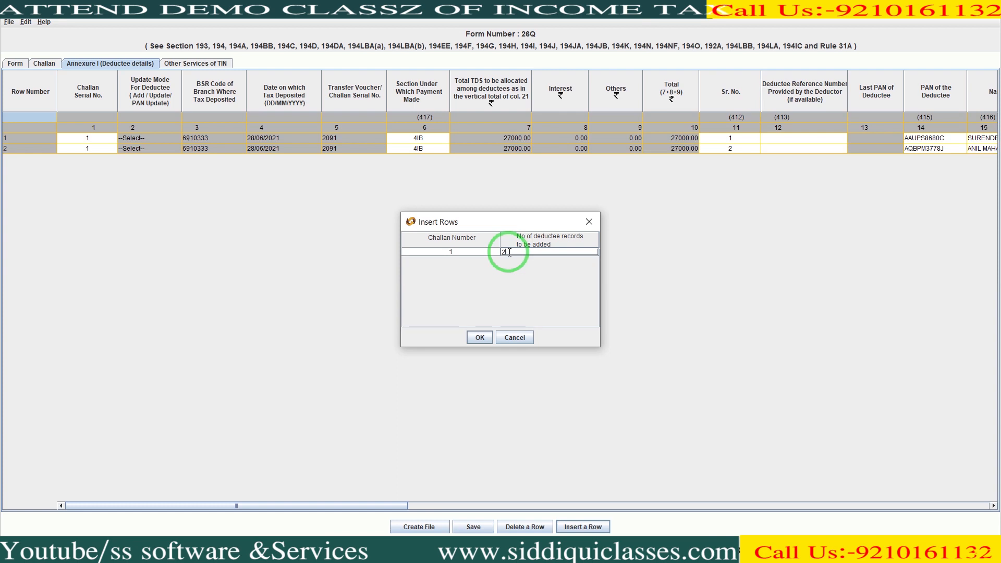
{"action": "left_click", "coordinate": [515, 338]}
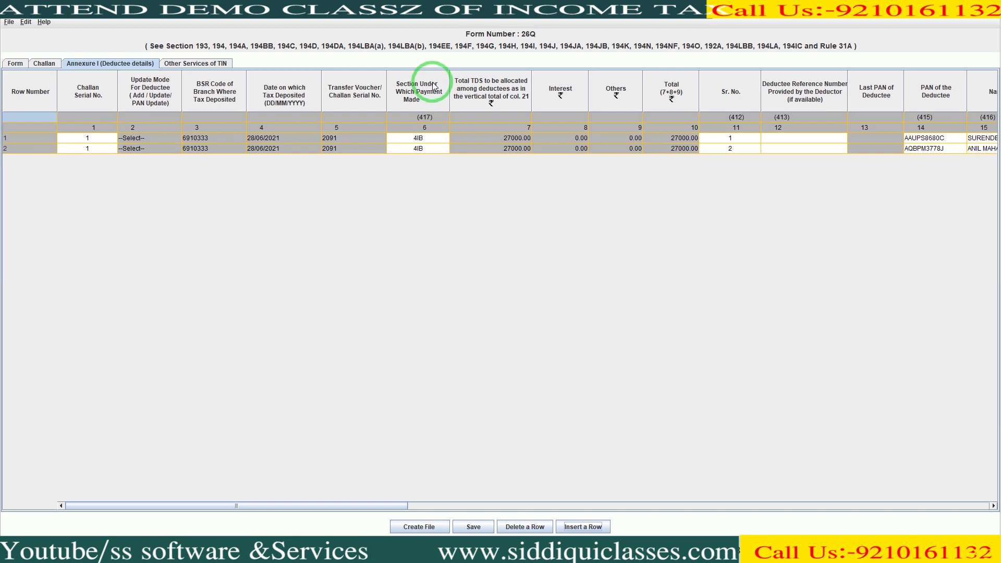
Step: Choose section code 4IB for the first deductee row
{"action": "left_click", "coordinate": [437, 139]}
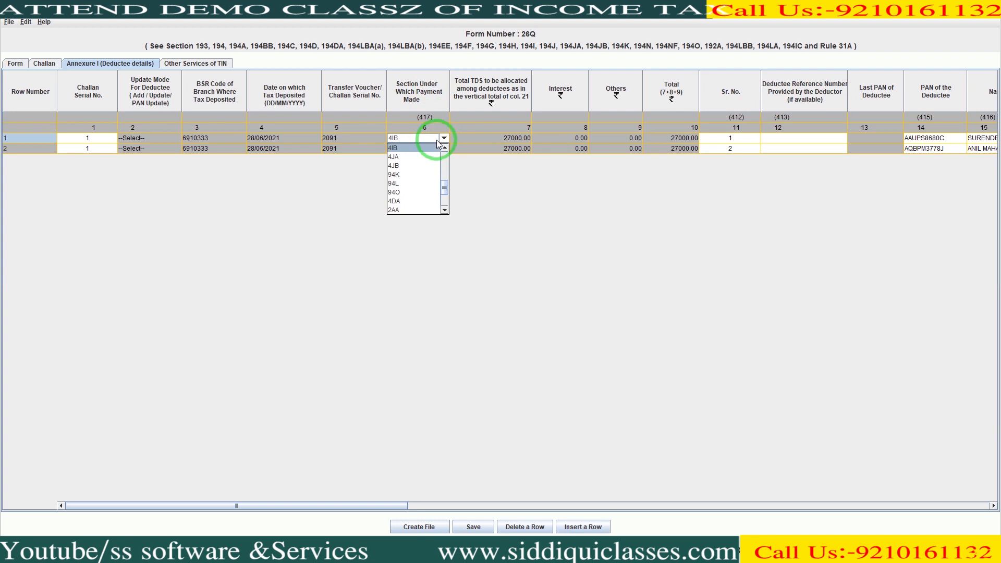
{"action": "left_click", "coordinate": [412, 150]}
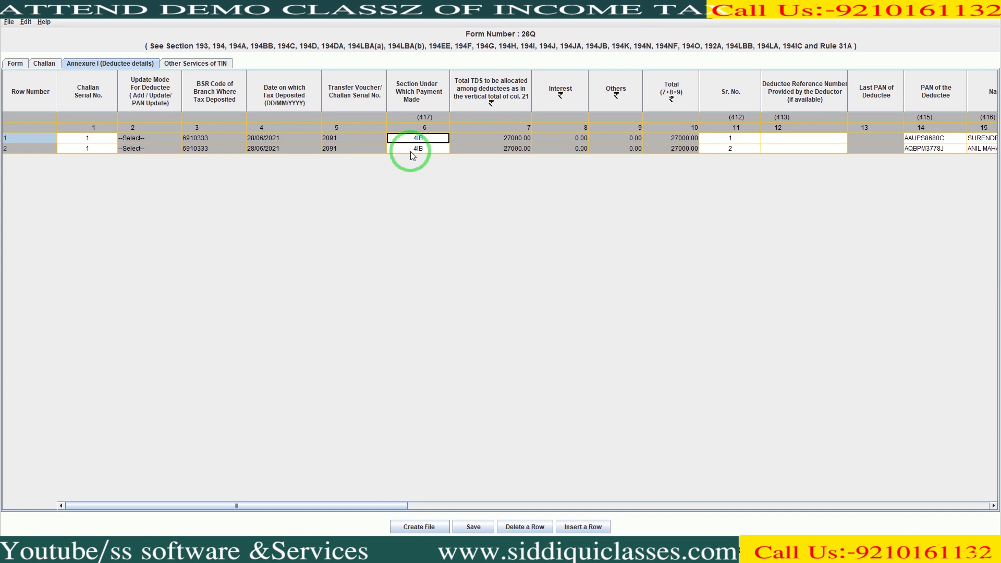
Step: Examine the first deductee row field by field, from the allocated TDS through PAN, payment date, amounts and deduction date to the deductee code
{"action": "key", "text": "Tab"}
{"action": "key", "text": "Tab"}
{"action": "key", "text": "Tab"}
{"action": "key", "text": "Tab"}
{"action": "key", "text": "Tab"}
{"action": "key", "text": "Tab"}
{"action": "key", "text": "Right"}
{"action": "key", "text": "Left"}
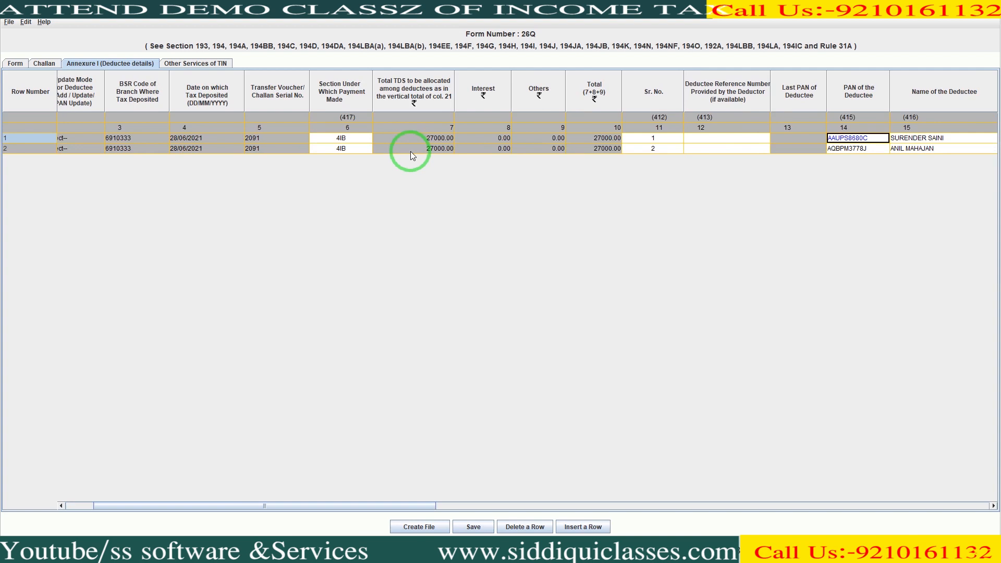
{"action": "key", "text": "Tab"}
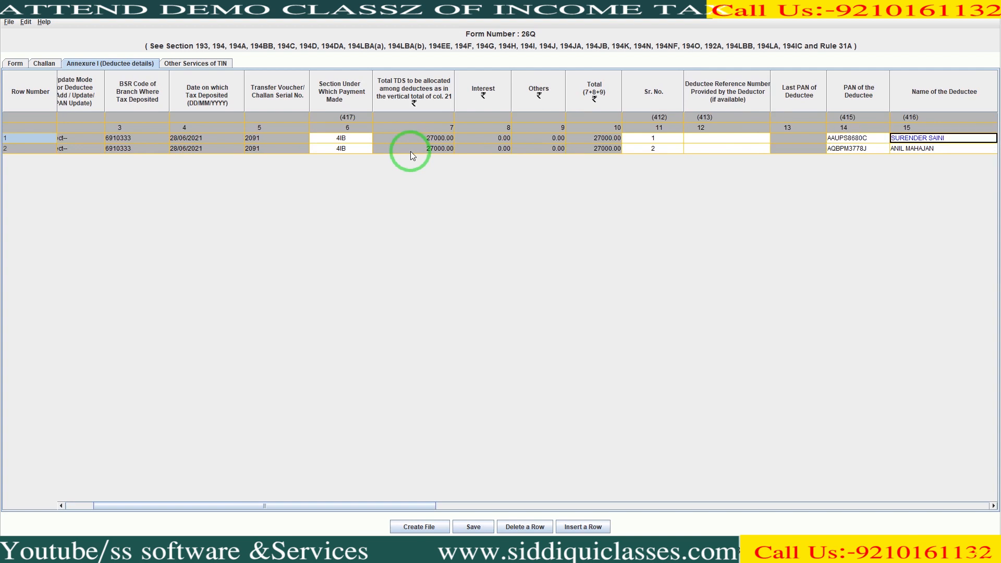
{"action": "key", "text": "Tab"}
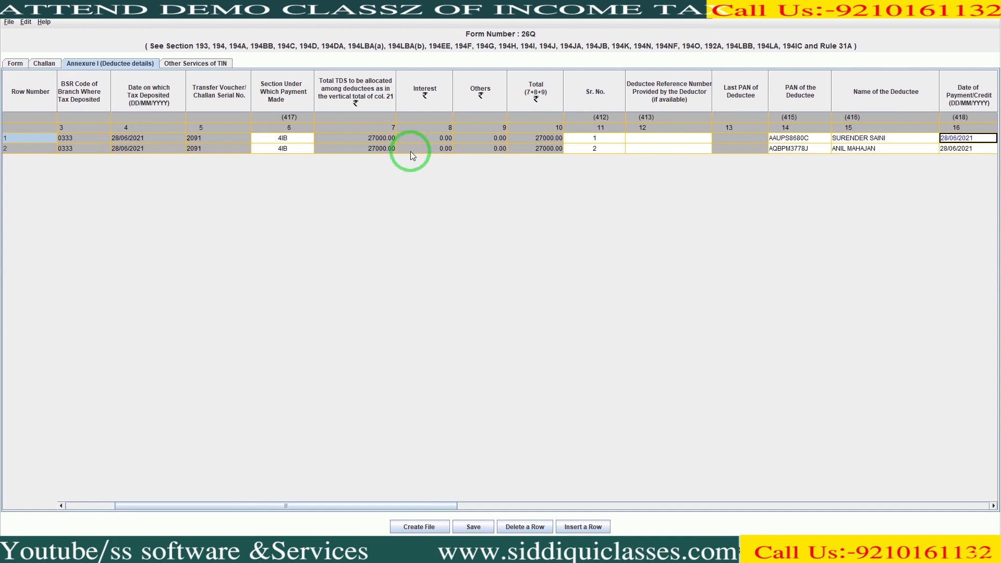
{"action": "key", "text": "Tab"}
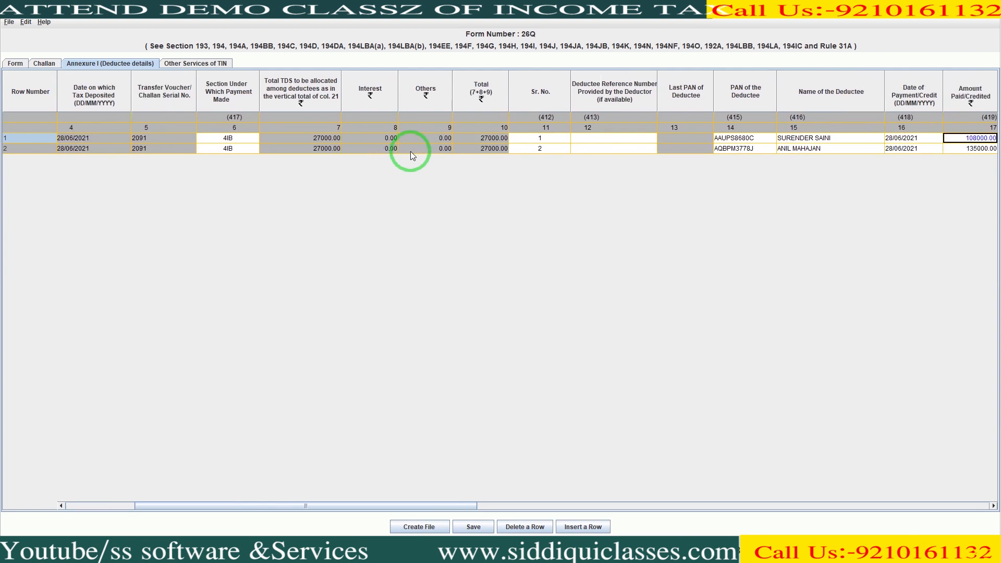
{"action": "key", "text": "Tab"}
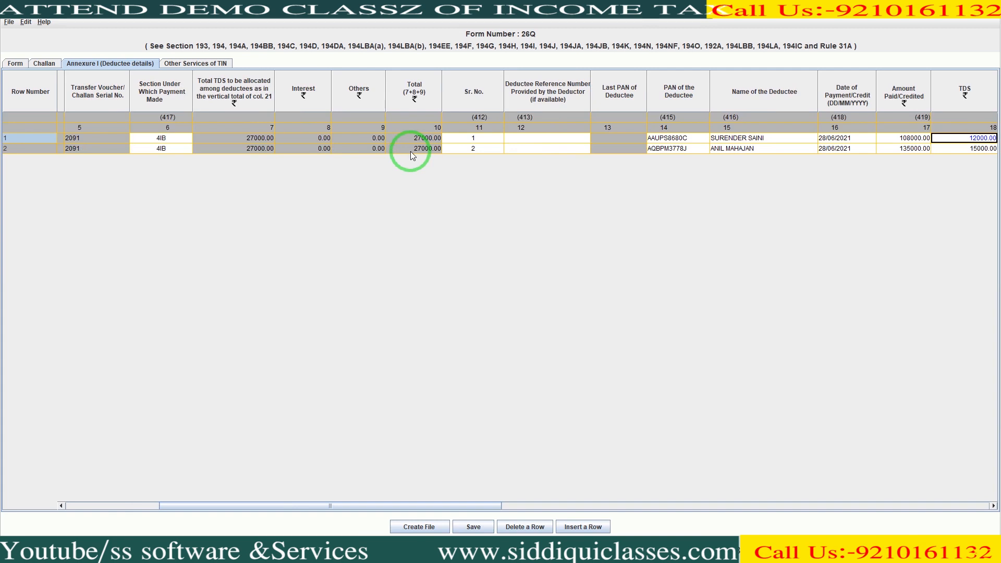
{"action": "key", "text": "Tab"}
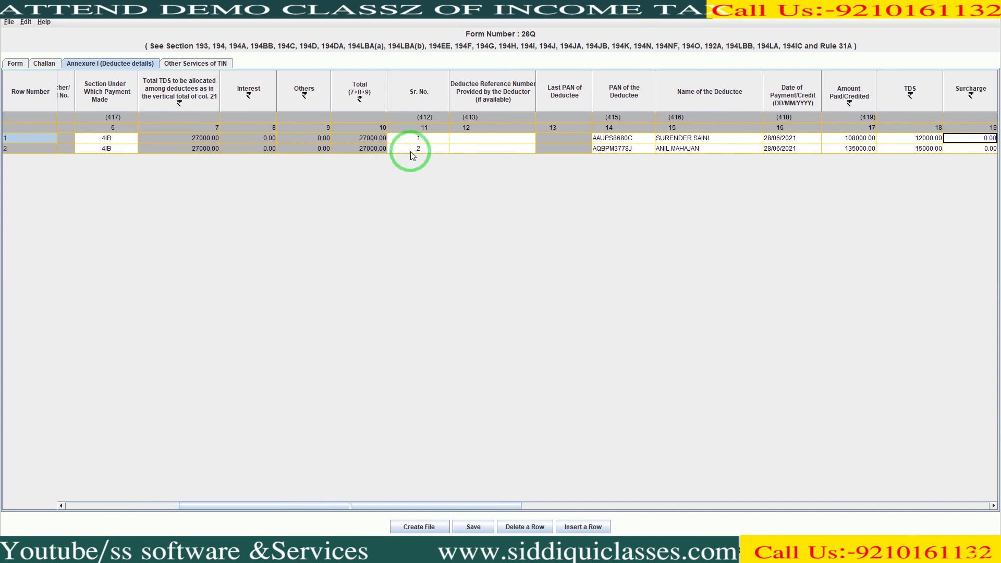
{"action": "key", "text": "Tab"}
{"action": "key", "text": "Tab"}
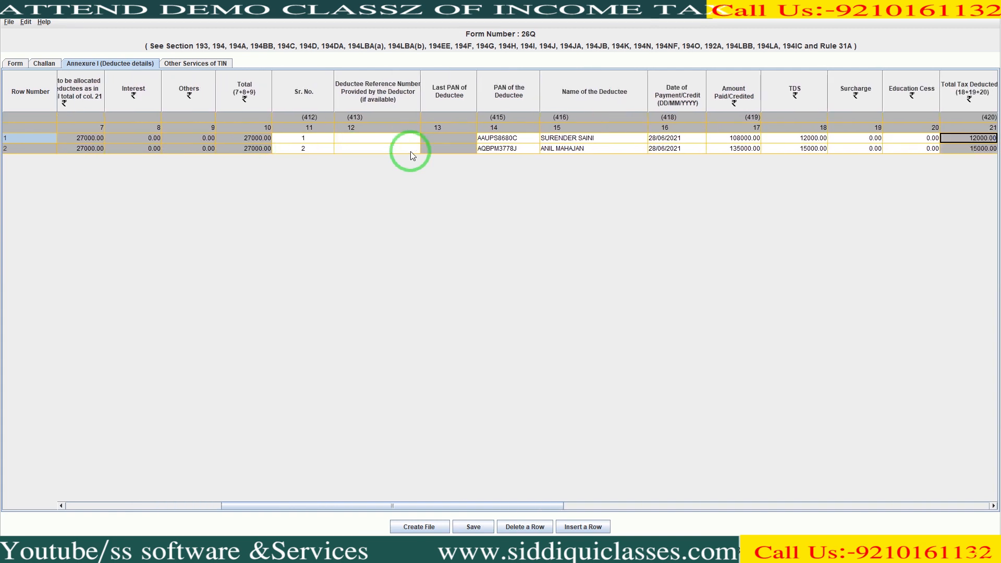
{"action": "key", "text": "Tab"}
{"action": "key", "text": "Tab"}
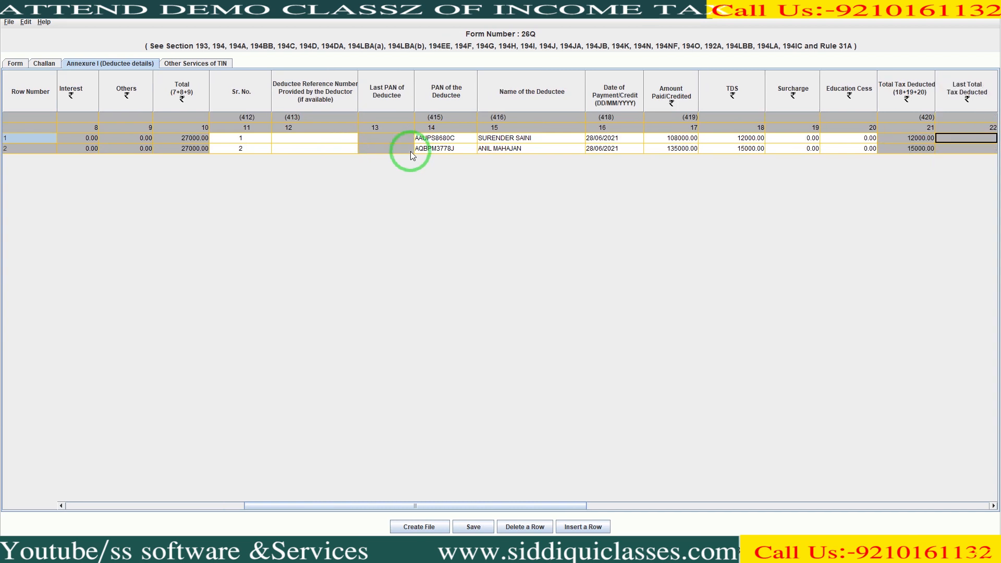
{"action": "key", "text": "Tab"}
{"action": "key", "text": "shift+Tab"}
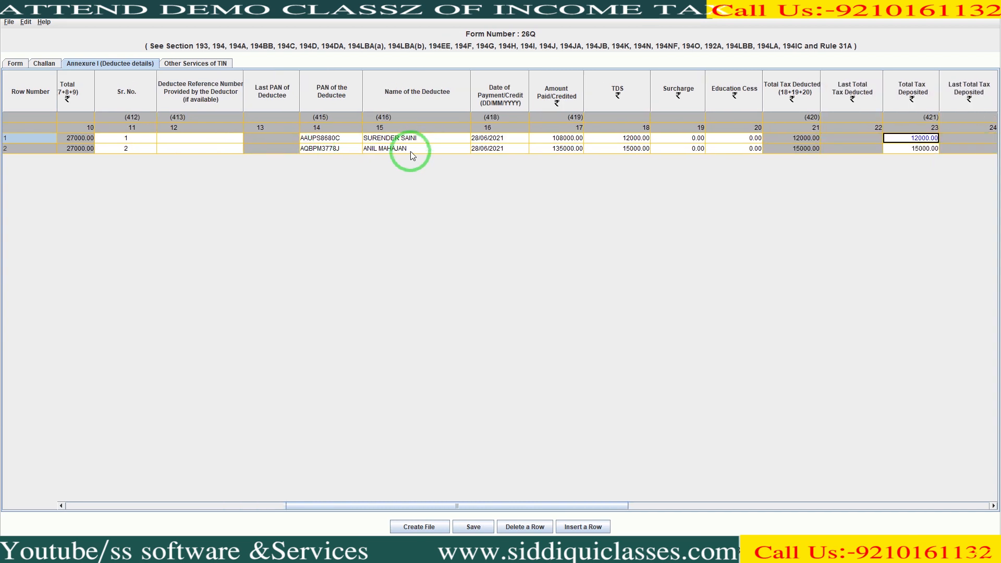
{"action": "key", "text": "Tab"}
{"action": "key", "text": "Tab"}
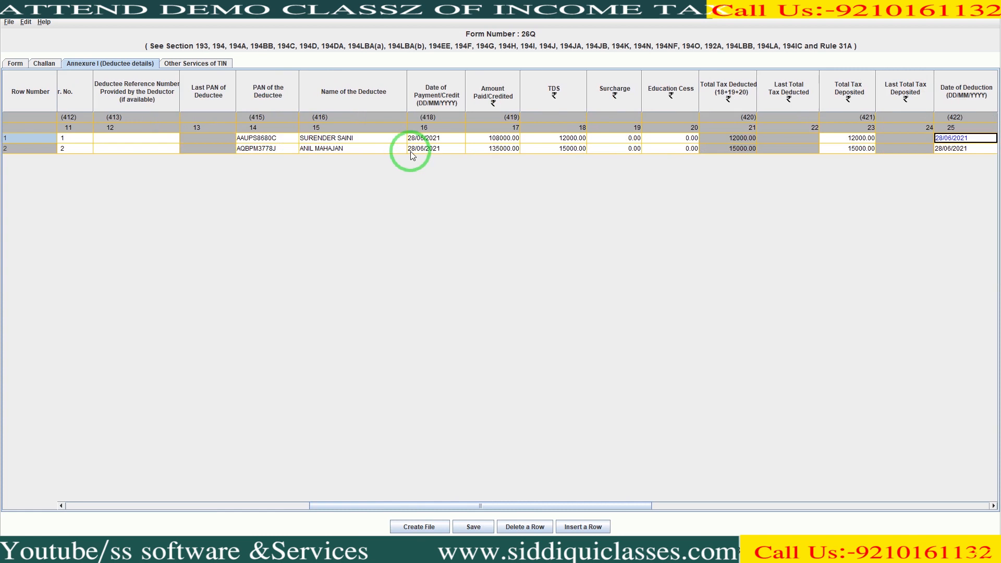
{"action": "key", "text": "Tab"}
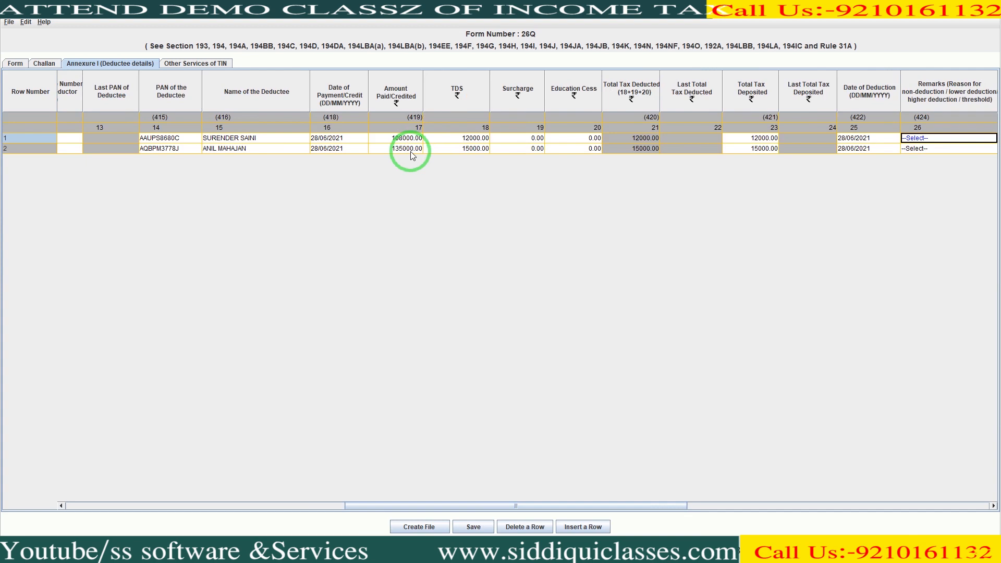
{"action": "key", "text": "Tab"}
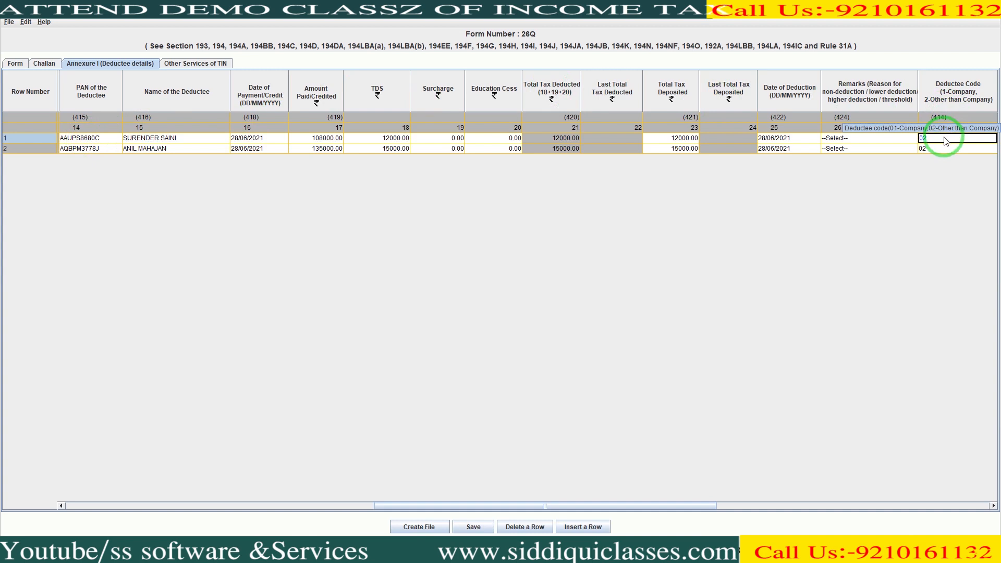
Step: Set the rate at which tax was deducted to 10 for both deductee rows
{"action": "key", "text": "Tab"}
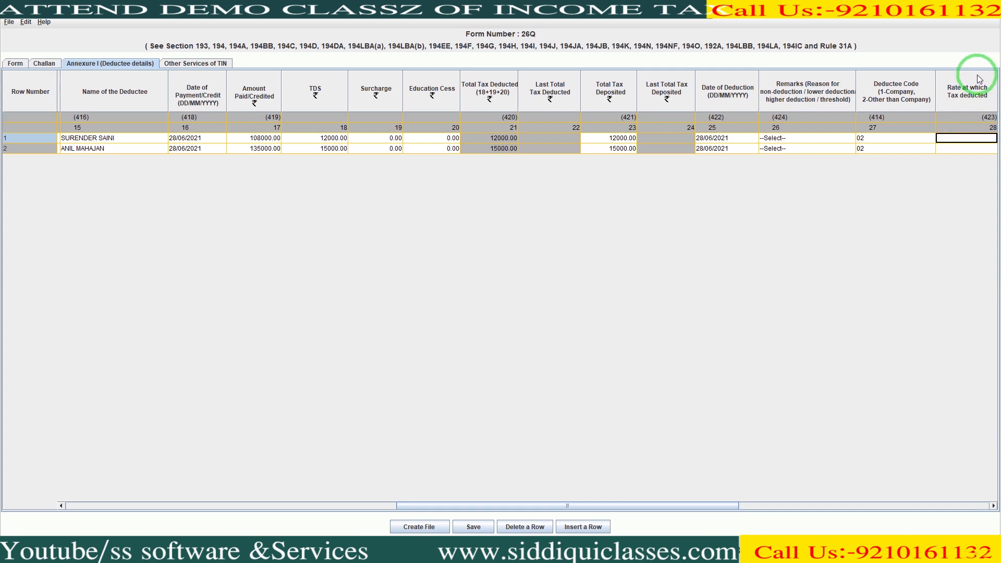
{"action": "type", "text": "10"}
{"action": "key", "text": "Return"}
{"action": "type", "text": "10"}
{"action": "key", "text": "Return"}
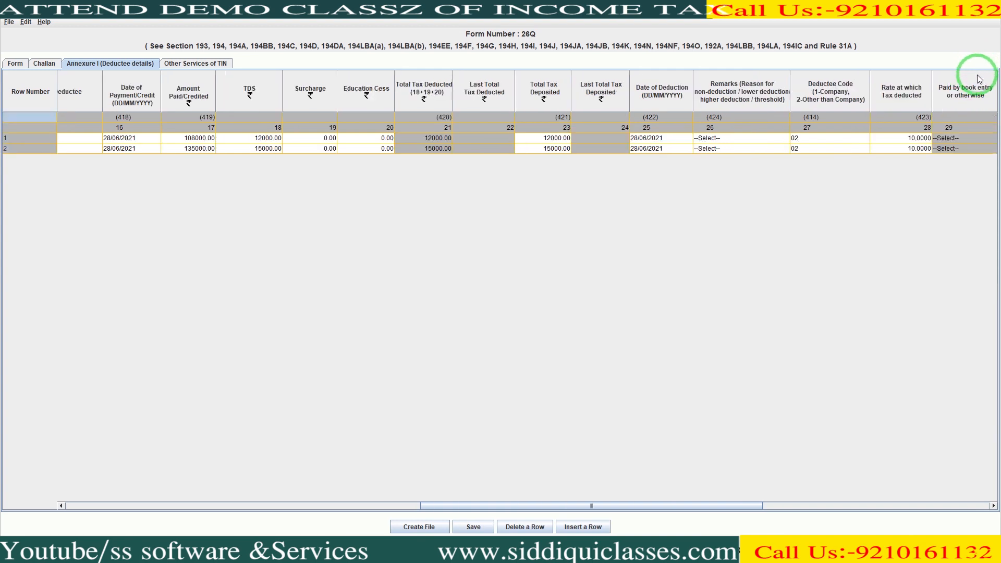
Step: Examine the first deductee row's certificate number and section 194N cash withdrawal fields, and return to the challan serial number at its start
{"action": "key", "text": "Tab"}
{"action": "left_click", "coordinate": [913, 140]}
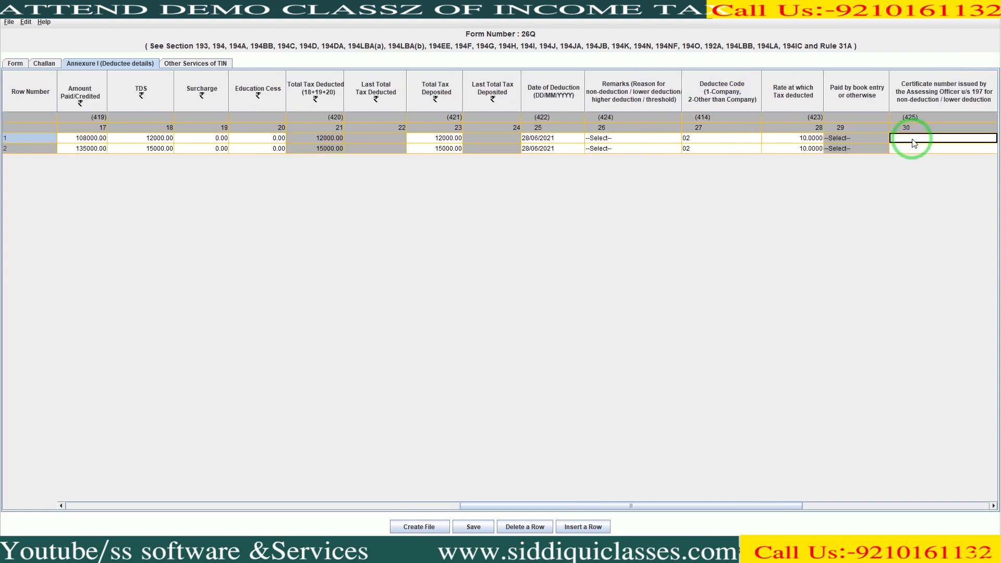
{"action": "key", "text": "Tab"}
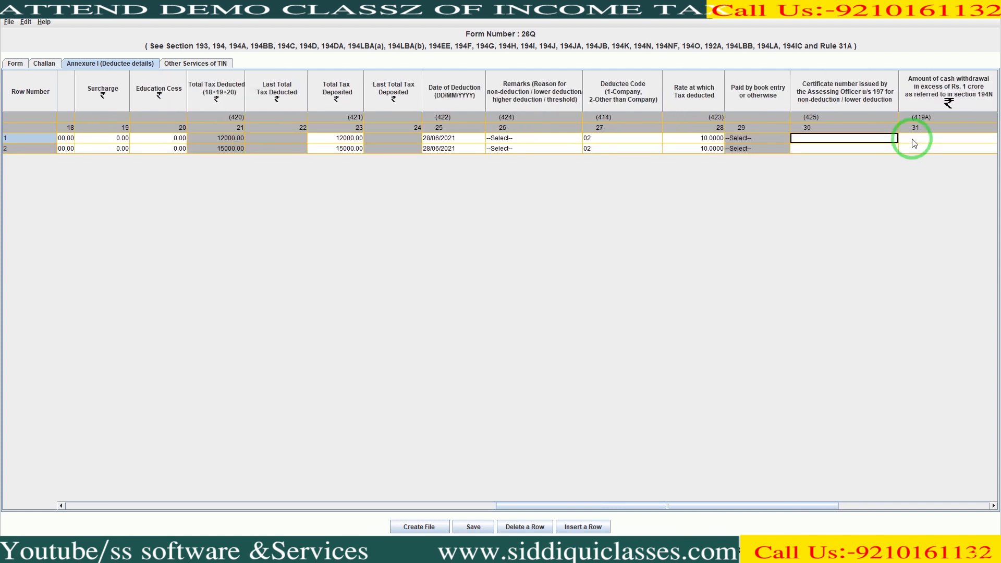
{"action": "left_click", "coordinate": [913, 141]}
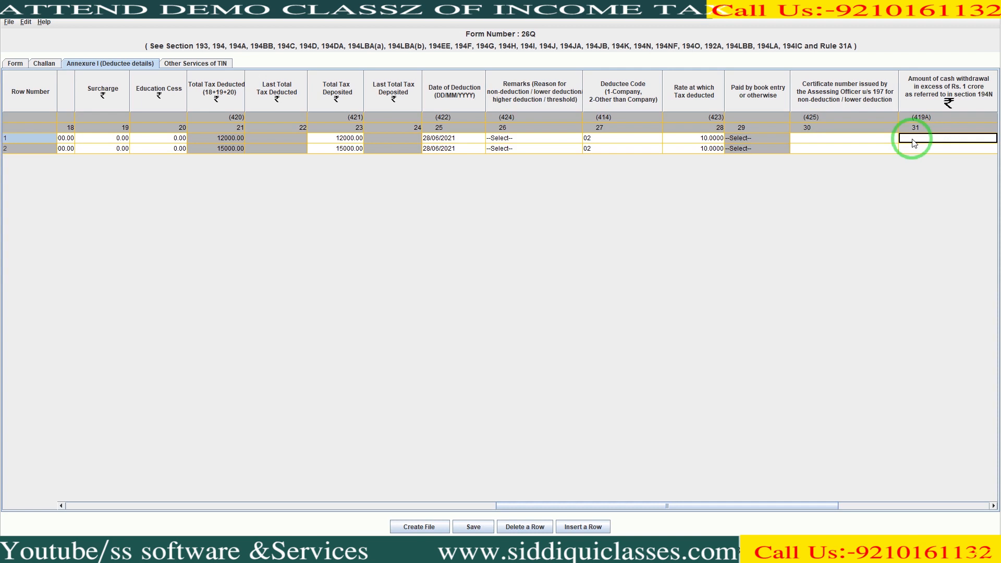
{"action": "key", "text": "Tab"}
{"action": "key", "text": "Tab"}
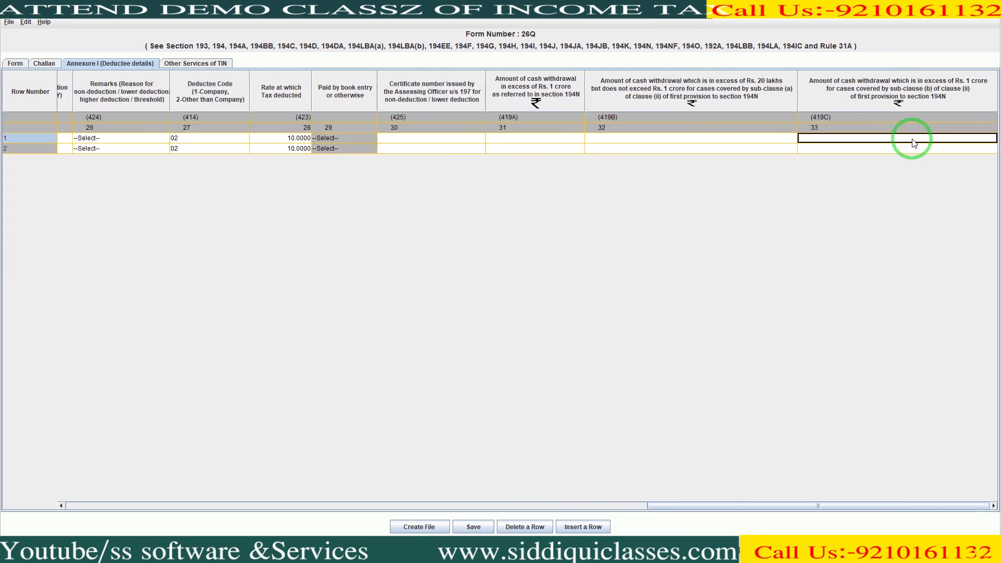
{"action": "key", "text": "Left"}
{"action": "key", "text": "Left"}
{"action": "key", "text": "Left"}
{"action": "key", "text": "Left"}
{"action": "key", "text": "Left"}
{"action": "key", "text": "Left"}
{"action": "key", "text": "Left"}
{"action": "key", "text": "Left"}
{"action": "key", "text": "Left"}
{"action": "key", "text": "Left"}
{"action": "key", "text": "Left"}
{"action": "key", "text": "Left"}
{"action": "key", "text": "Left"}
{"action": "key", "text": "Left"}
{"action": "key", "text": "Left"}
{"action": "key", "text": "Left"}
{"action": "key", "text": "Left"}
{"action": "key", "text": "Left"}
{"action": "key", "text": "Left"}
{"action": "key", "text": "Left"}
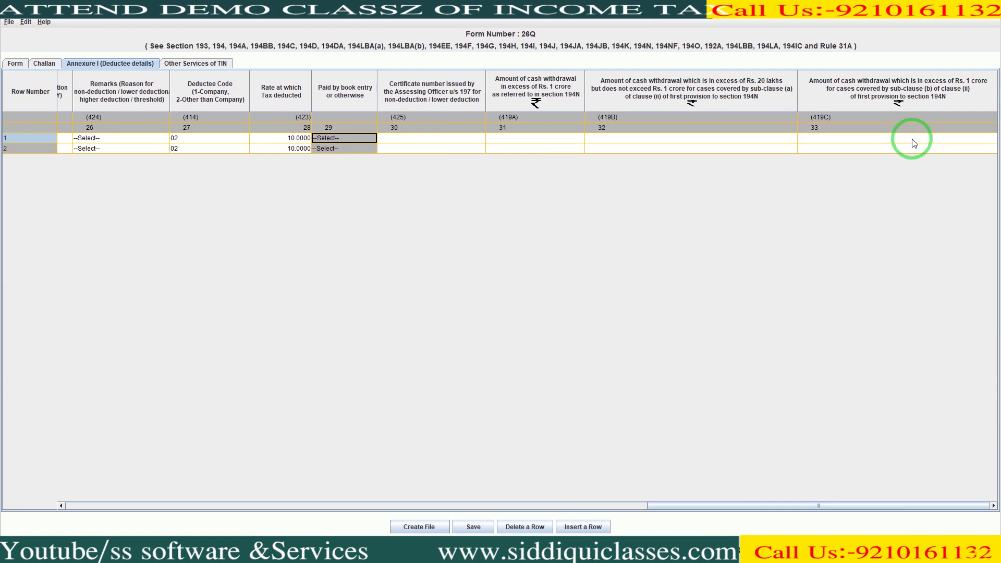
{"action": "key", "text": "Left"}
{"action": "key", "text": "Left"}
{"action": "key", "text": "Left"}
{"action": "key", "text": "Left"}
{"action": "key", "text": "Left"}
{"action": "key", "text": "Left"}
{"action": "key", "text": "Left"}
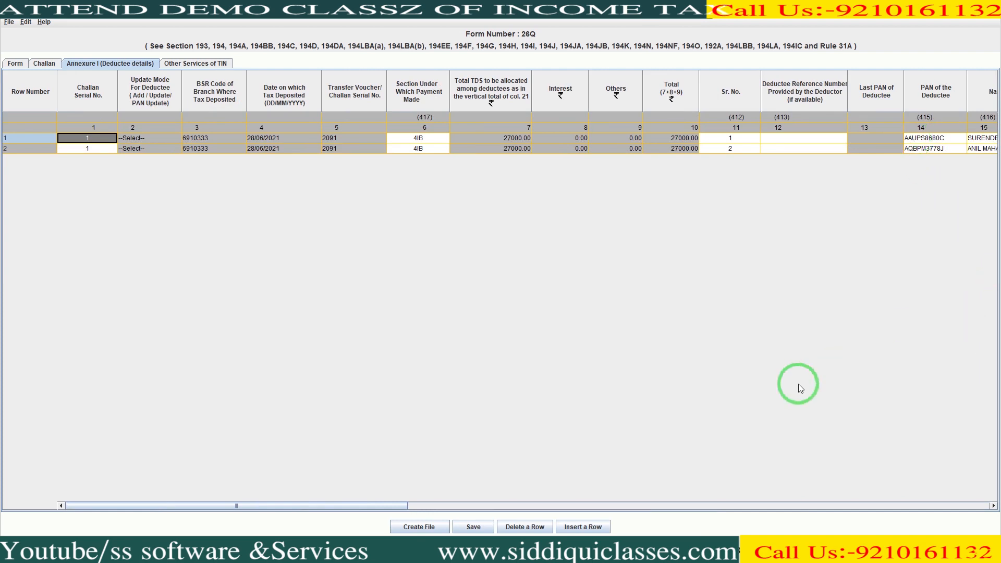
Step: Start creating the return file, download the challan file from the Challan Status Query page in Chrome, and open the 26Q folder in Downloads
{"action": "left_click", "coordinate": [410, 531]}
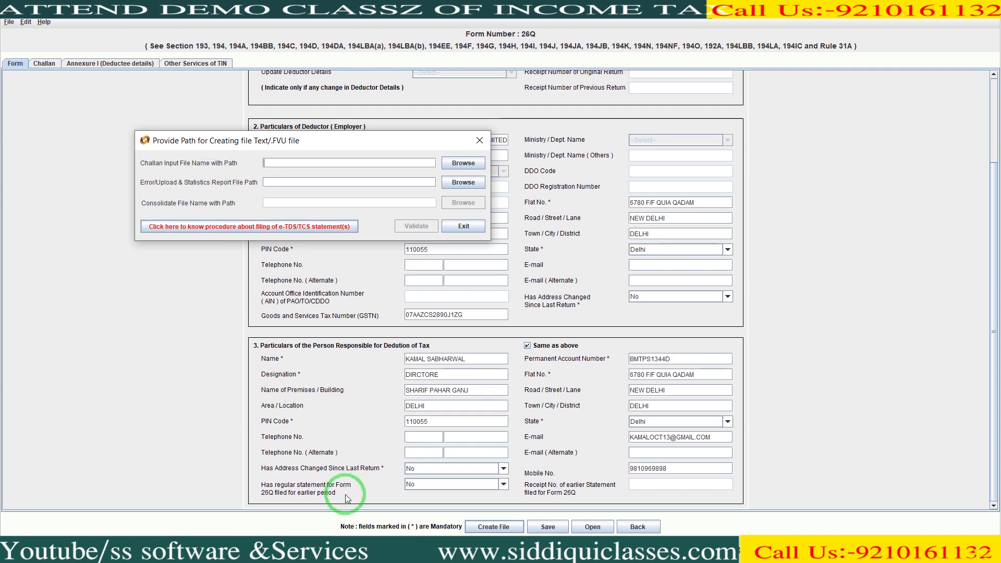
{"action": "left_click", "coordinate": [361, 544]}
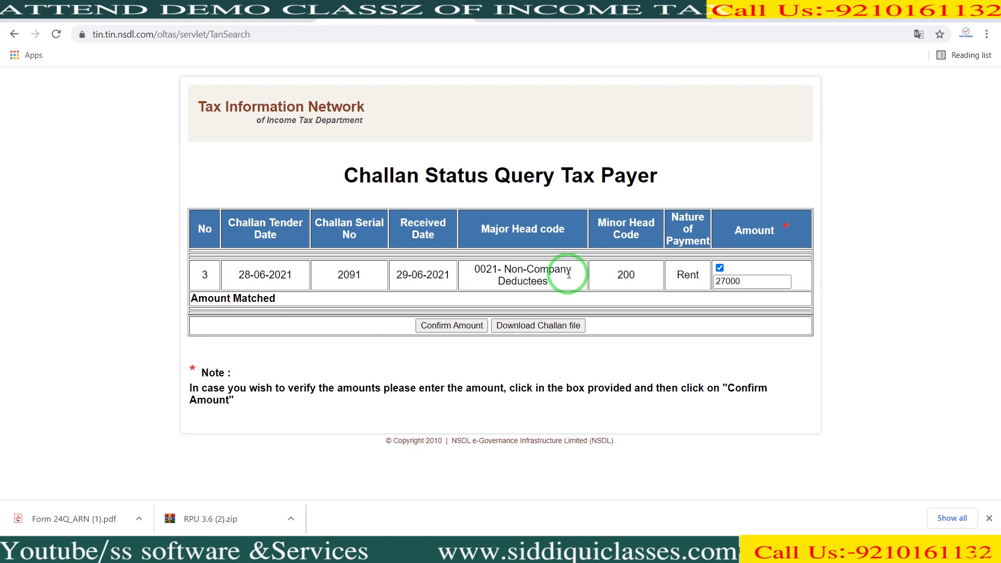
{"action": "left_click", "coordinate": [568, 329]}
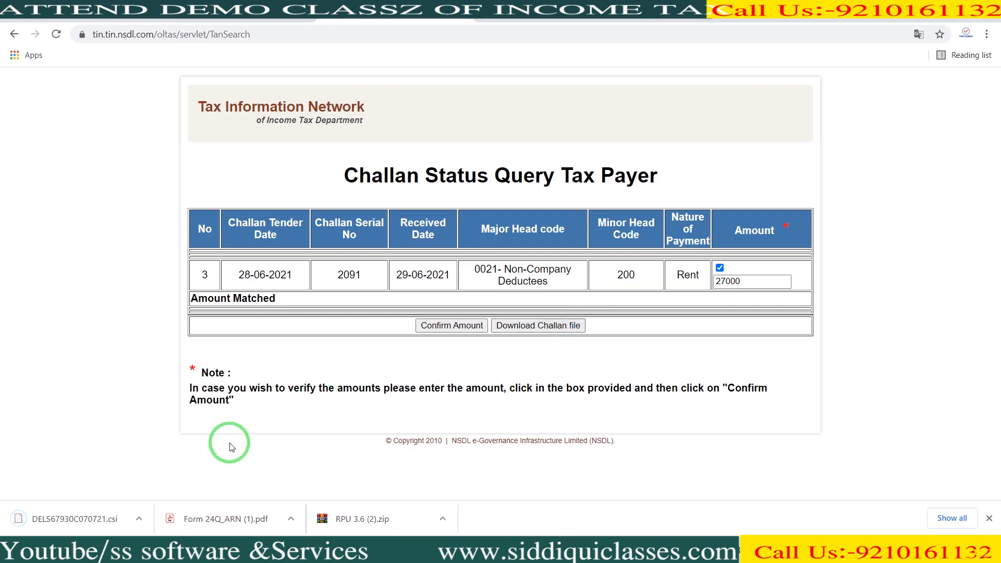
{"action": "left_click", "coordinate": [139, 519]}
{"action": "left_click", "coordinate": [161, 475]}
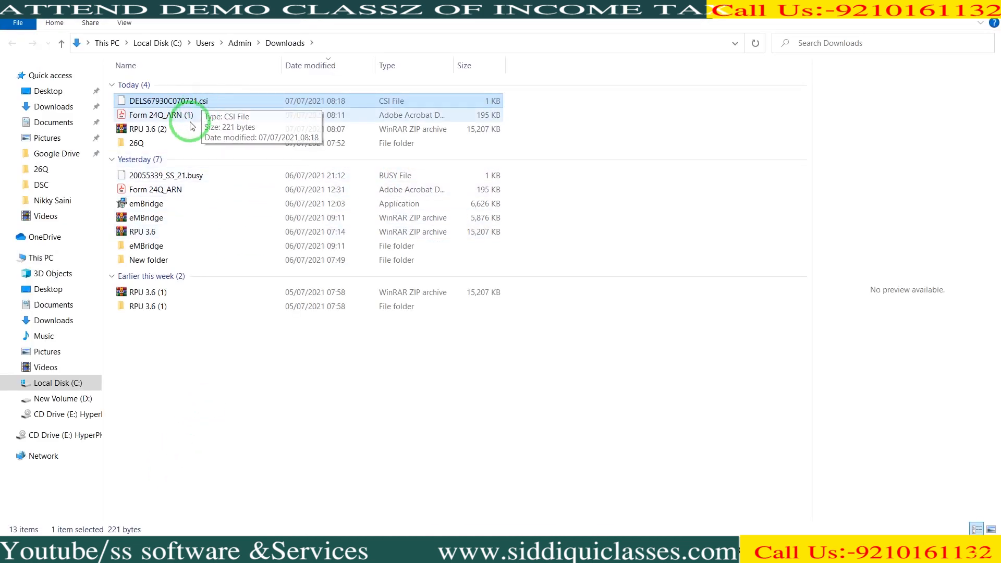
{"action": "double_click", "coordinate": [136, 143]}
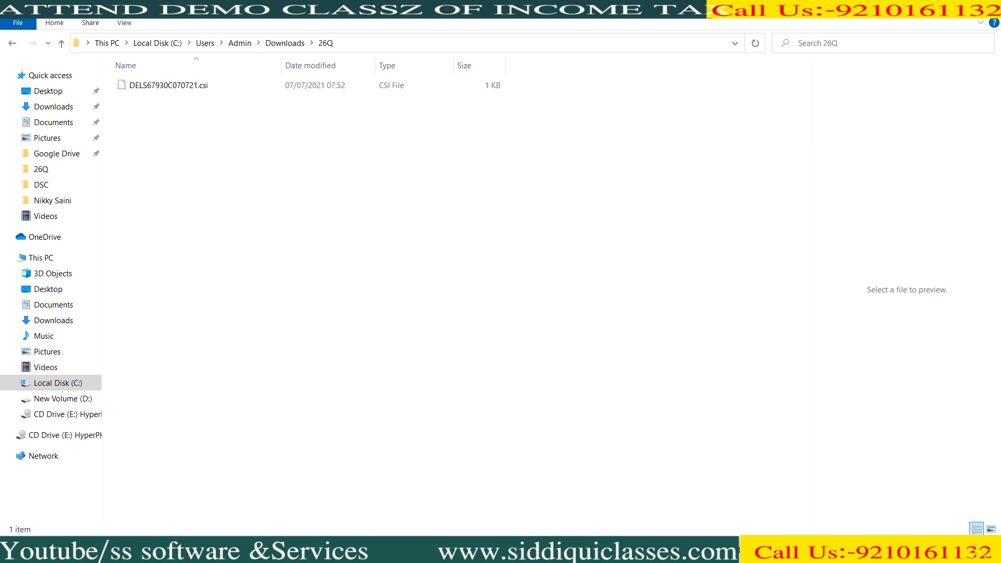
Step: Back in RPU, select the 26Q folder's challan file and set that folder as the report path, then validate the return
{"action": "left_click", "coordinate": [337, 550]}
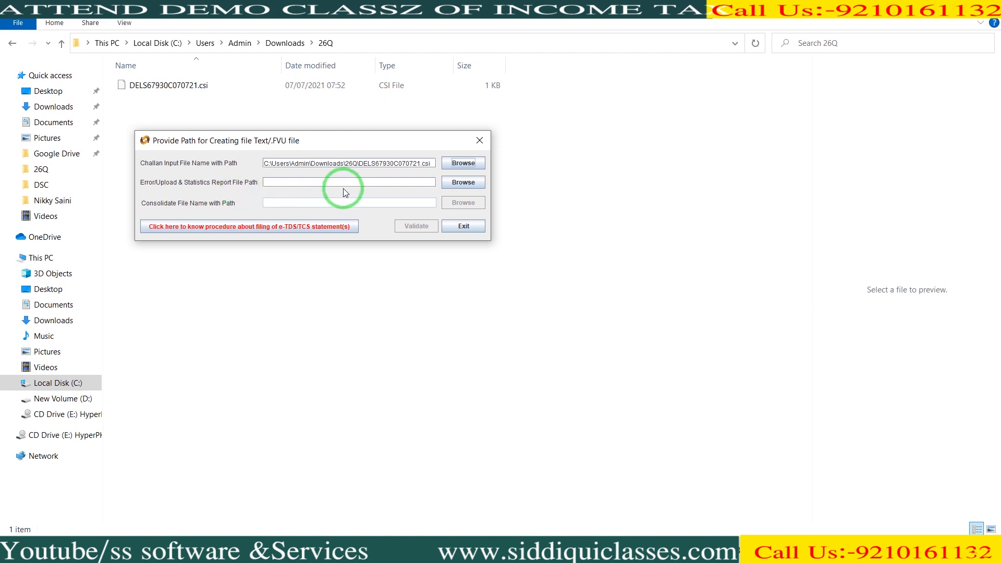
{"action": "left_click", "coordinate": [463, 182]}
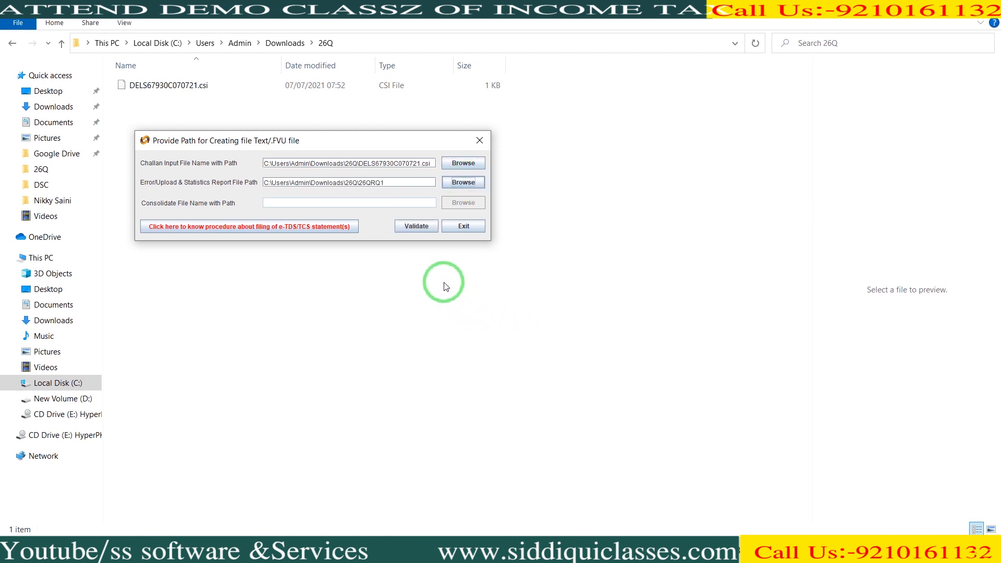
{"action": "left_click", "coordinate": [423, 231]}
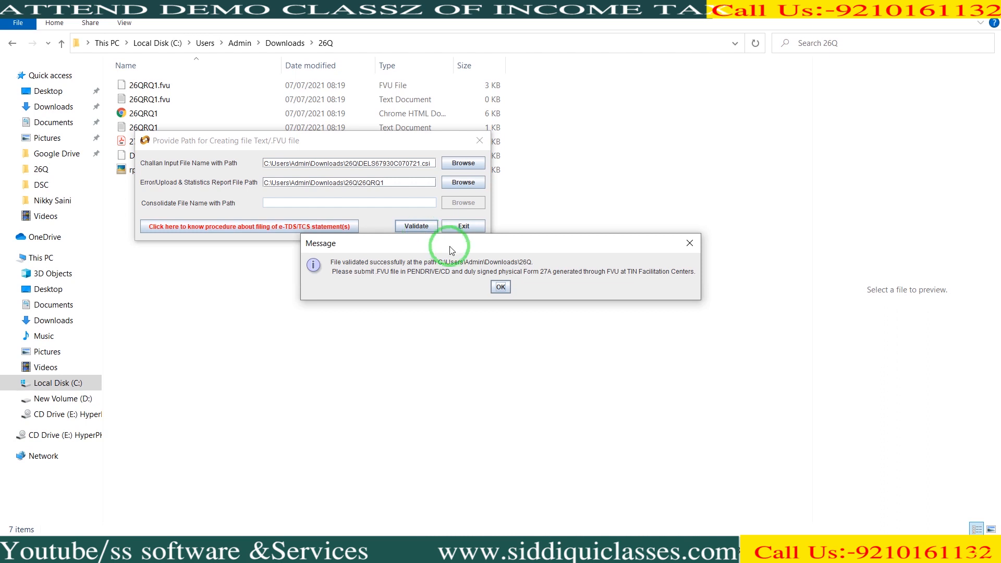
{"action": "left_click", "coordinate": [500, 287]}
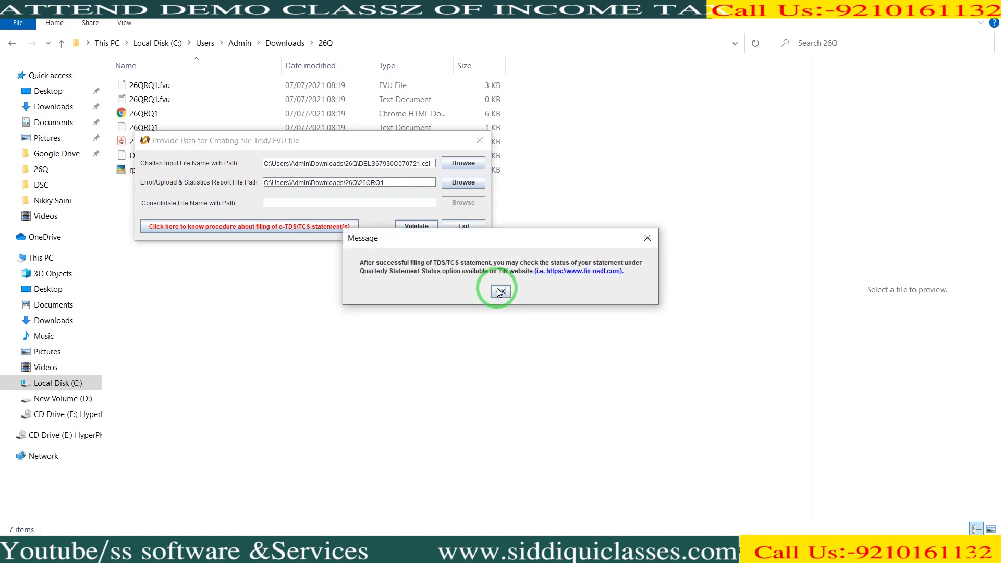
{"action": "left_click", "coordinate": [500, 291]}
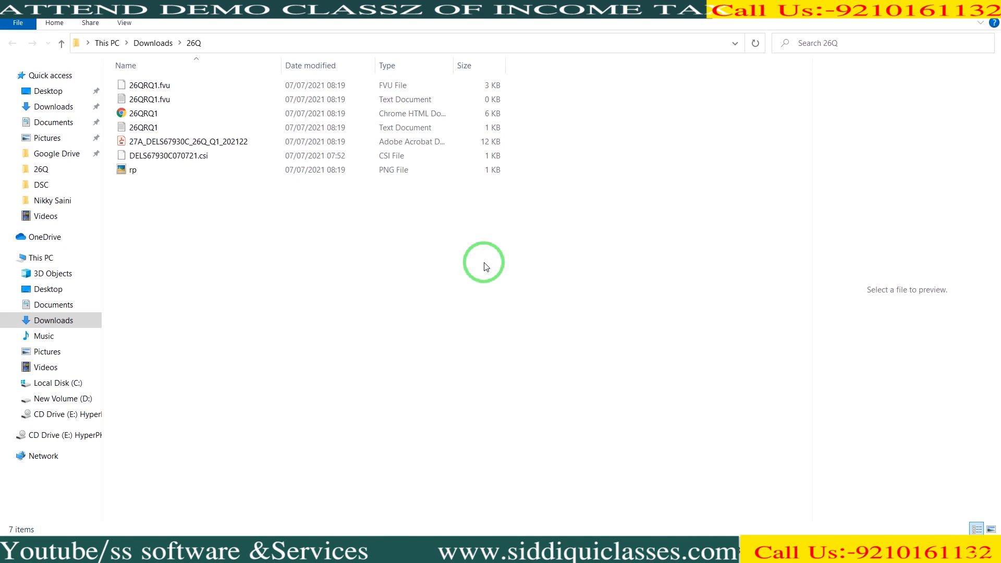
Step: Open the generated Form 27A PDF from the 26Q folder and review its period, control totals and verification section
{"action": "left_click", "coordinate": [218, 140]}
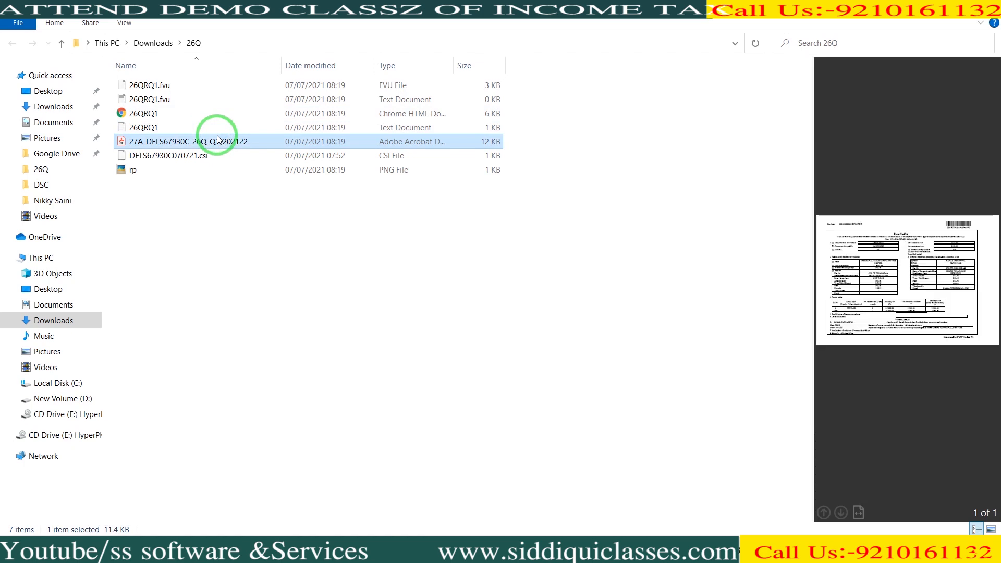
{"action": "key", "text": "alt+Tab"}
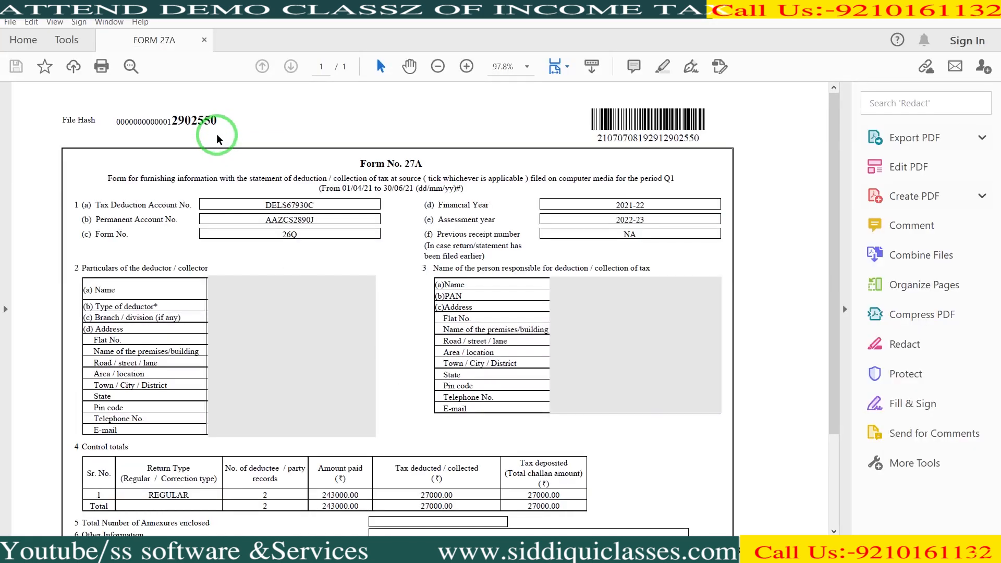
{"action": "scroll", "coordinate": [217, 134], "scroll_direction": "down", "scroll_amount": 2}
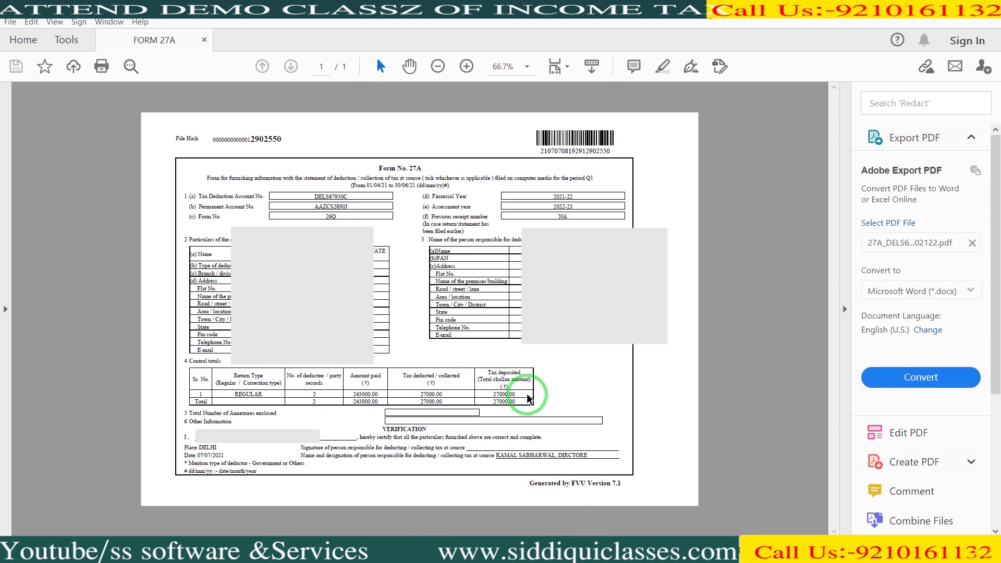
{"action": "left_click", "coordinate": [979, 3]}
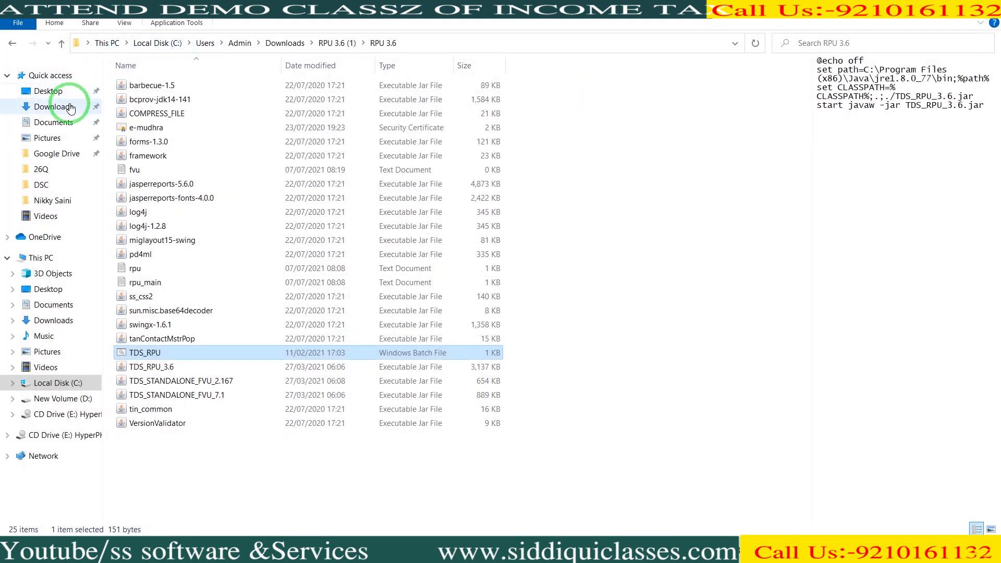
Step: Compress the FVU file 26QRQ1.fvu in the 26Q folder into the ZIP archive 26QRQ1.zip
{"action": "left_click", "coordinate": [54, 107]}
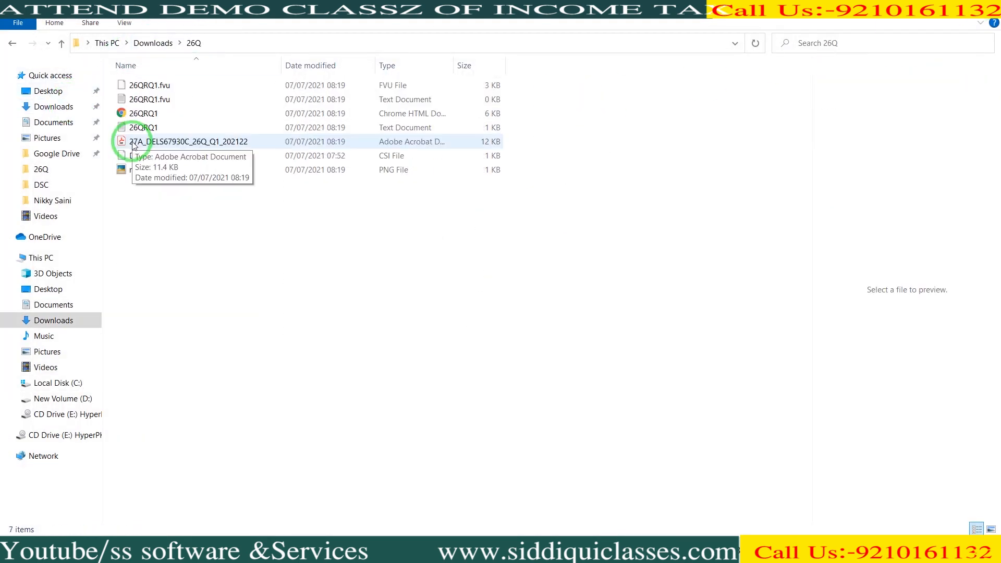
{"action": "left_click", "coordinate": [291, 89]}
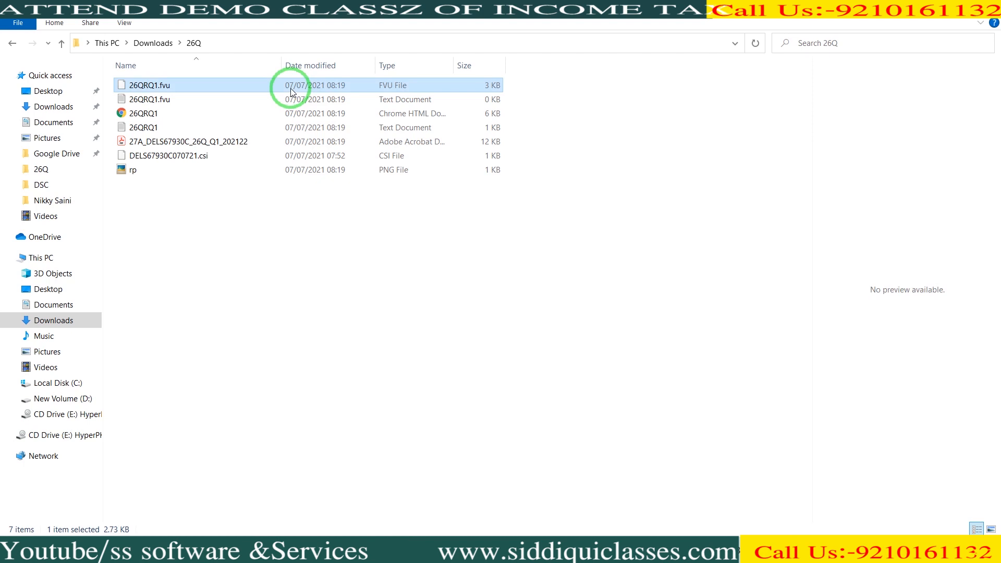
{"action": "right_click", "coordinate": [291, 90]}
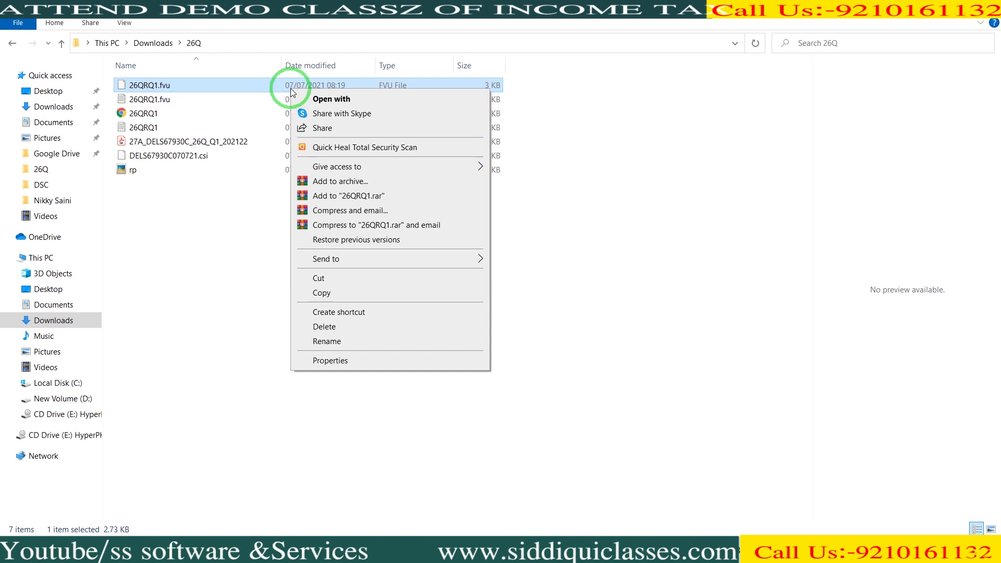
{"action": "left_click", "coordinate": [331, 182]}
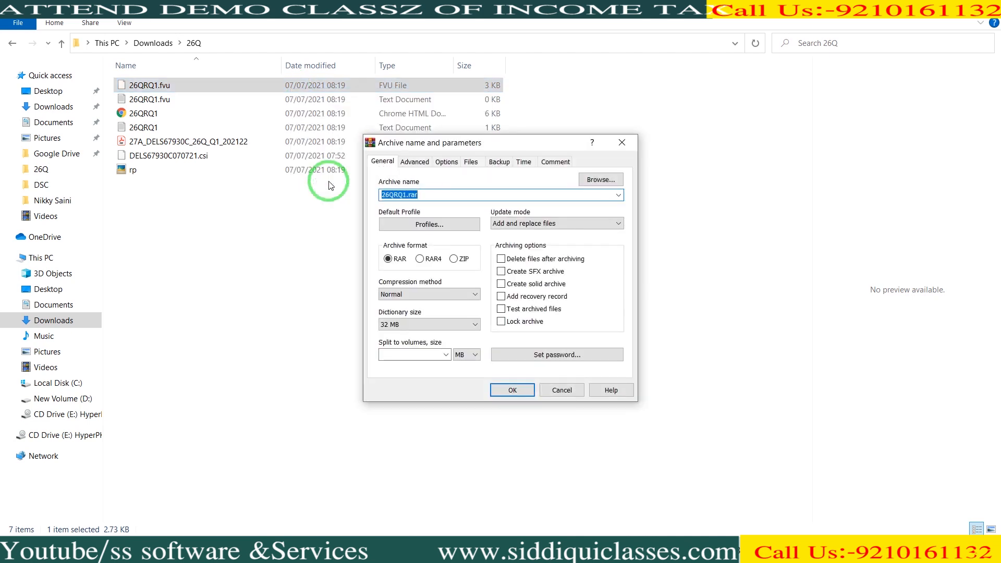
{"action": "left_click", "coordinate": [464, 261]}
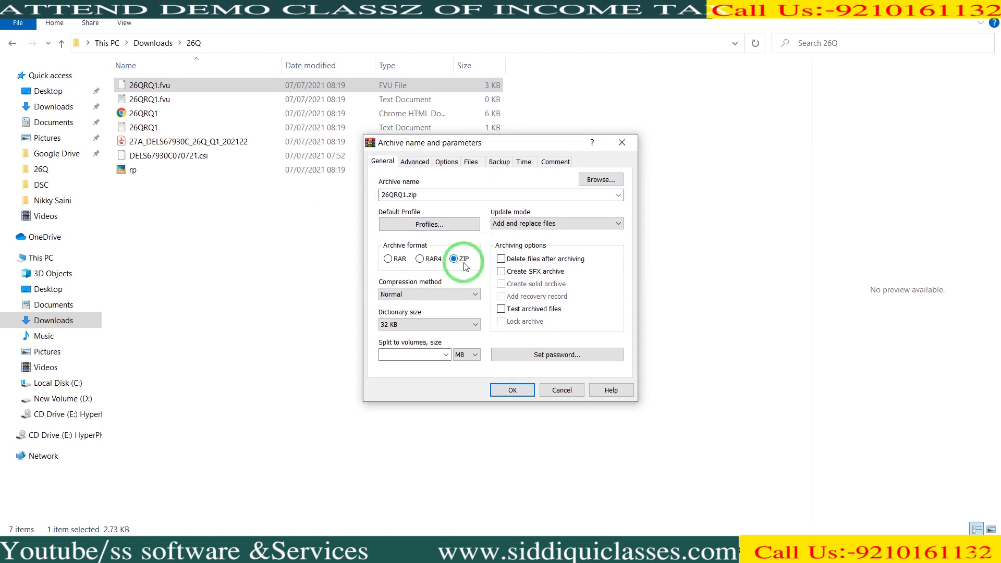
{"action": "left_click", "coordinate": [509, 389]}
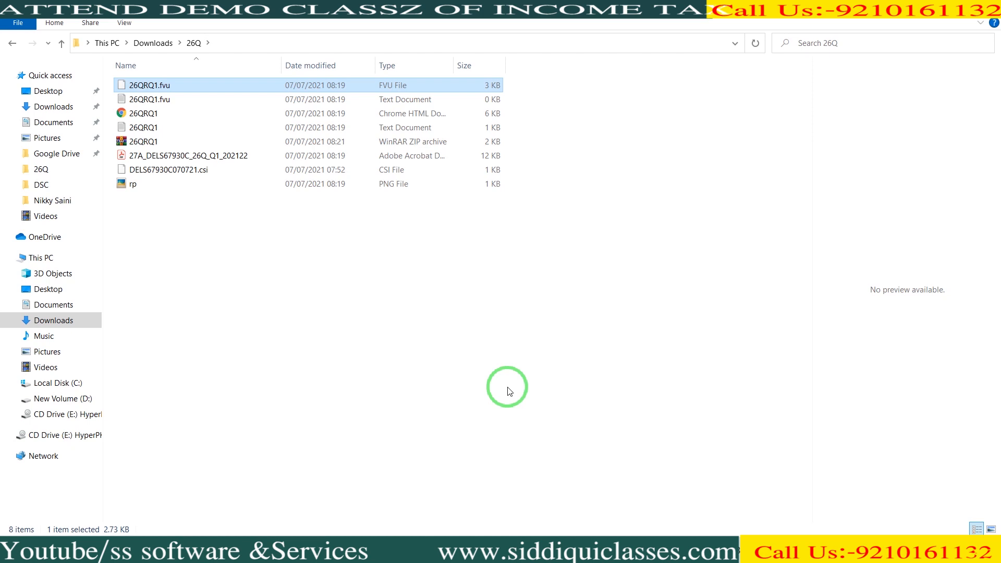
{"action": "key", "text": "Down"}
{"action": "key", "text": "Down"}
{"action": "key", "text": "Down"}
{"action": "key", "text": "Down"}
{"action": "key", "text": "Down"}
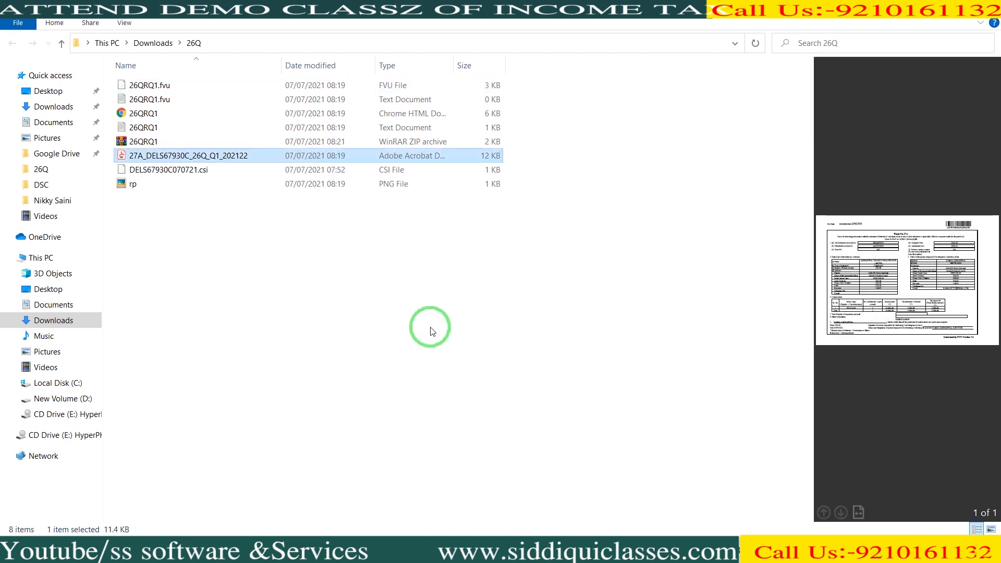
Step: Switch to the Income Tax e-Filing portal in Chrome and start filing Form TDS, the quarterly TDS/TCS return, from the income tax forms
{"action": "mouse_move", "coordinate": [378, 545]}
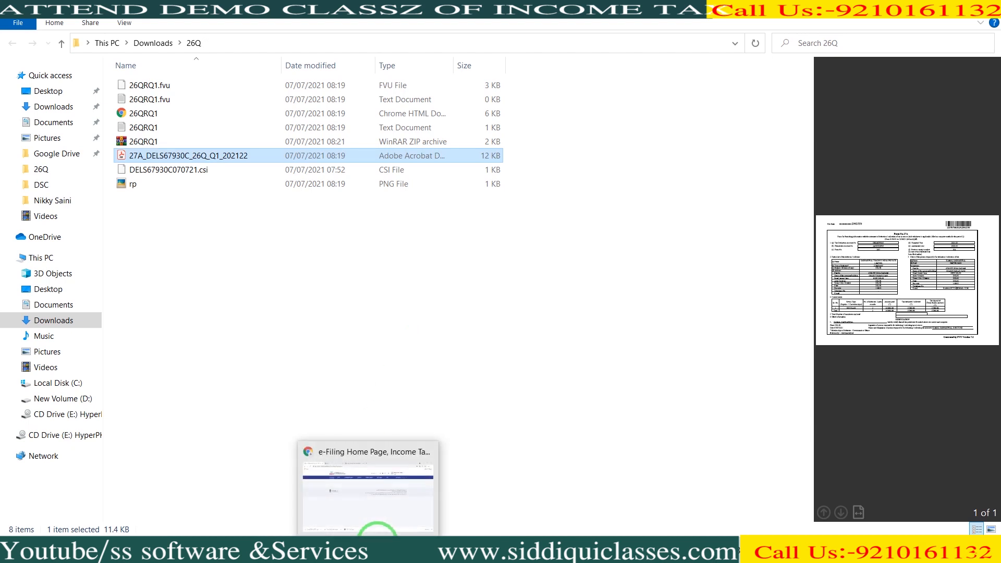
{"action": "left_click", "coordinate": [355, 485]}
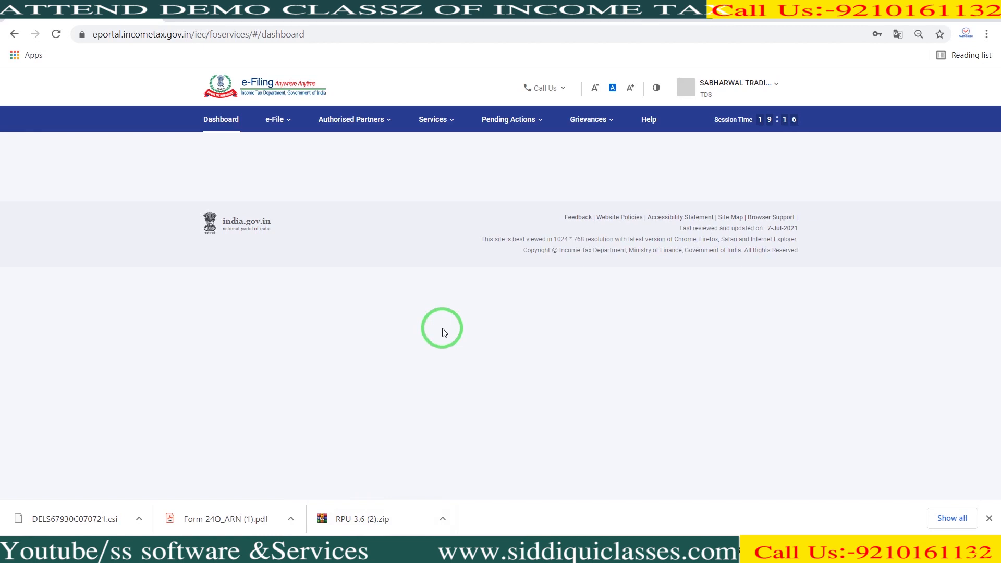
{"action": "left_click", "coordinate": [280, 123]}
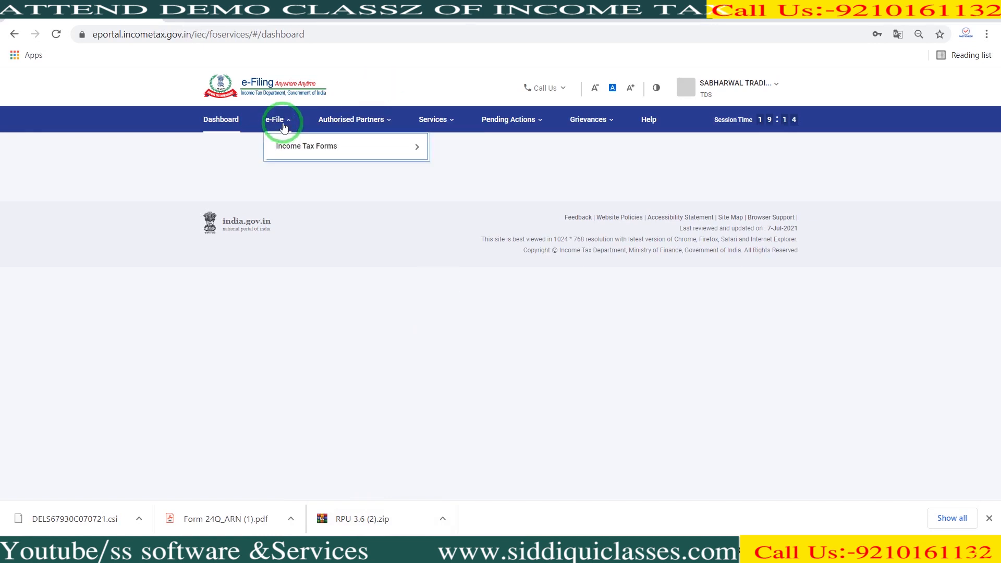
{"action": "left_click", "coordinate": [290, 145]}
{"action": "left_click", "coordinate": [479, 148]}
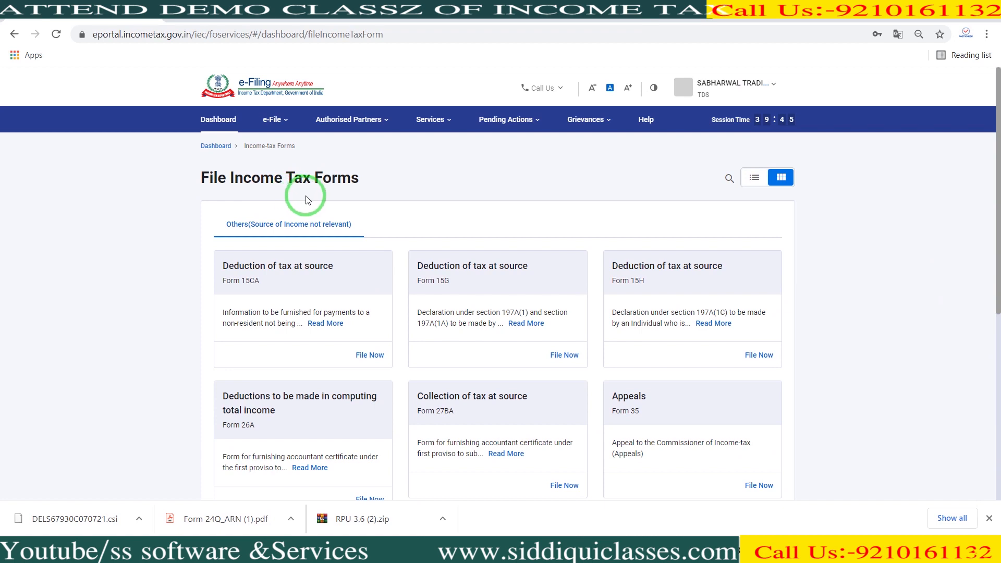
{"action": "scroll", "coordinate": [505, 172], "scroll_direction": "down", "scroll_amount": 5}
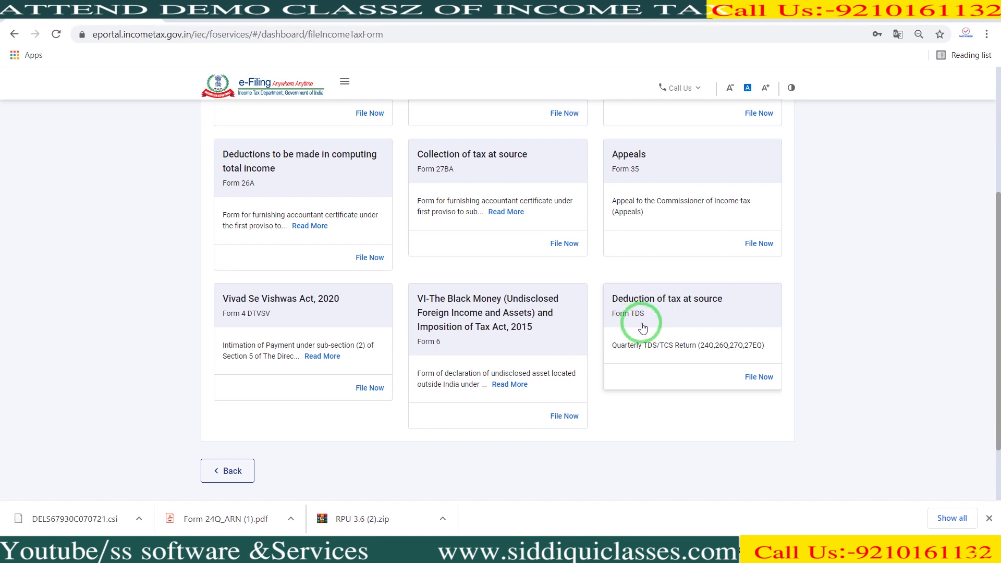
{"action": "left_click", "coordinate": [757, 380]}
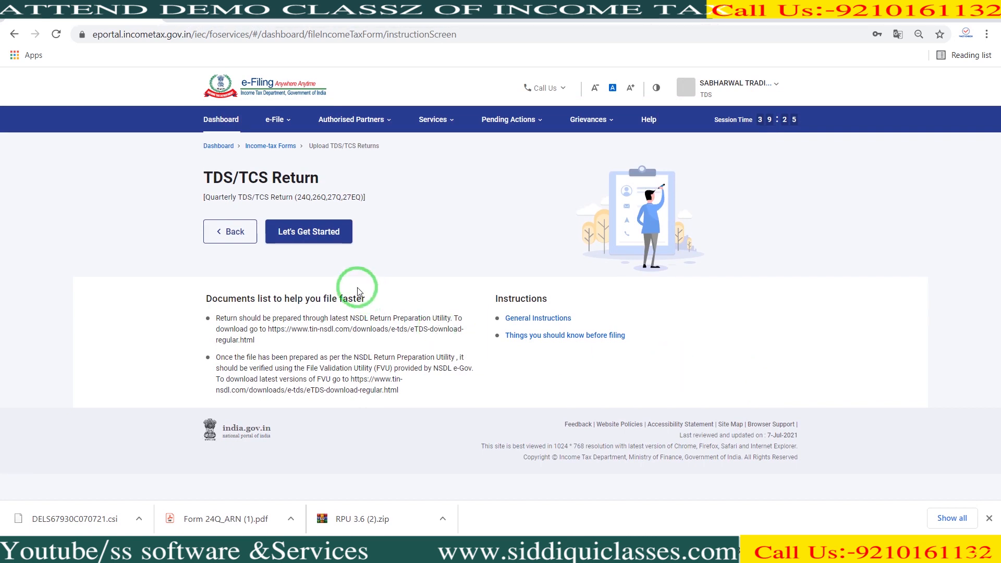
{"action": "left_click", "coordinate": [320, 241]}
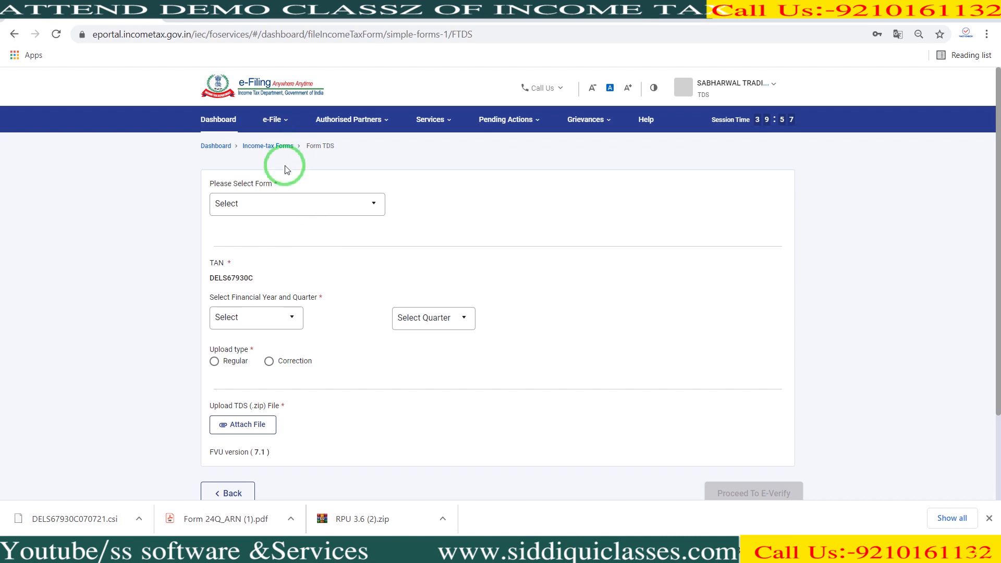
Step: Set the return to form 26Q (Other than salary), financial year 2021-22, quarter Q1, upload type Regular
{"action": "left_click", "coordinate": [276, 202]}
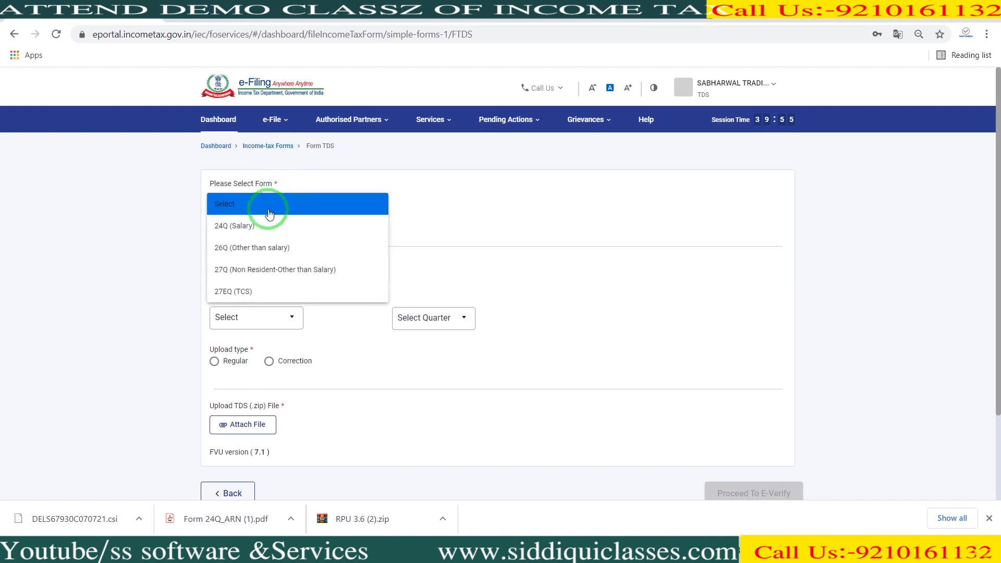
{"action": "left_click", "coordinate": [255, 249]}
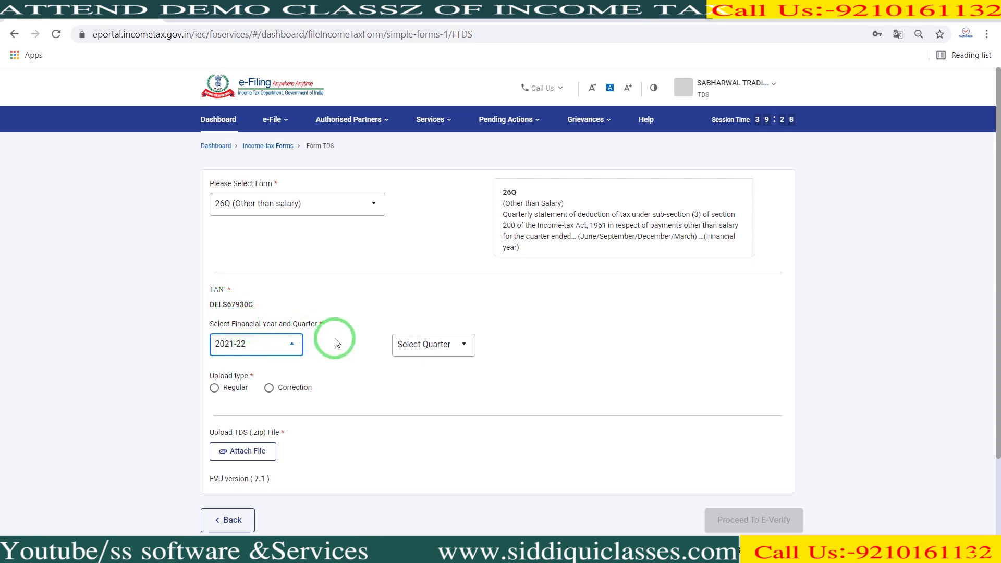
{"action": "left_click", "coordinate": [395, 345]}
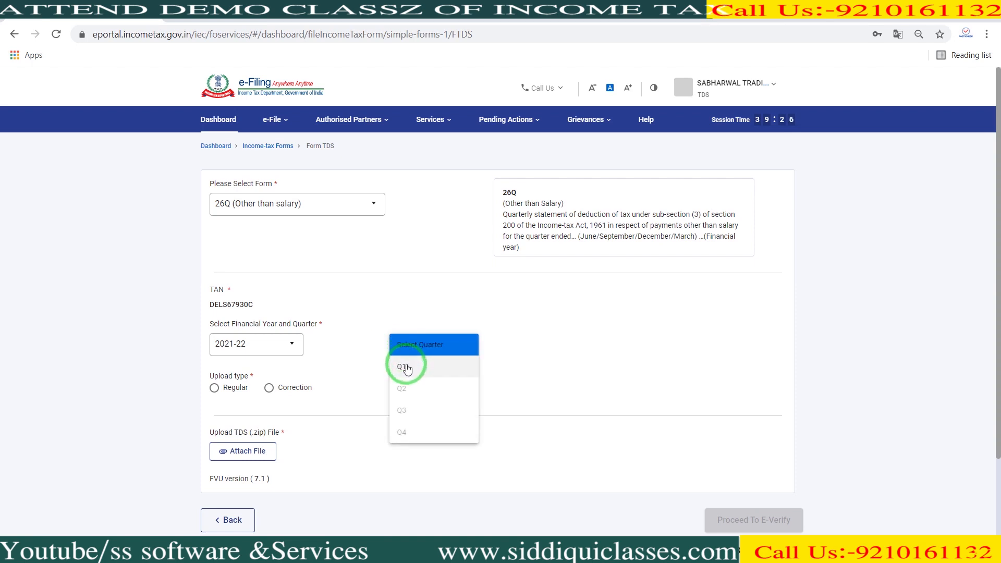
{"action": "left_click", "coordinate": [402, 366]}
{"action": "left_click", "coordinate": [227, 389]}
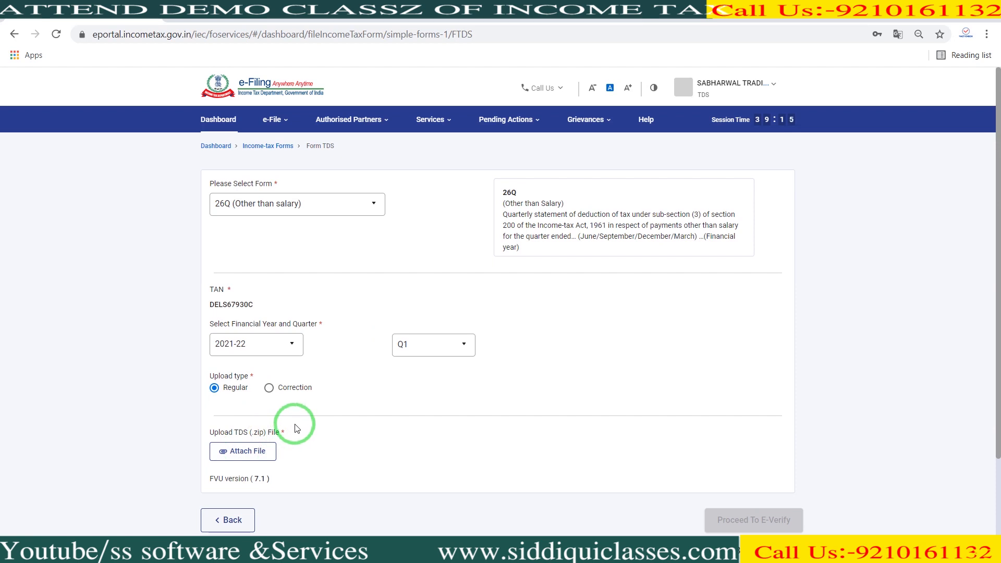
Step: Attach the ZIP archive 26QRQ1.zip from the 26Q folder in Downloads to the TDS return
{"action": "left_click", "coordinate": [257, 452]}
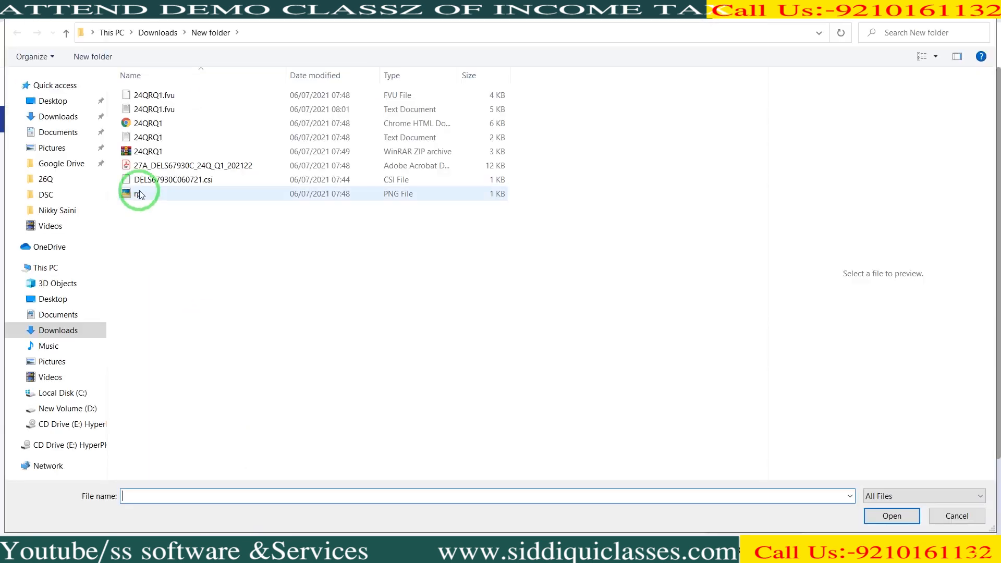
{"action": "left_click", "coordinate": [74, 118]}
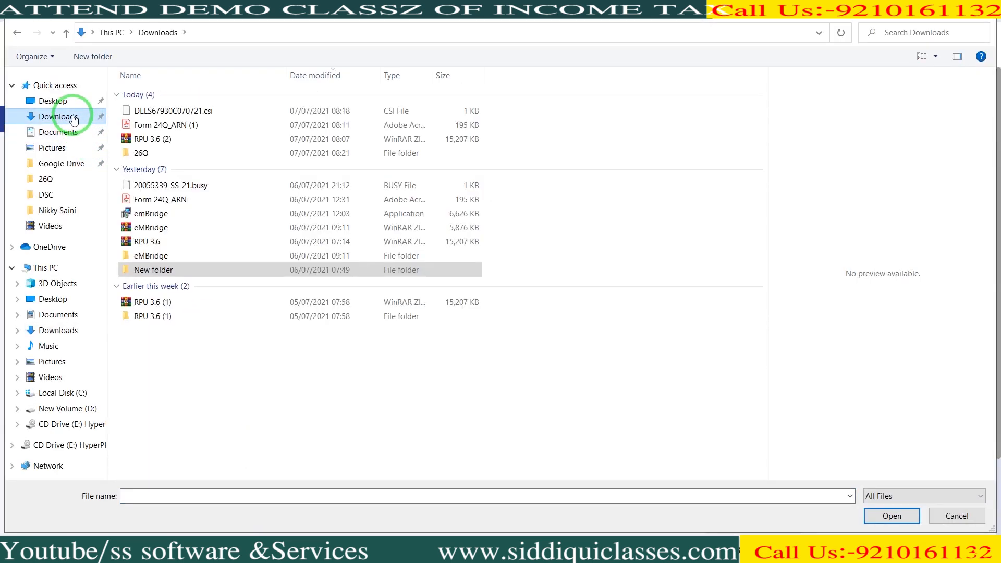
{"action": "double_click", "coordinate": [143, 155]}
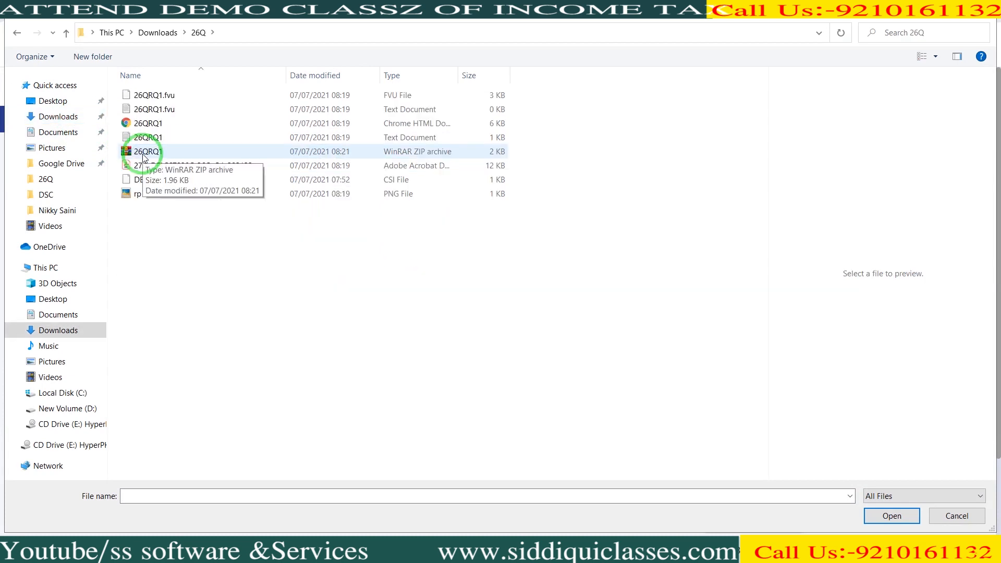
{"action": "left_click", "coordinate": [144, 157]}
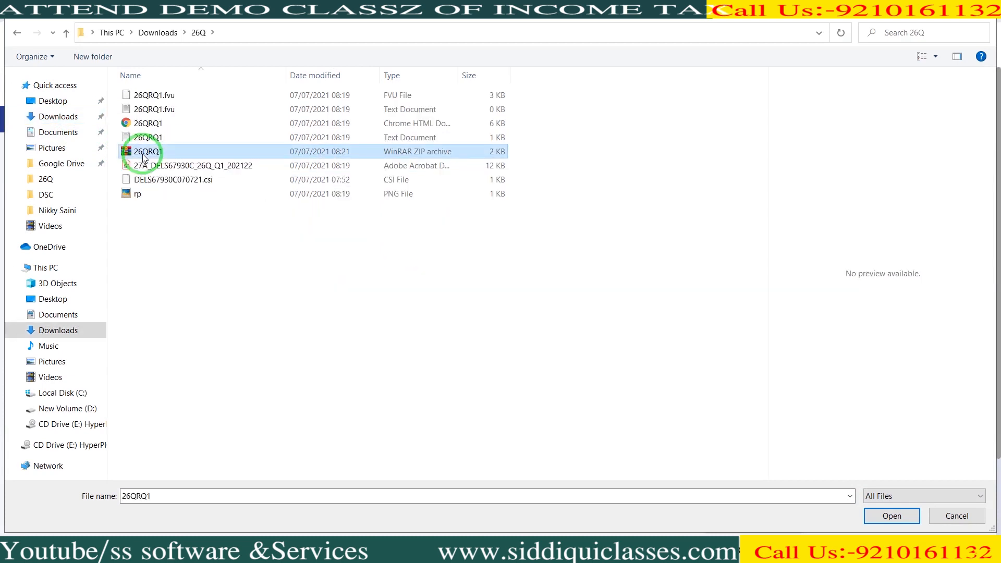
{"action": "double_click", "coordinate": [144, 158]}
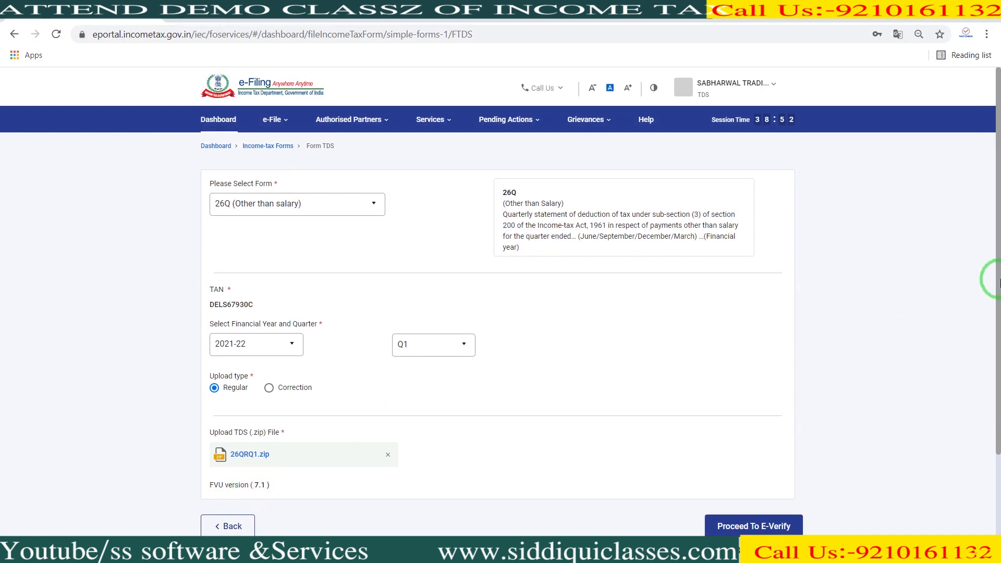
{"action": "scroll", "coordinate": [999, 283], "scroll_direction": "down", "scroll_amount": 1}
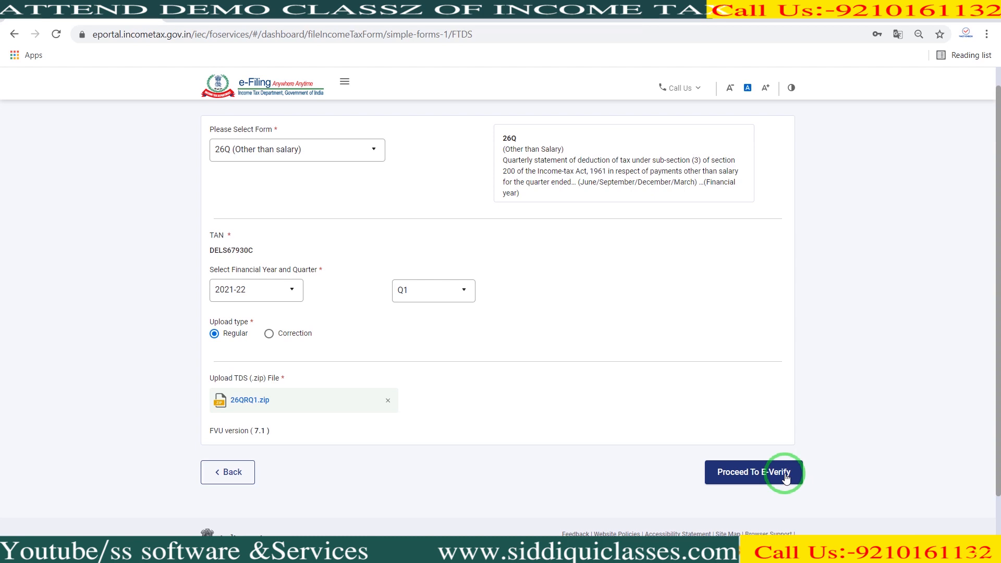
Step: Open the contact details in the account profile for editing and review the mobile, email and address fields and the option to update the primary mobile as per TAN
{"action": "scroll", "coordinate": [994, 373], "scroll_direction": "up", "scroll_amount": 1}
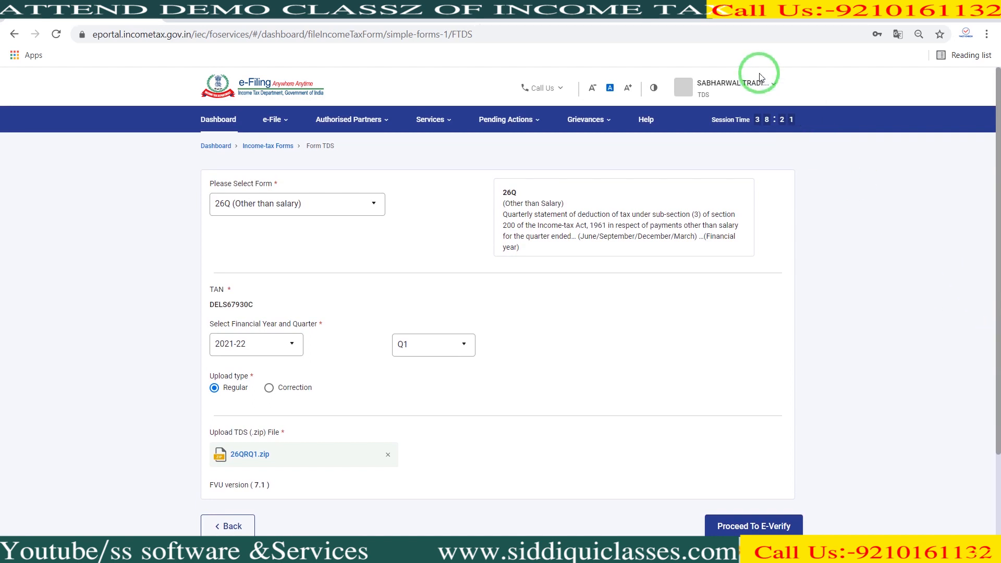
{"action": "left_click", "coordinate": [771, 90]}
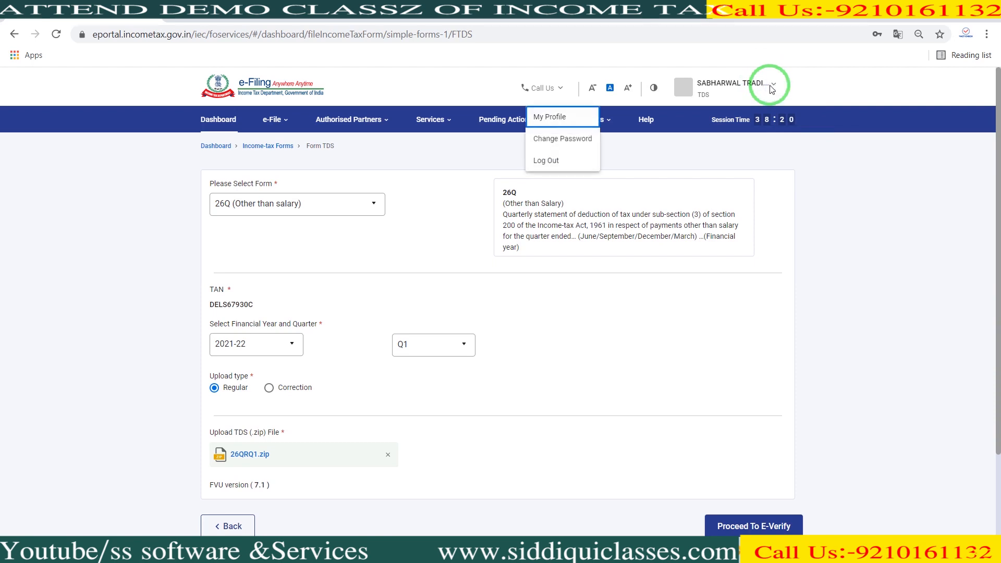
{"action": "left_click", "coordinate": [548, 117]}
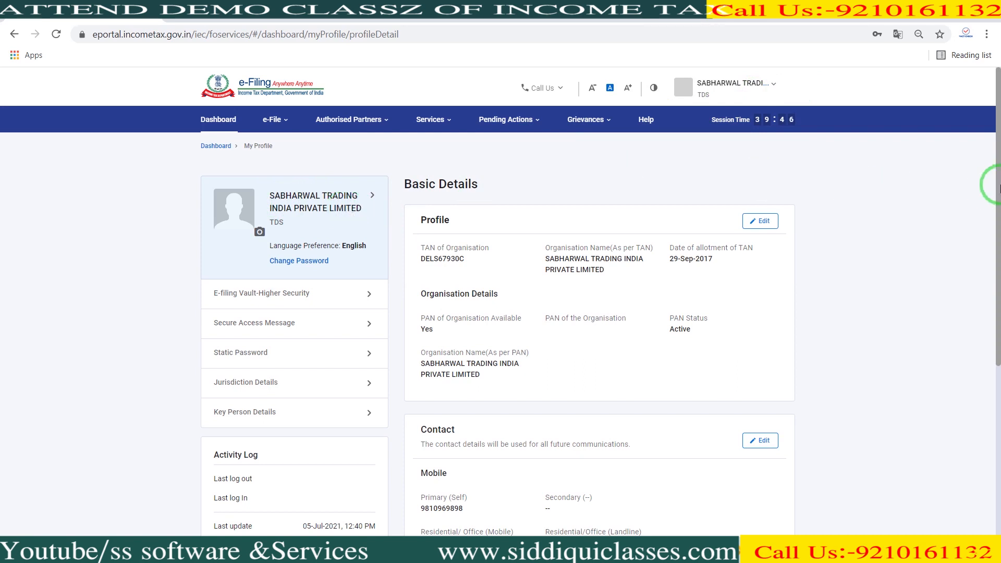
{"action": "left_click_drag", "start_coordinate": [1000, 189], "coordinate": [997, 241]}
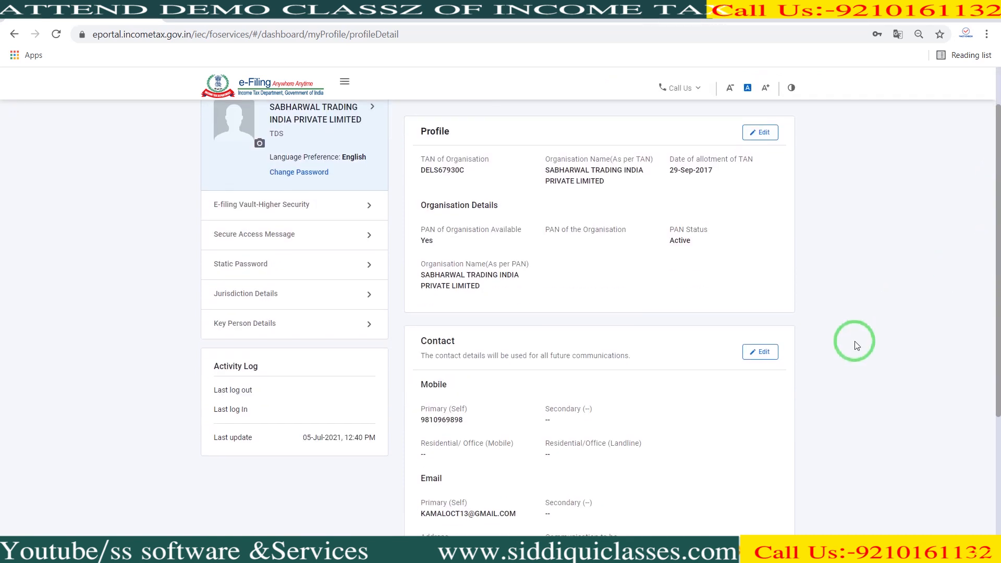
{"action": "left_click", "coordinate": [765, 357]}
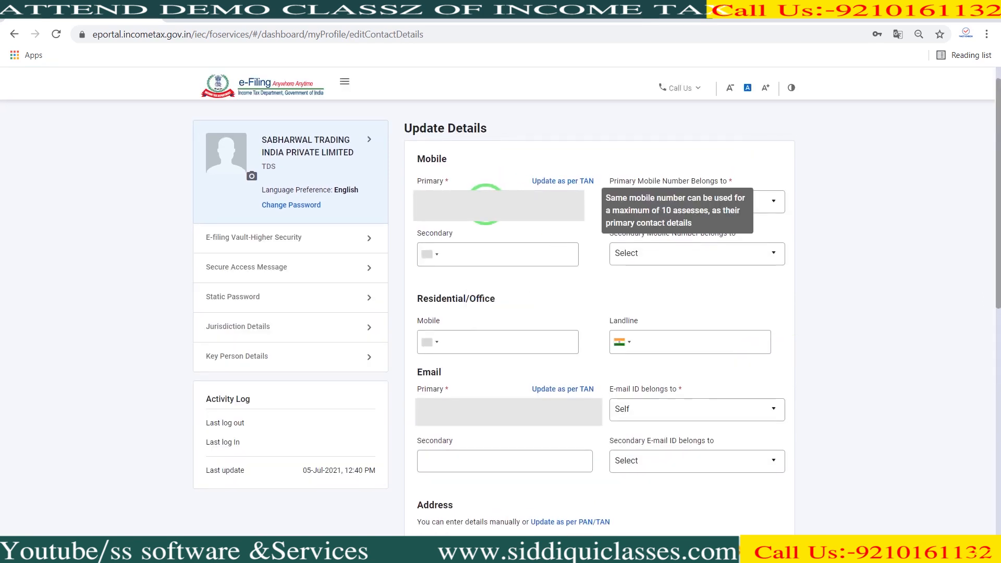
{"action": "left_click", "coordinate": [551, 182]}
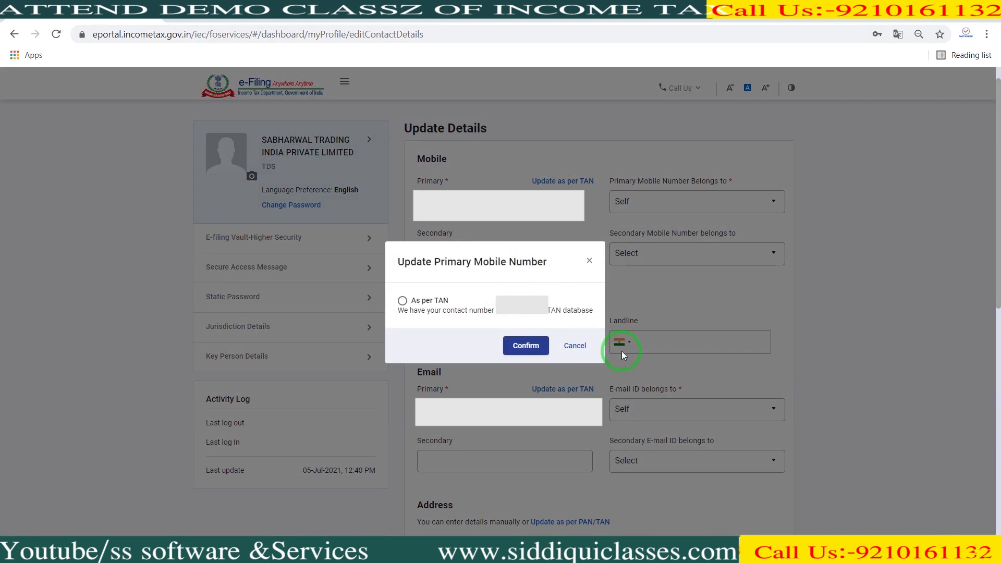
{"action": "left_click", "coordinate": [586, 345]}
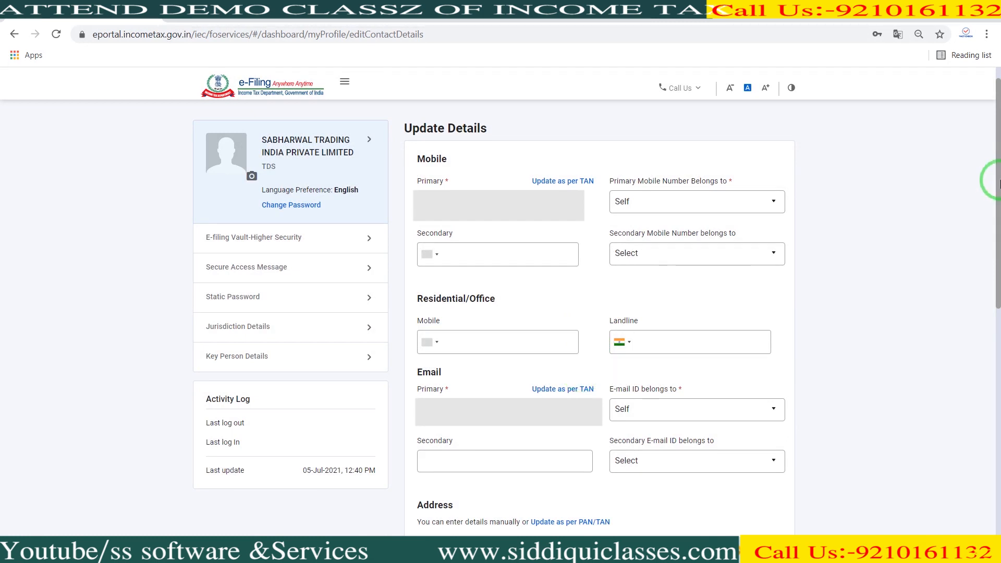
{"action": "left_click_drag", "start_coordinate": [999, 183], "coordinate": [995, 398]}
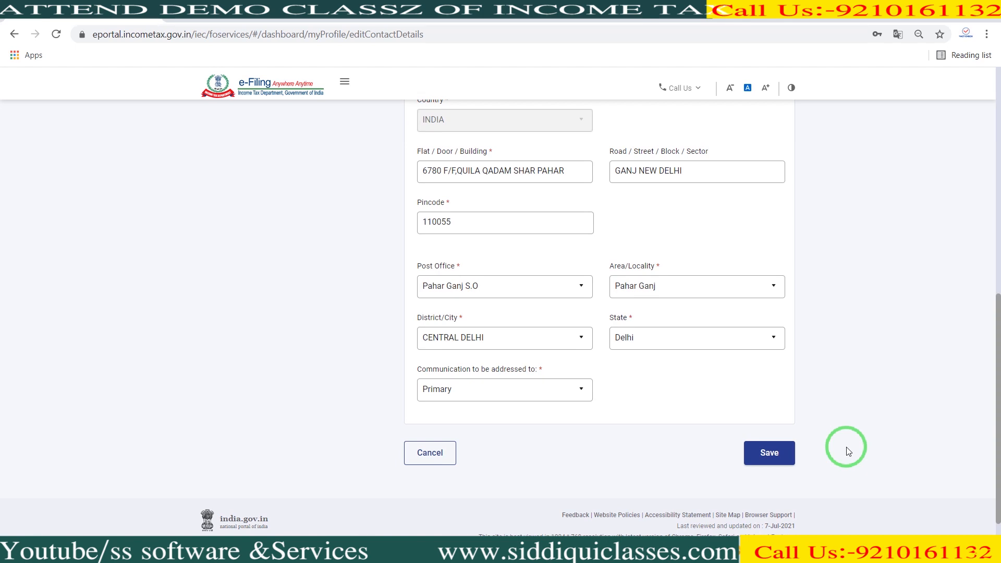
{"action": "left_click_drag", "start_coordinate": [999, 417], "coordinate": [999, 85]}
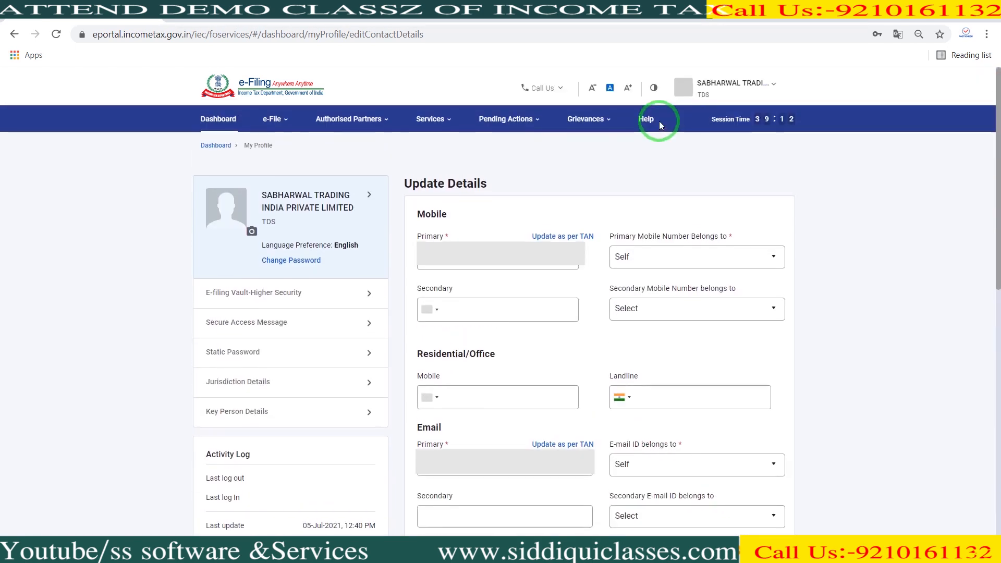
Step: Start filing Form TDS, the quarterly TDS/TCS return, again from the income tax forms list
{"action": "mouse_move", "coordinate": [271, 118]}
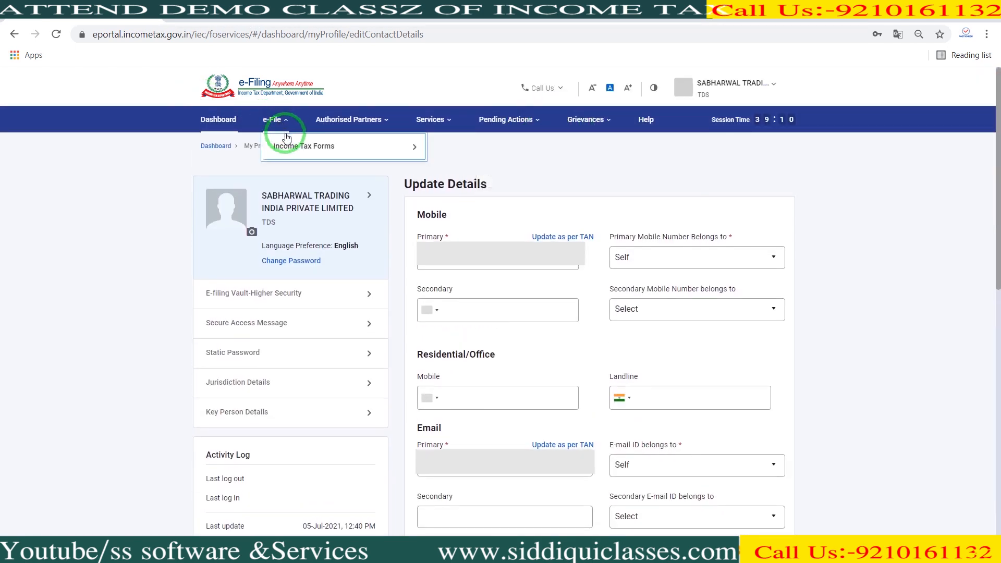
{"action": "mouse_move", "coordinate": [271, 149]}
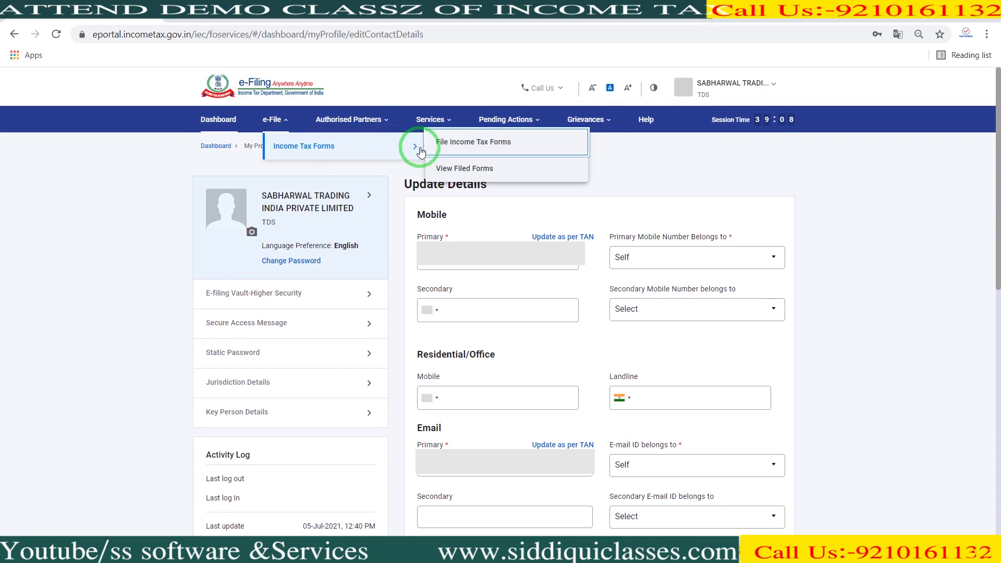
{"action": "left_click", "coordinate": [450, 148]}
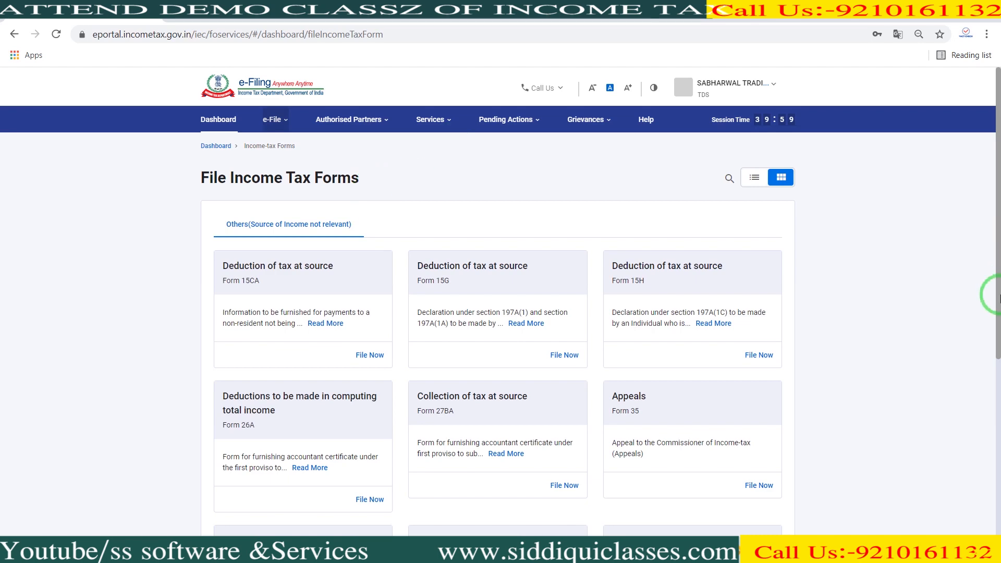
{"action": "left_click_drag", "start_coordinate": [997, 291], "coordinate": [999, 496]}
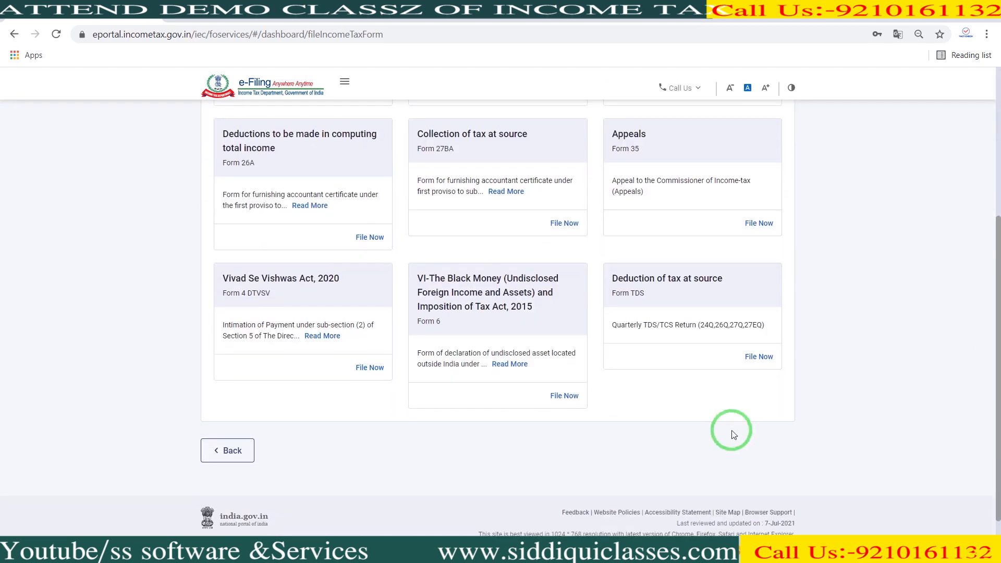
{"action": "left_click", "coordinate": [759, 358]}
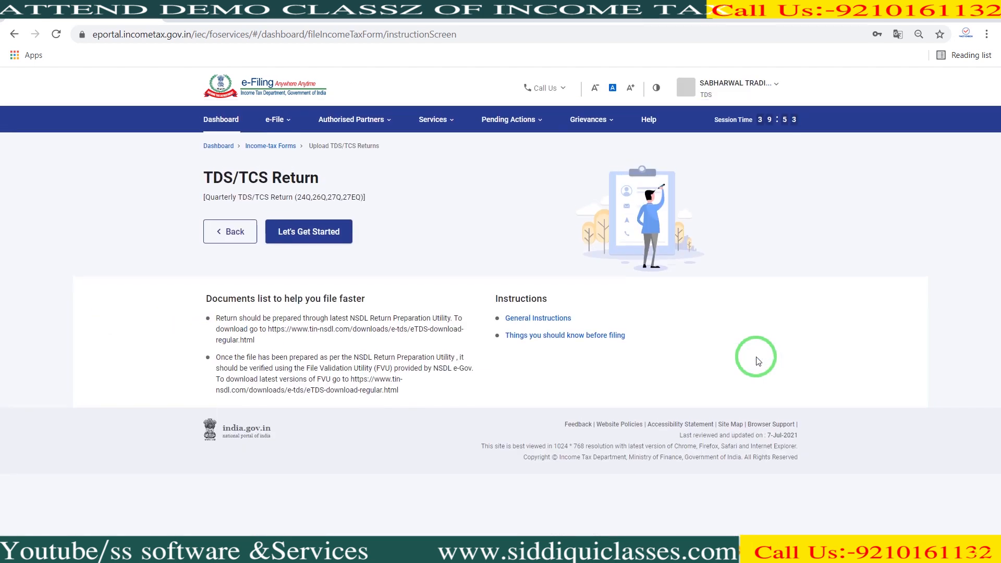
{"action": "left_click", "coordinate": [306, 239]}
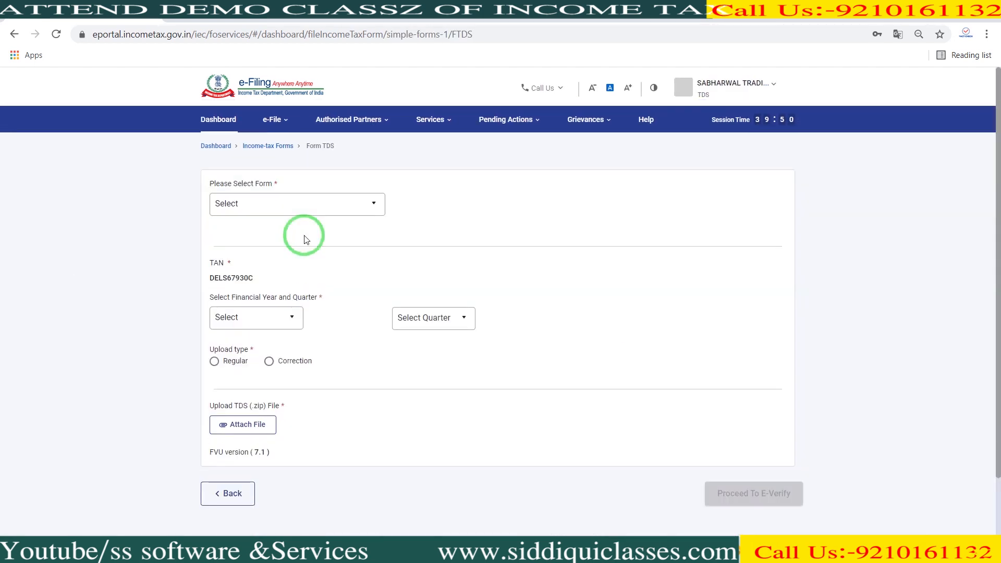
Step: Fill in the new return form with 26Q (Other than salary), financial year 2021-22, quarter Q1 and upload type Regular
{"action": "left_click", "coordinate": [286, 208]}
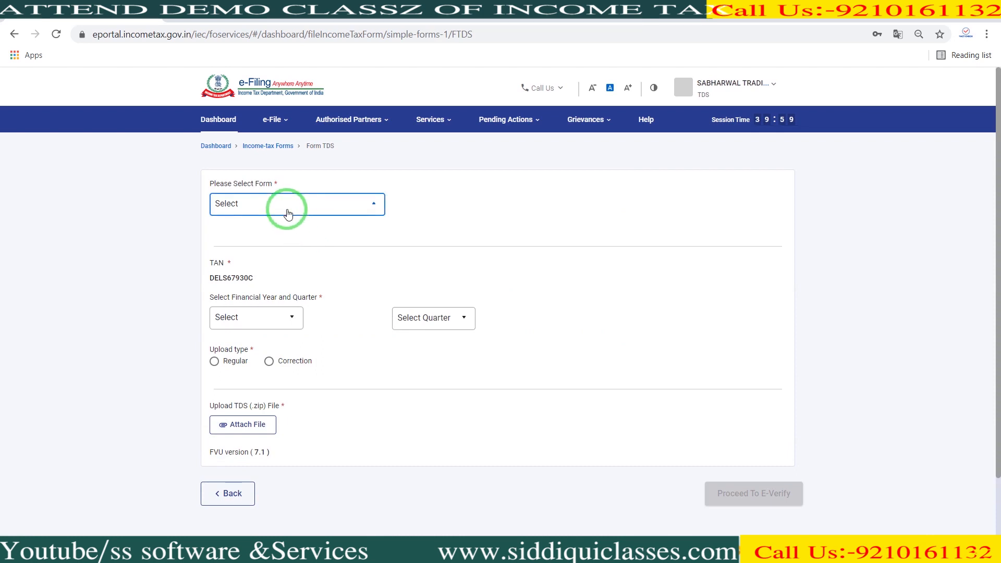
{"action": "left_click", "coordinate": [265, 248]}
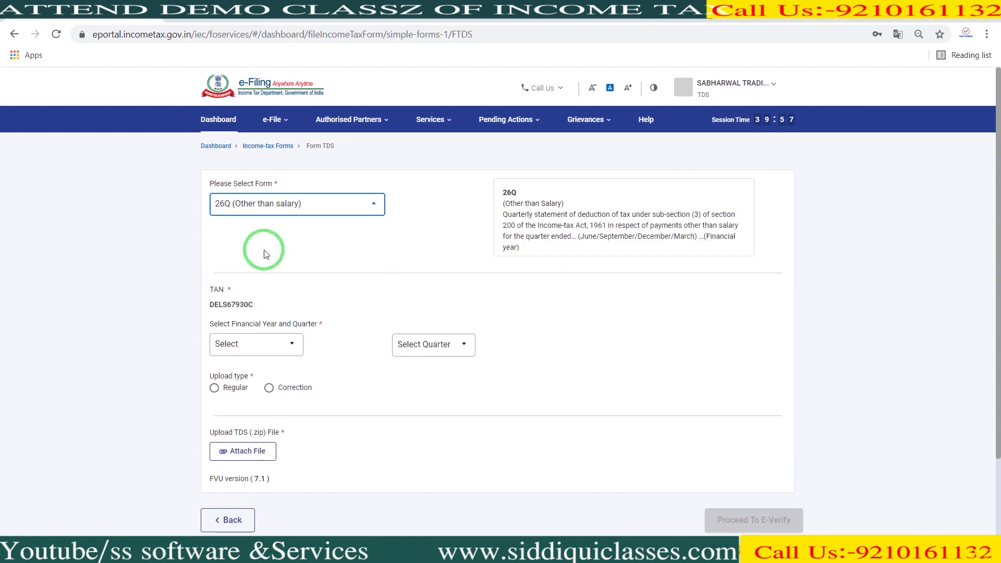
{"action": "left_click", "coordinate": [266, 346]}
{"action": "left_click", "coordinate": [425, 347]}
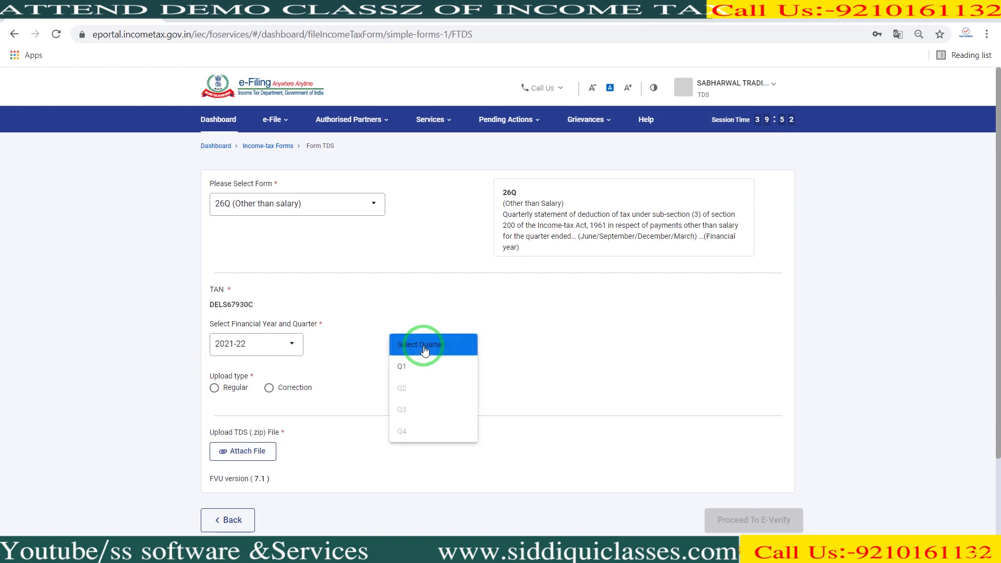
{"action": "left_click", "coordinate": [408, 366]}
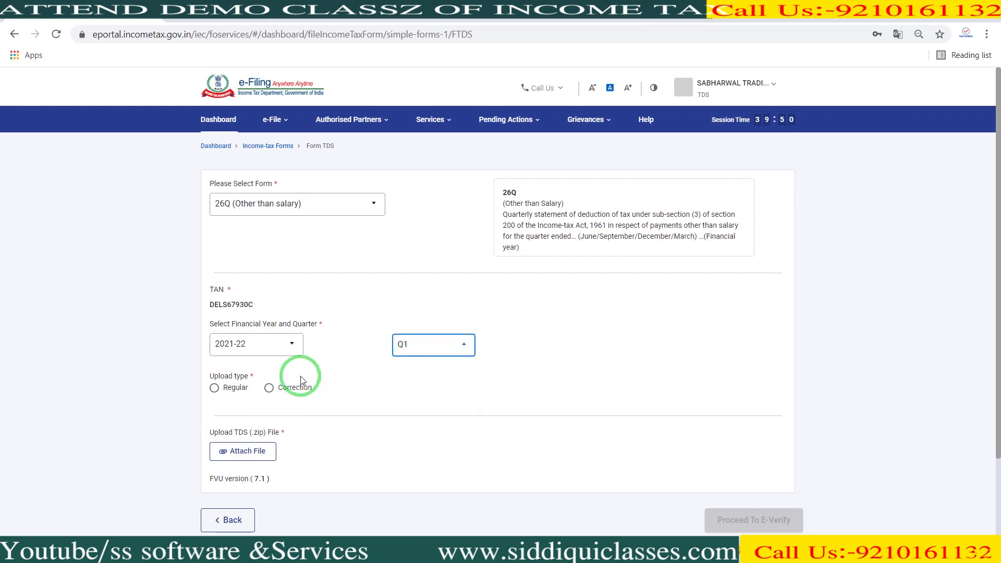
{"action": "left_click", "coordinate": [244, 392]}
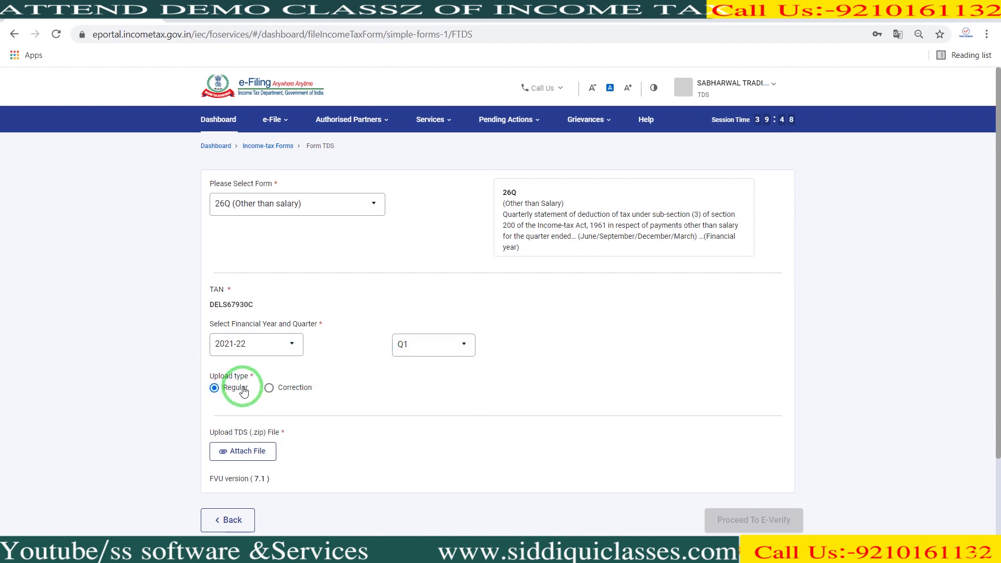
Step: Attach 26QRQ1.zip from the 26Q folder and confirm proceeding to e-Verify
{"action": "left_click", "coordinate": [246, 452]}
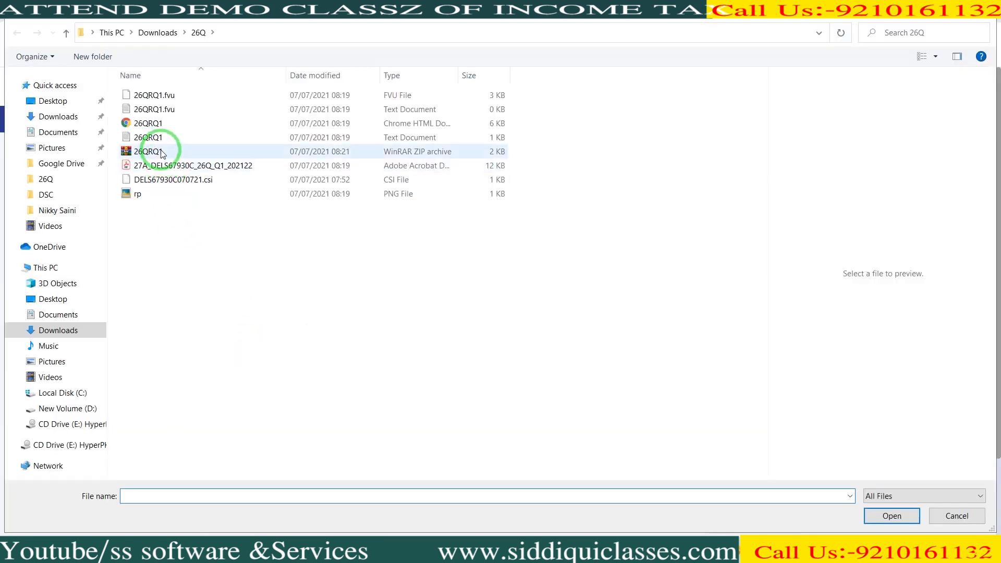
{"action": "double_click", "coordinate": [161, 151]}
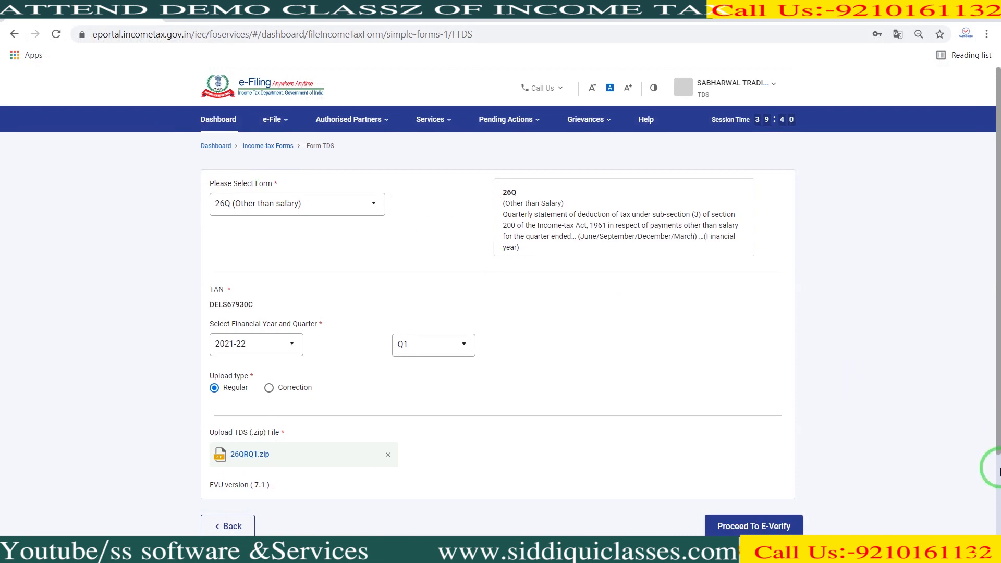
{"action": "scroll", "coordinate": [999, 470], "scroll_direction": "down", "scroll_amount": 3}
{"action": "left_click", "coordinate": [795, 432]}
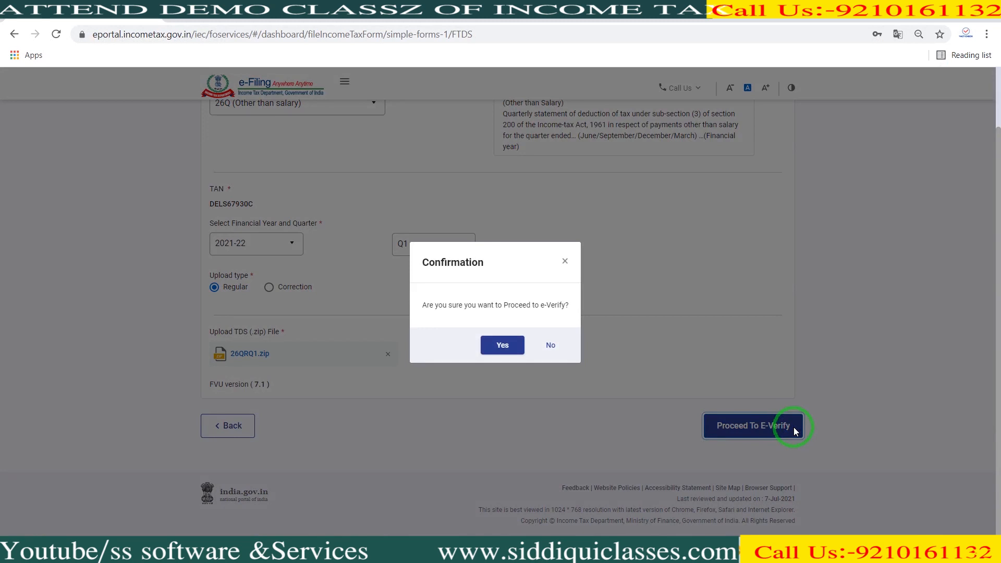
{"action": "left_click", "coordinate": [498, 344]}
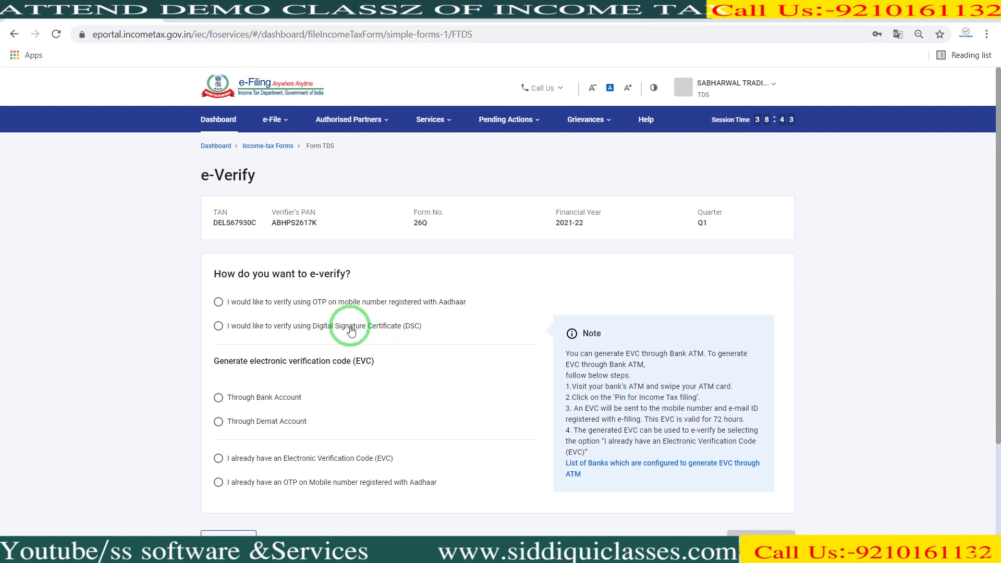
Step: Choose Digital Signature Certificate (DSC) as the e-verification method and continue
{"action": "left_click", "coordinate": [351, 331]}
{"action": "left_click", "coordinate": [998, 474]}
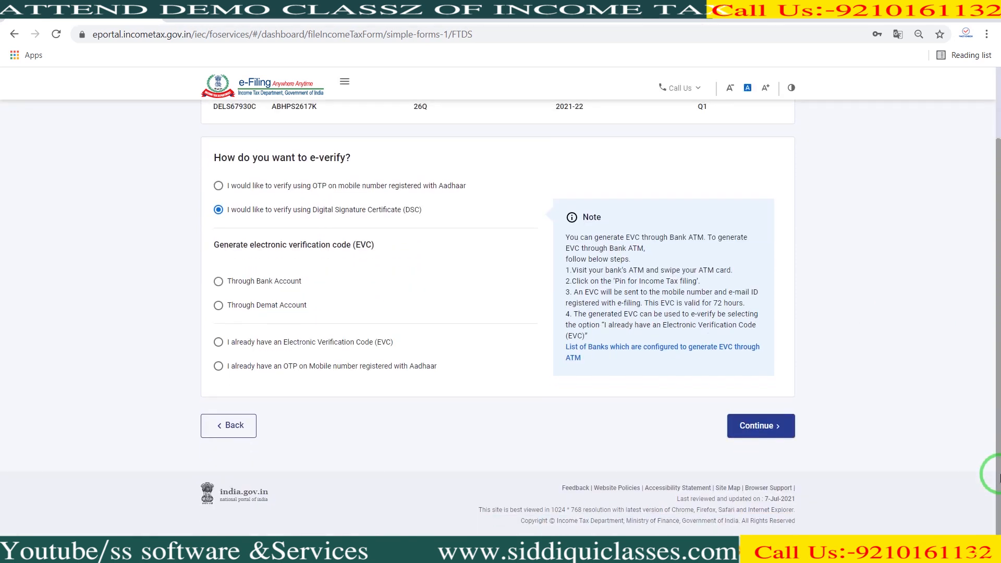
{"action": "left_click", "coordinate": [761, 437]}
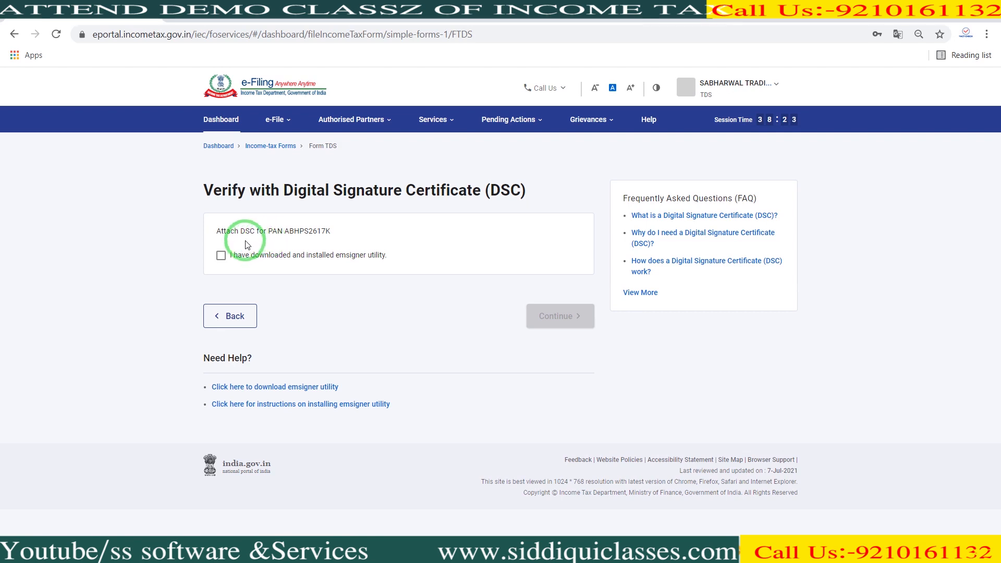
Step: Declare that the emsigner utility is downloaded and installed, and check the emBridge service status in its window
{"action": "left_click", "coordinate": [221, 256]}
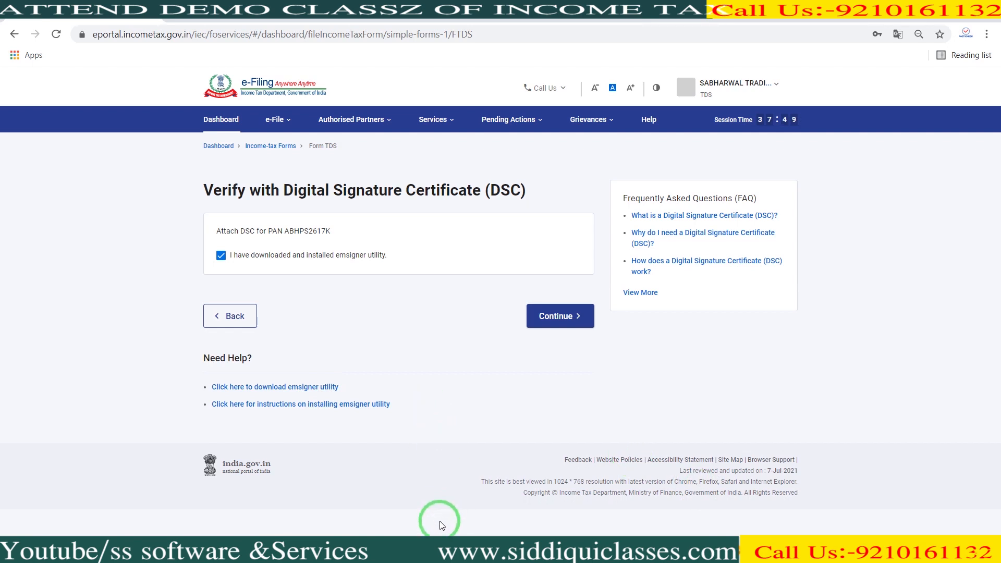
{"action": "left_click", "coordinate": [438, 544]}
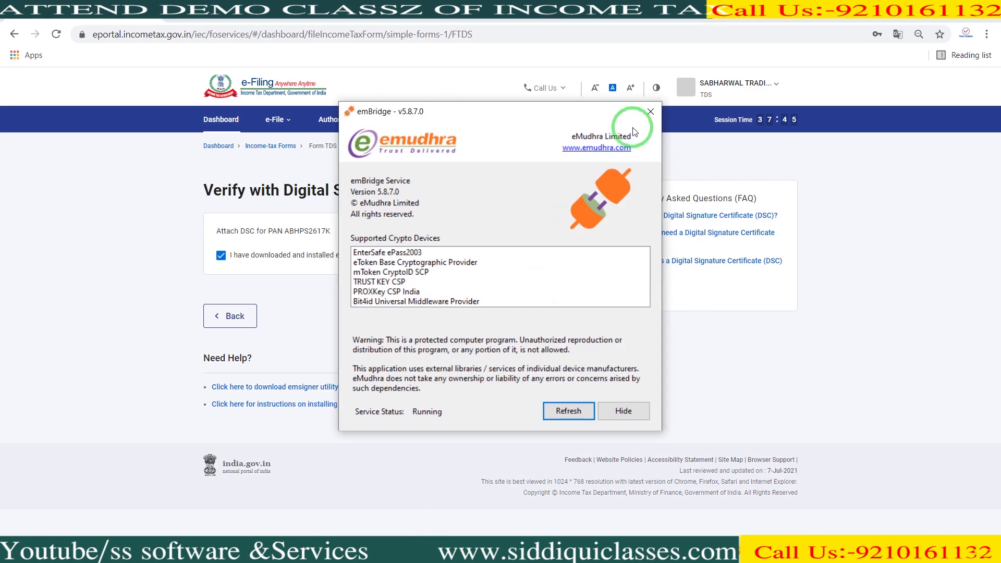
{"action": "left_click", "coordinate": [649, 113]}
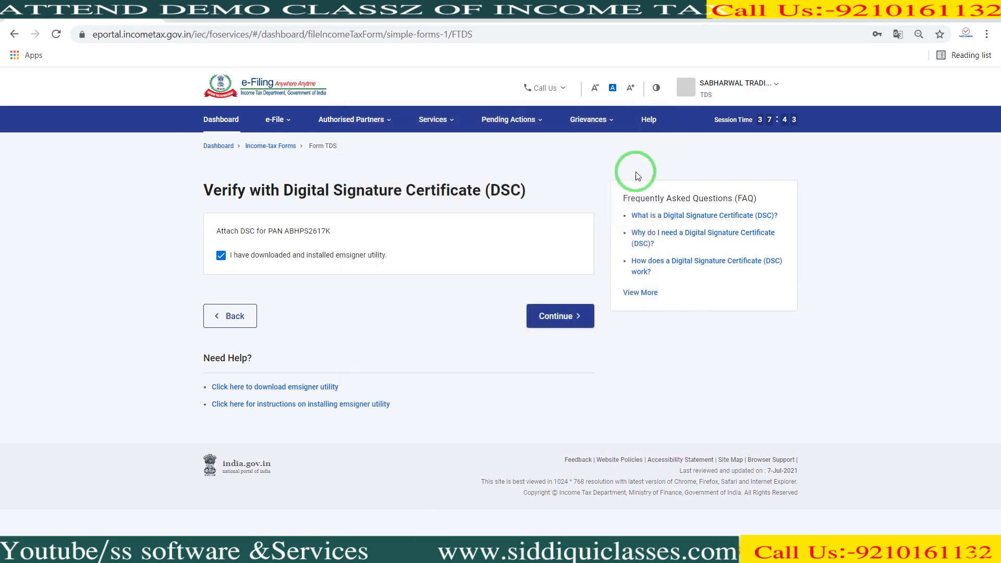
Step: Continue to data signing and choose the ePass2003 token as provider and eMudhra as certificate
{"action": "left_click", "coordinate": [575, 320]}
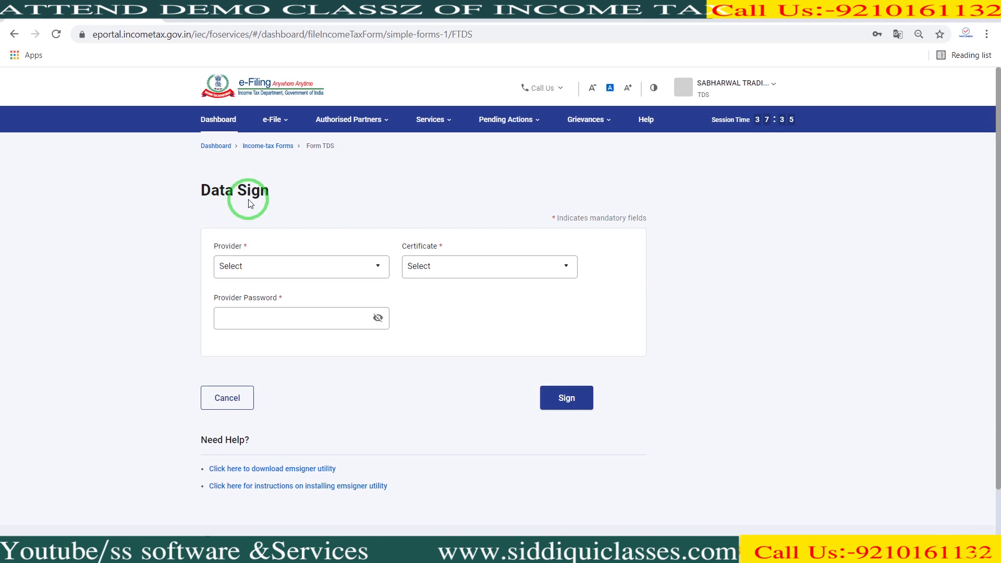
{"action": "left_click", "coordinate": [247, 271]}
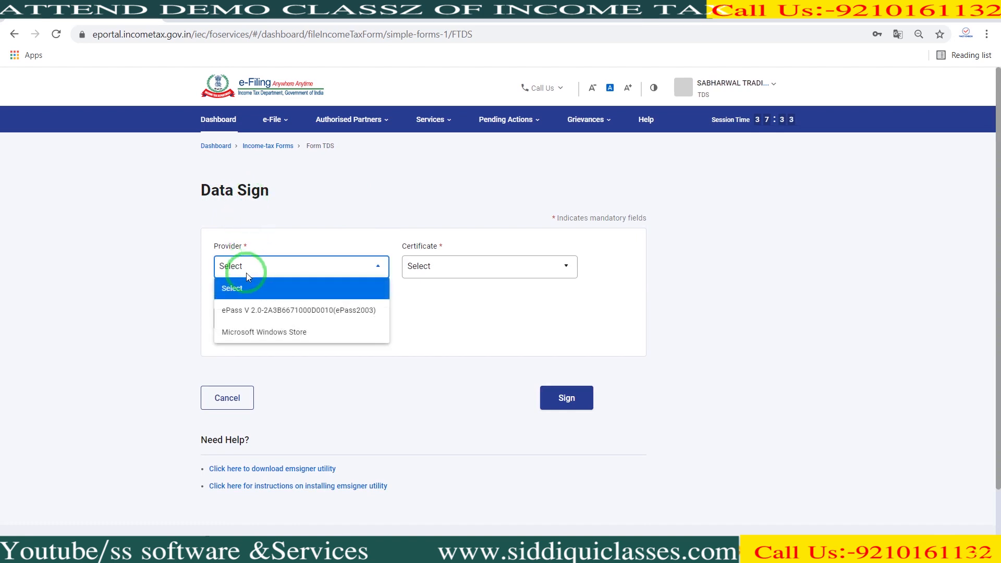
{"action": "left_click", "coordinate": [248, 311]}
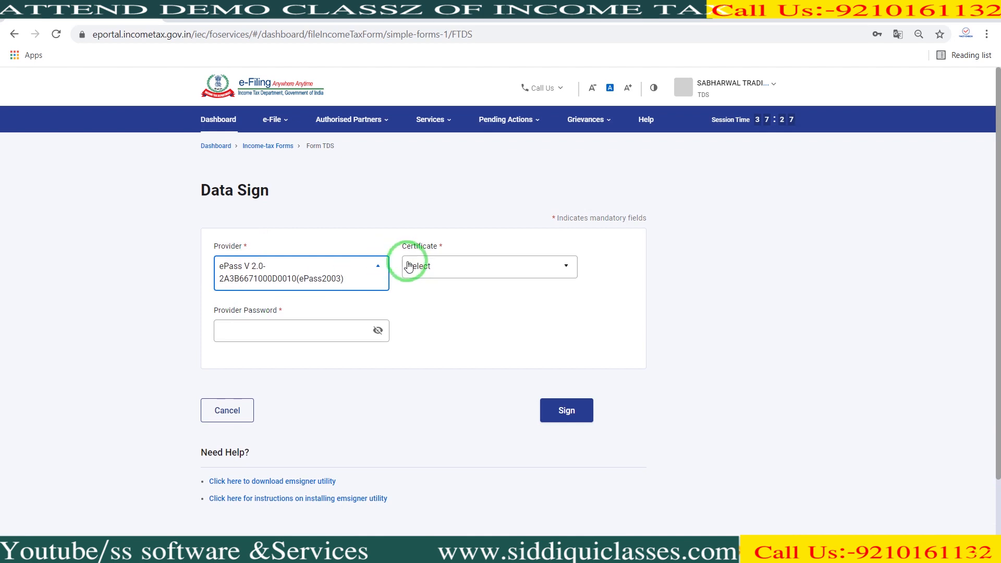
{"action": "left_click", "coordinate": [434, 272]}
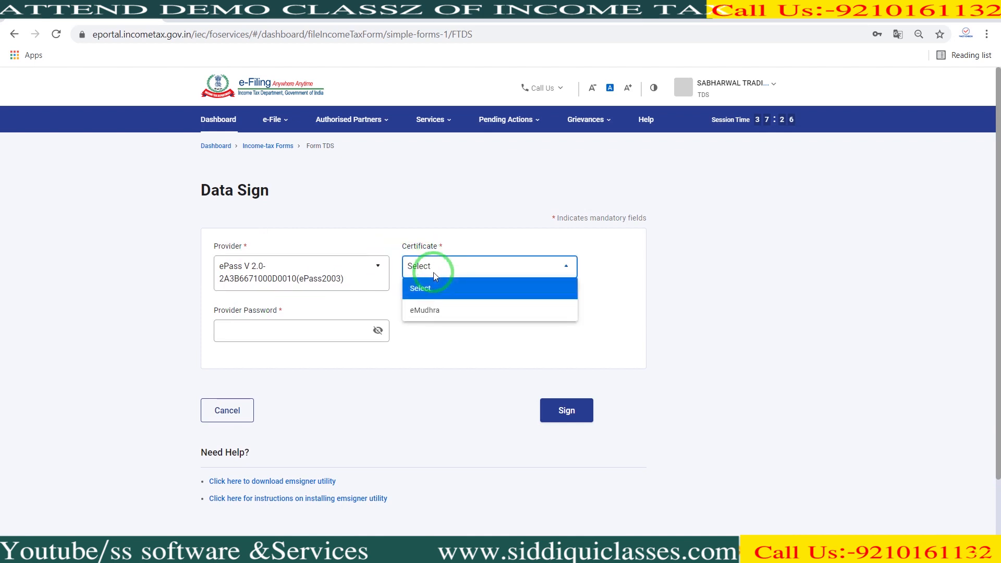
{"action": "left_click", "coordinate": [433, 313]}
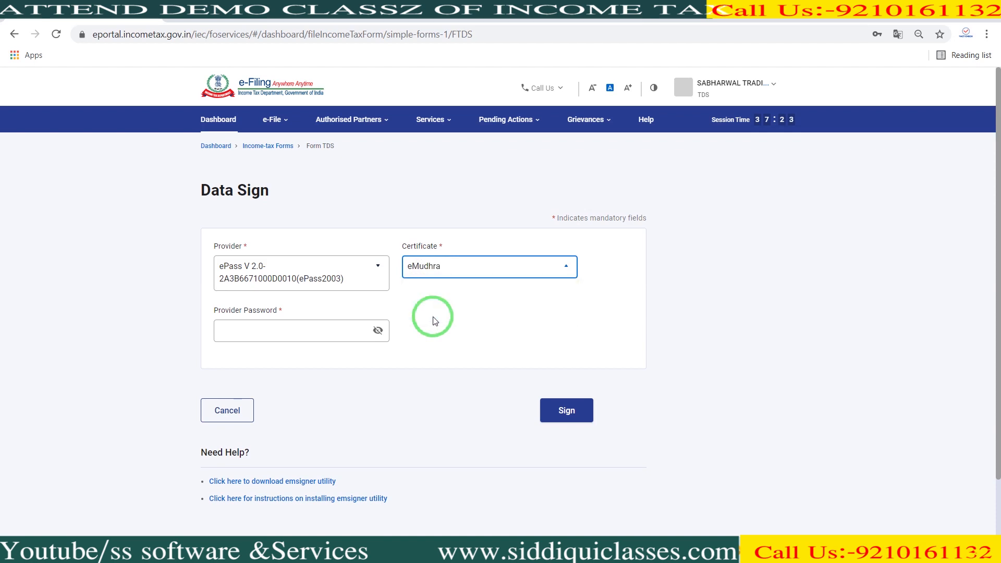
Step: Enter the provider password, sign and confirm submission of the TDS/TCS return, declining the browser's offer to update the saved password
{"action": "left_click", "coordinate": [323, 329]}
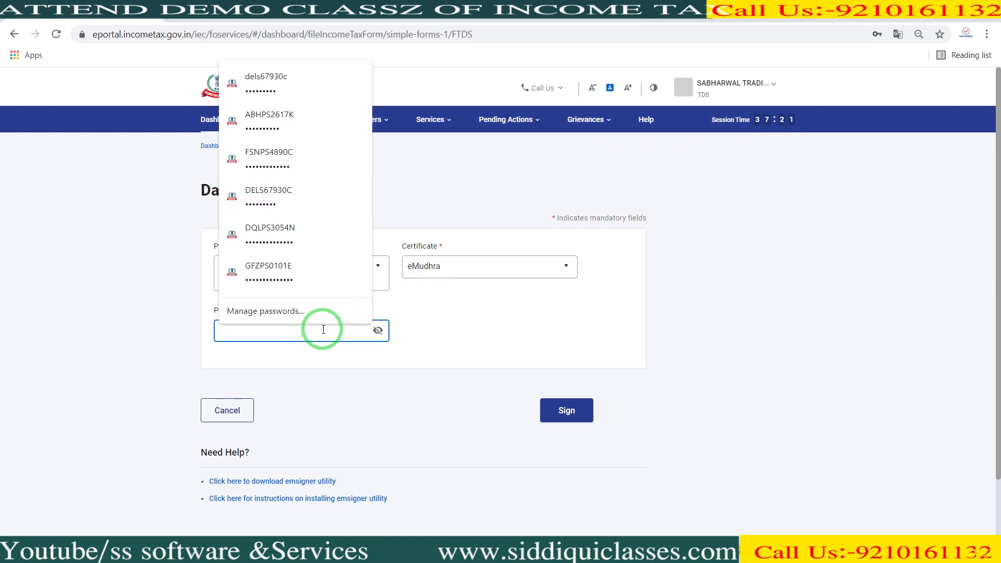
{"action": "type", "text": "1••••••"}
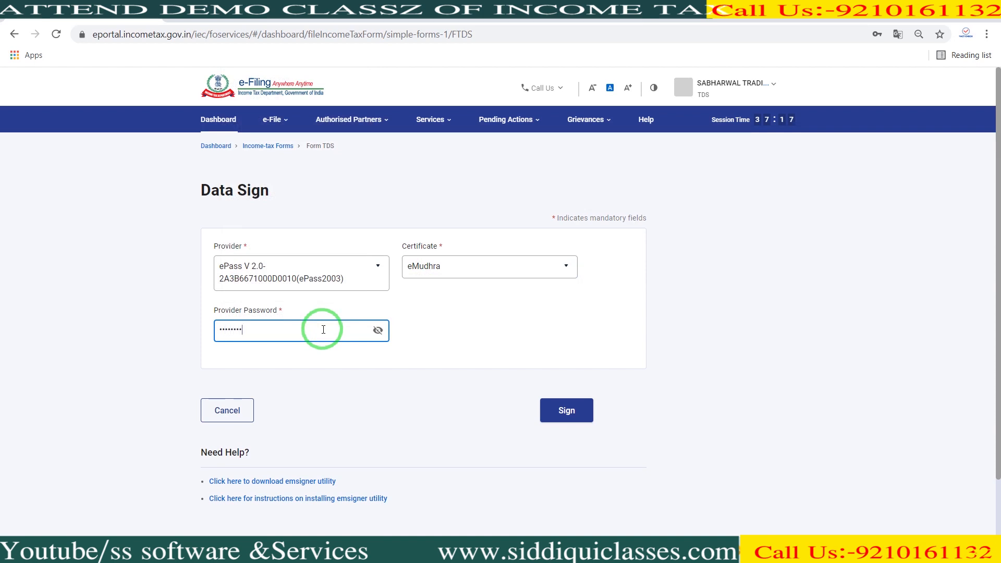
{"action": "type", "text": "••••"}
{"action": "left_click", "coordinate": [548, 413]}
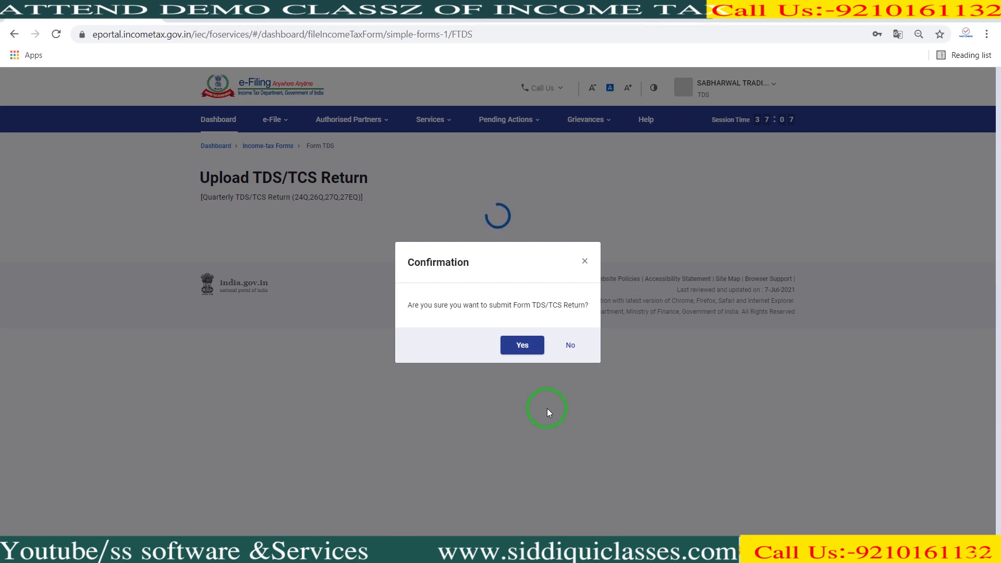
{"action": "left_click", "coordinate": [522, 345]}
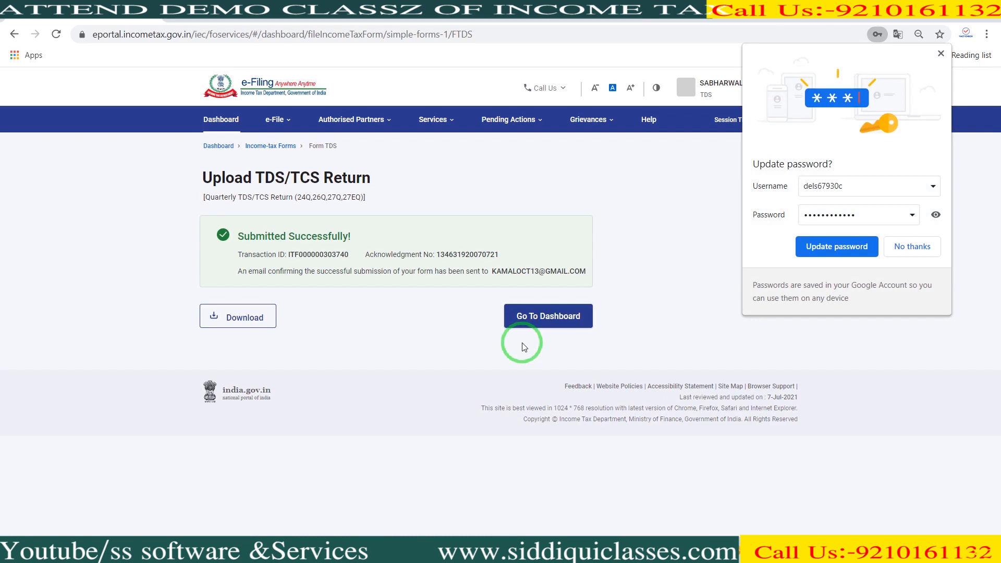
{"action": "left_click", "coordinate": [914, 248]}
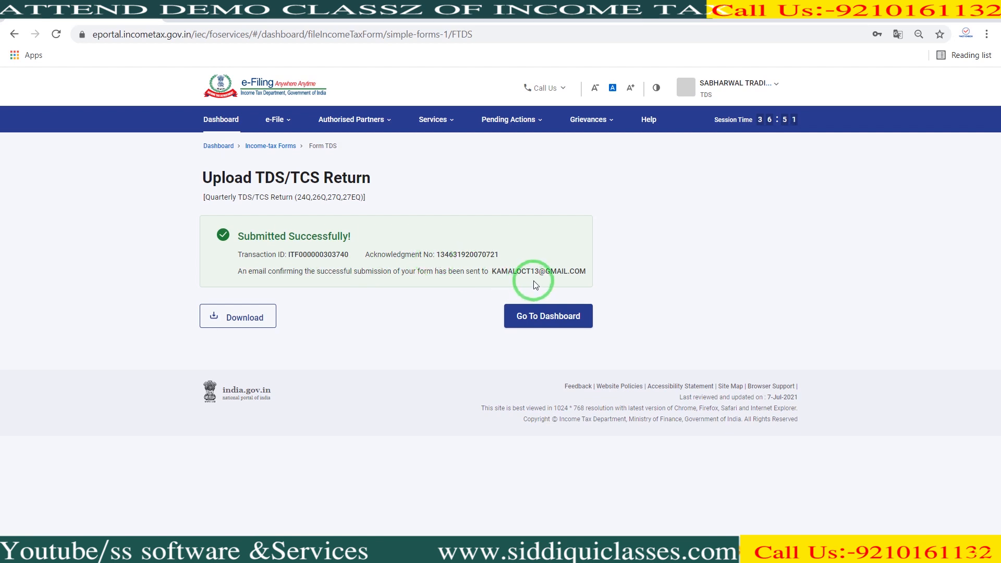
Step: Return to the dashboard and open all Form 26Q filings from the View Filed Forms list
{"action": "left_click", "coordinate": [522, 316]}
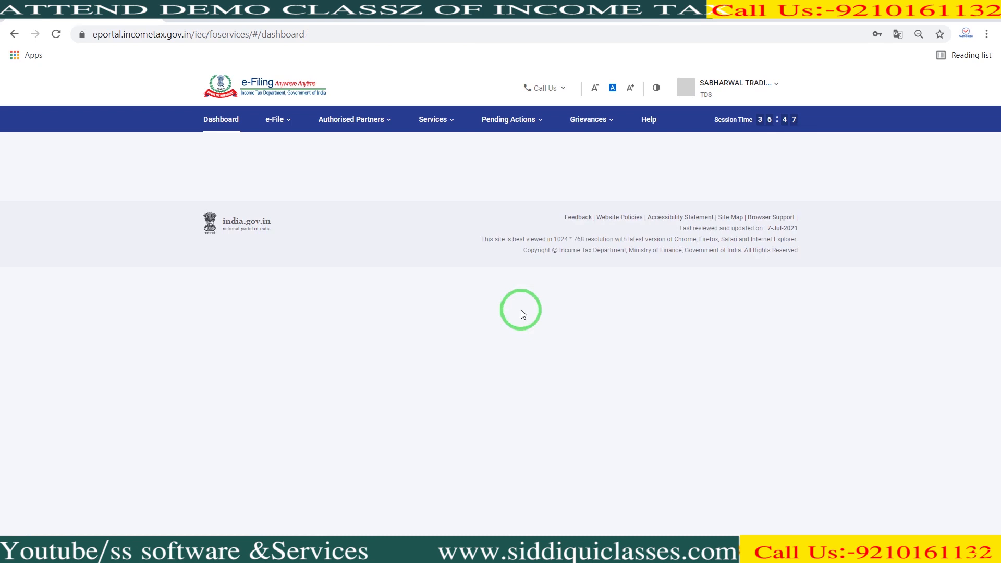
{"action": "left_click", "coordinate": [282, 124]}
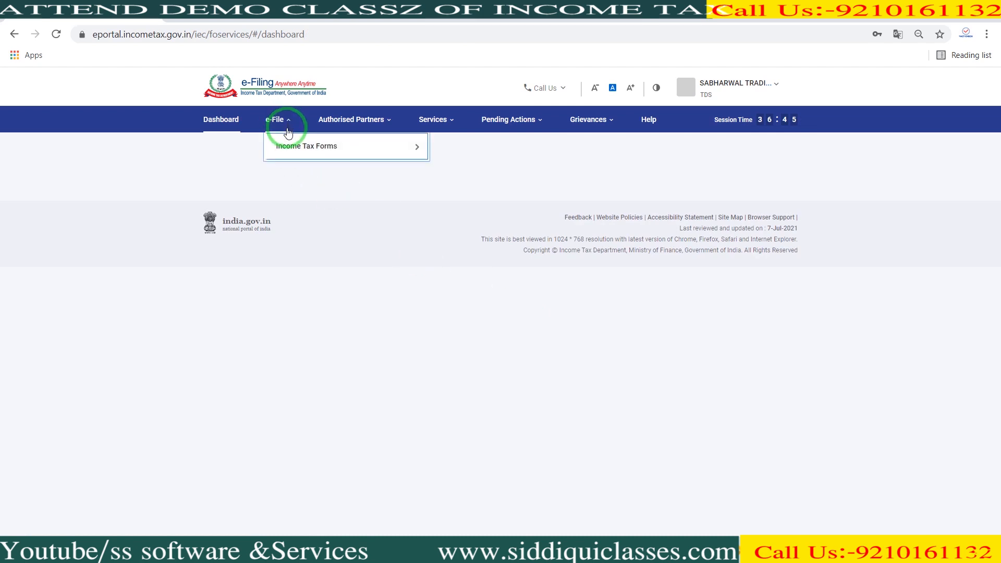
{"action": "mouse_move", "coordinate": [291, 148]}
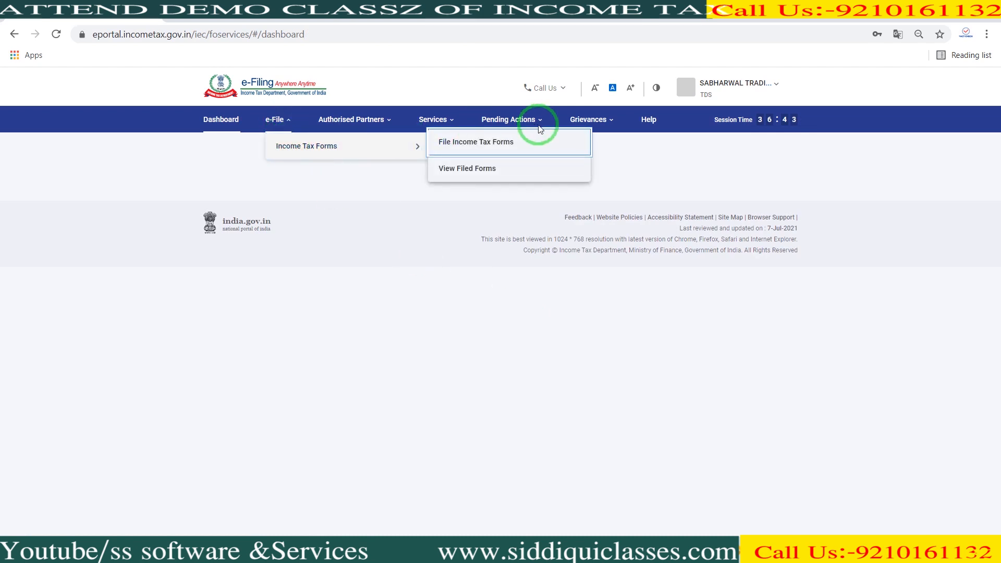
{"action": "left_click", "coordinate": [468, 176]}
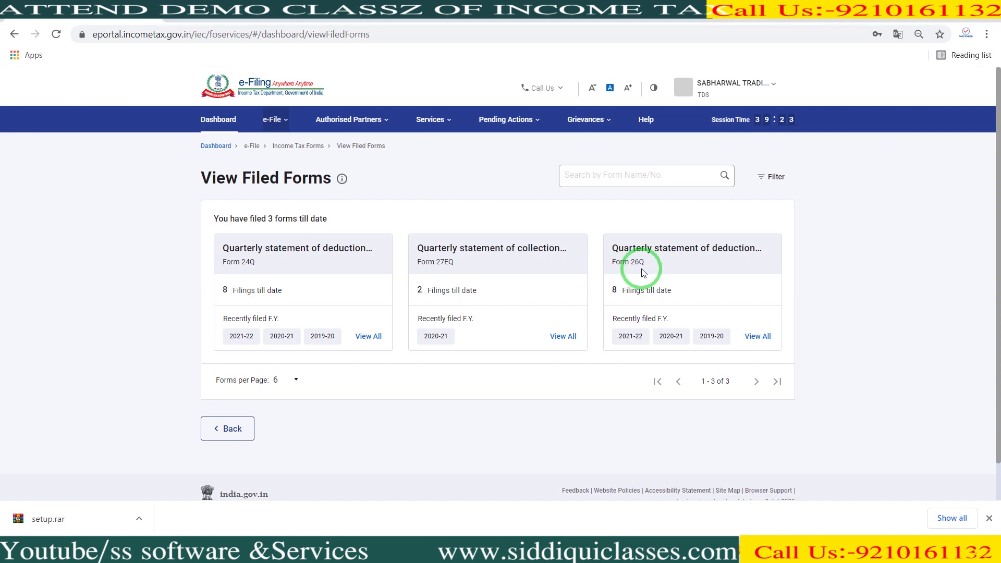
{"action": "left_click", "coordinate": [765, 339]}
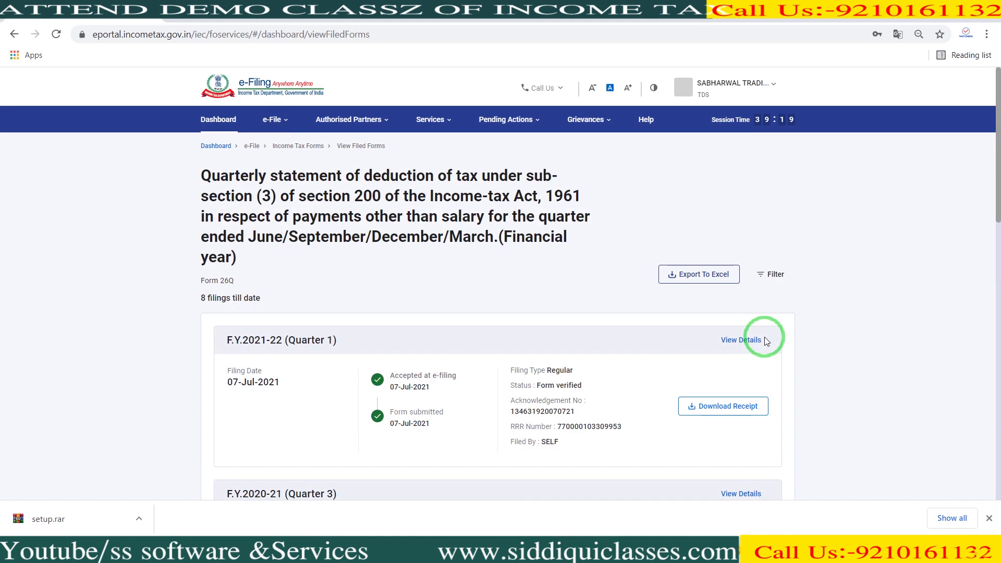
Step: Download the acknowledgement receipt for the F.Y. 2021-22 Quarter 1 filing, then open the PDF and read through it
{"action": "scroll", "coordinate": [853, 279], "scroll_direction": "down", "scroll_amount": 1}
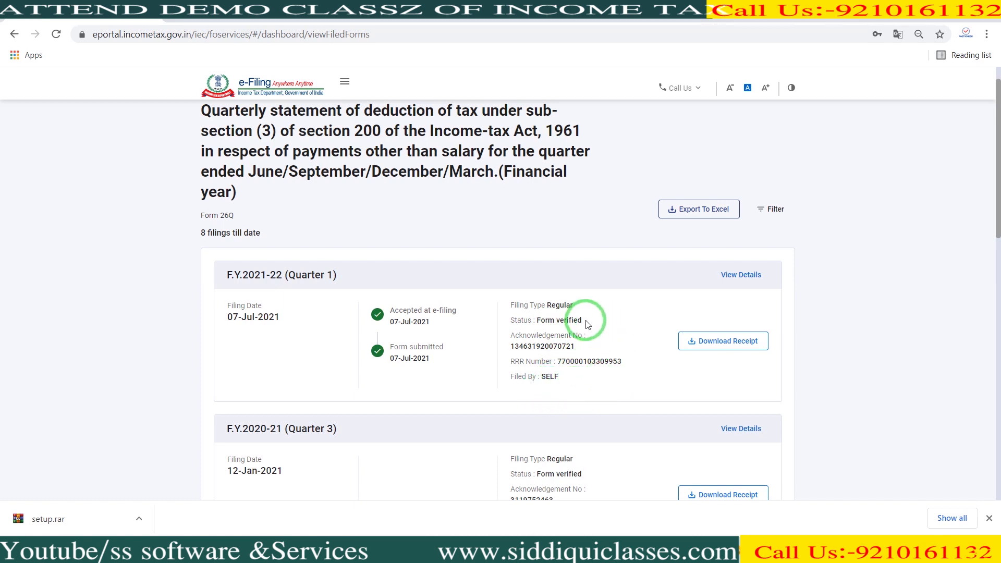
{"action": "left_click", "coordinate": [709, 351]}
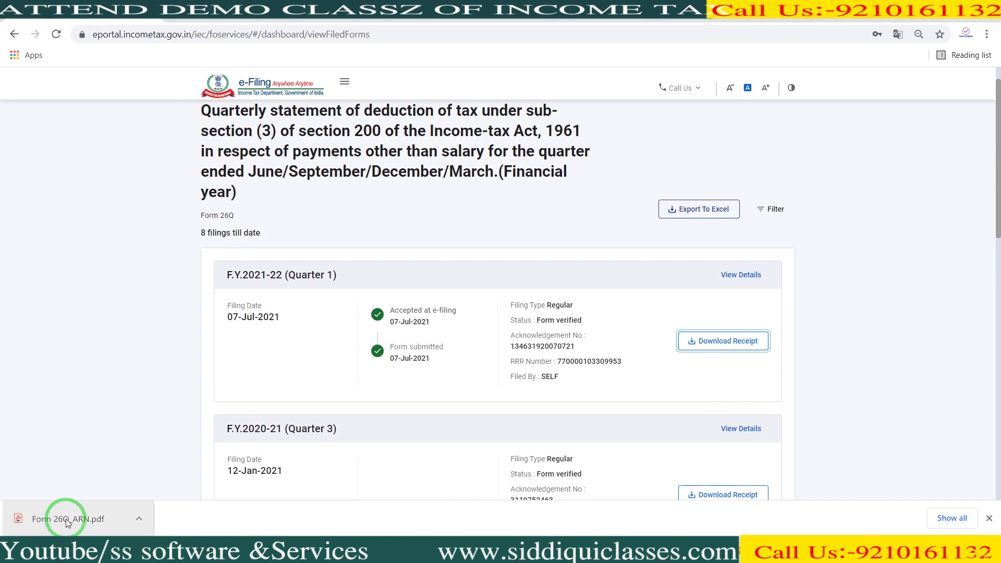
{"action": "left_click", "coordinate": [67, 521]}
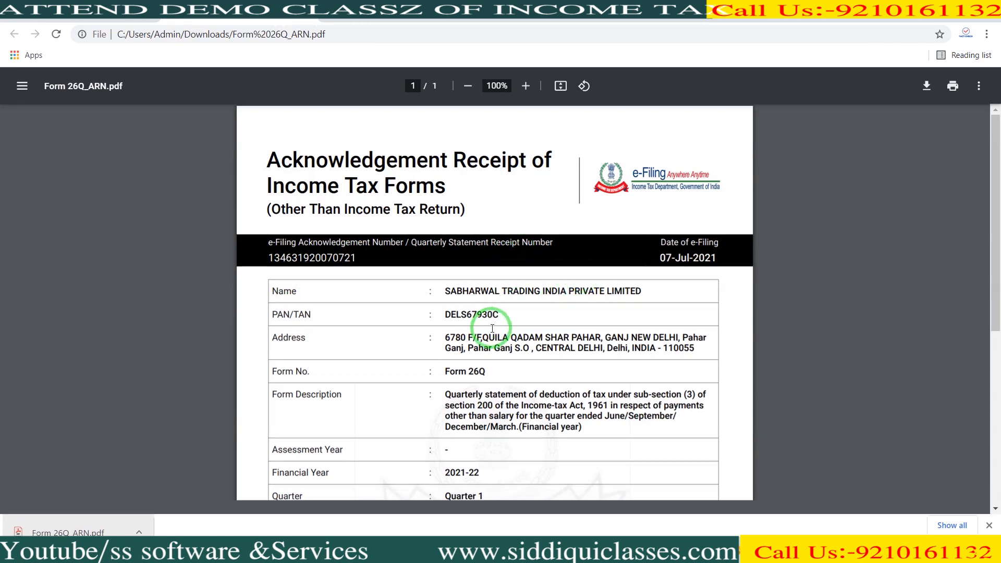
{"action": "scroll", "coordinate": [492, 329], "scroll_direction": "down", "scroll_amount": 3}
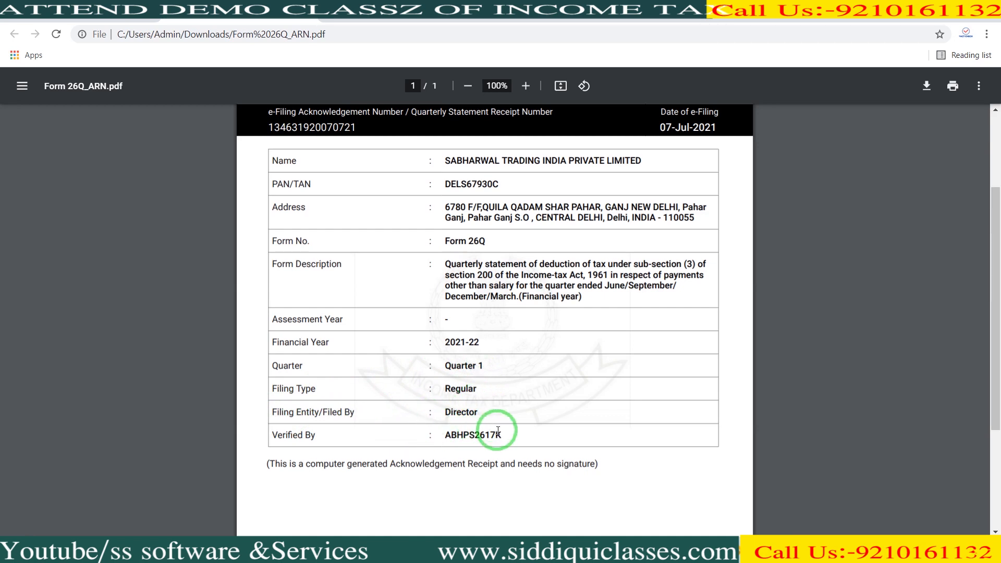
Step: Go back to the filed Form 26Q list, dismiss the multiple-download permission request and review the filings of earlier quarters
{"action": "left_click", "coordinate": [58, 10]}
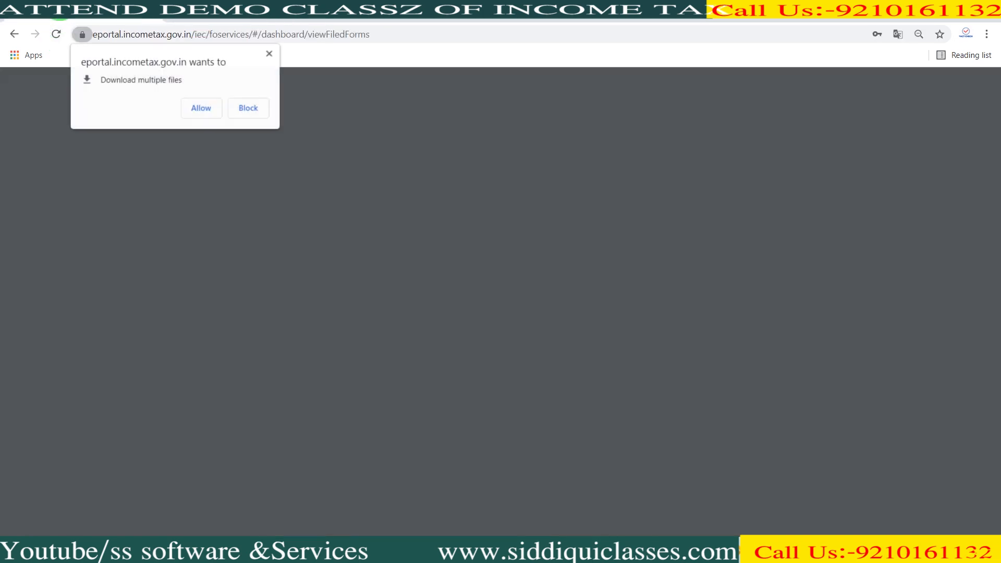
{"action": "left_click", "coordinate": [77, 159]}
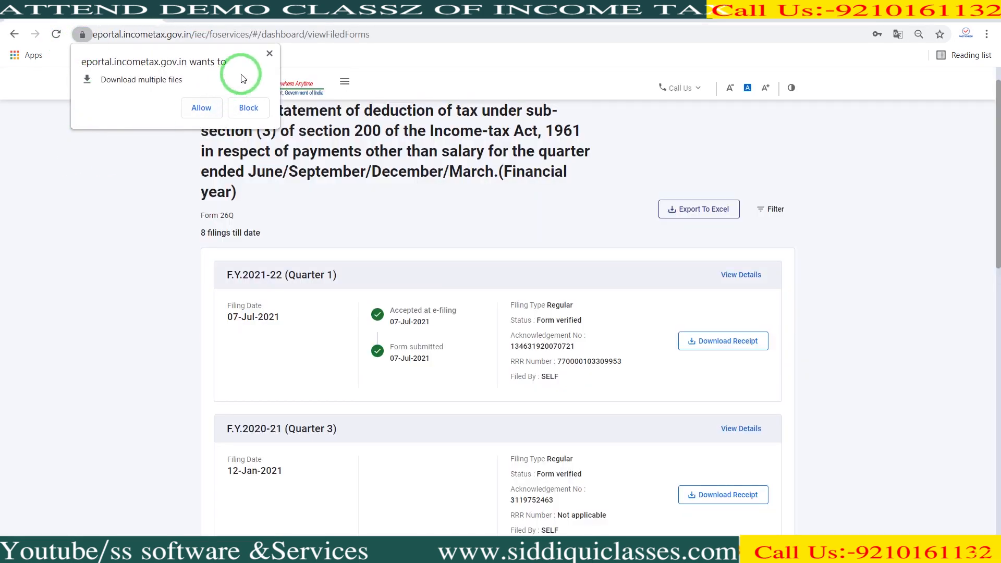
{"action": "left_click", "coordinate": [269, 54]}
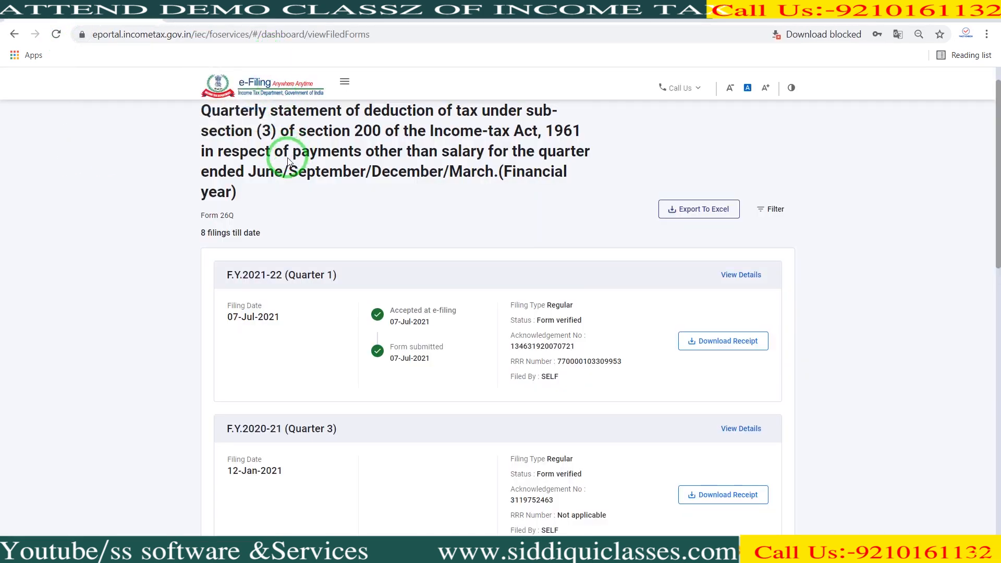
{"action": "scroll", "coordinate": [287, 161], "scroll_direction": "down", "scroll_amount": 5}
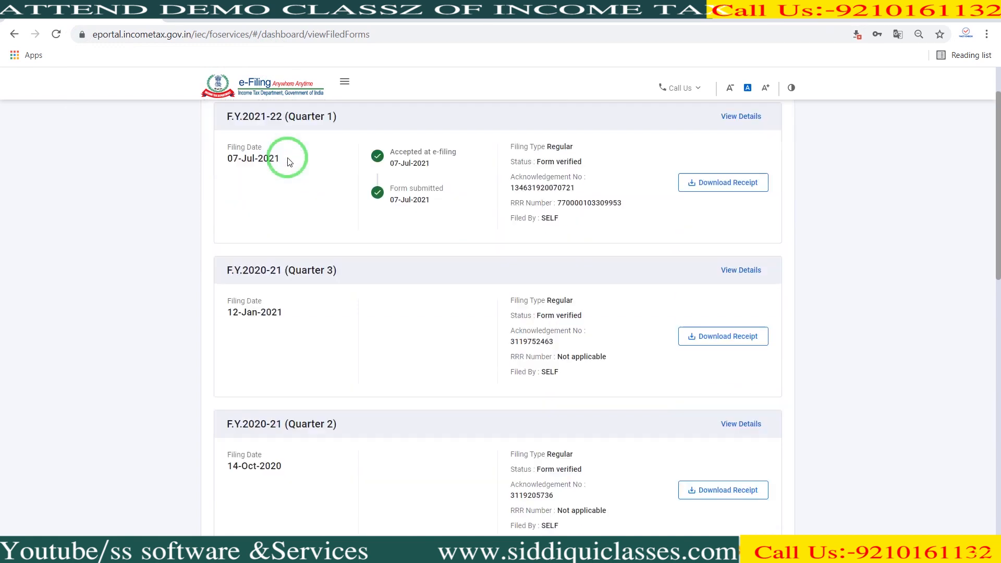
{"action": "scroll", "coordinate": [287, 160], "scroll_direction": "down", "scroll_amount": 4}
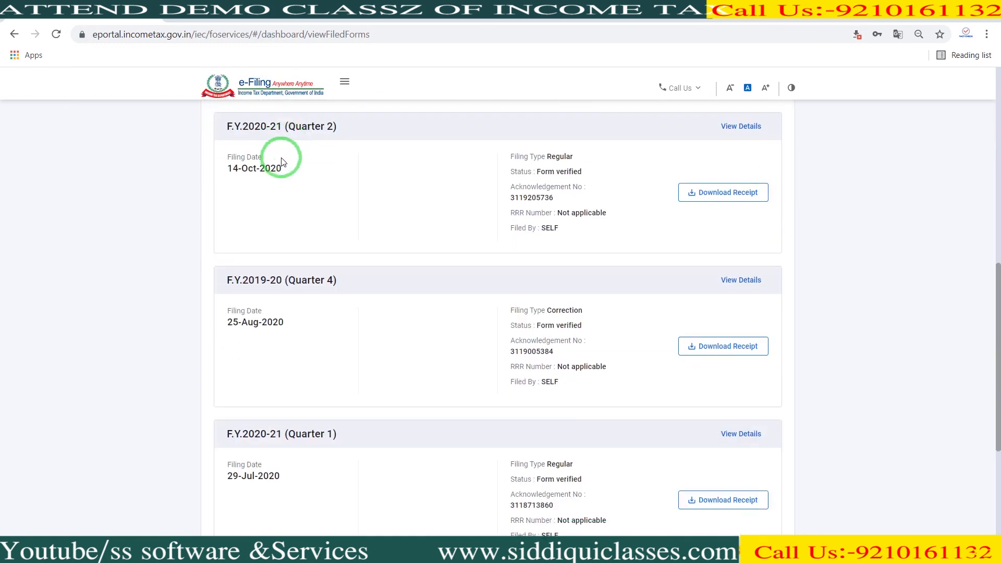
{"action": "scroll", "coordinate": [364, 271], "scroll_direction": "up", "scroll_amount": 9}
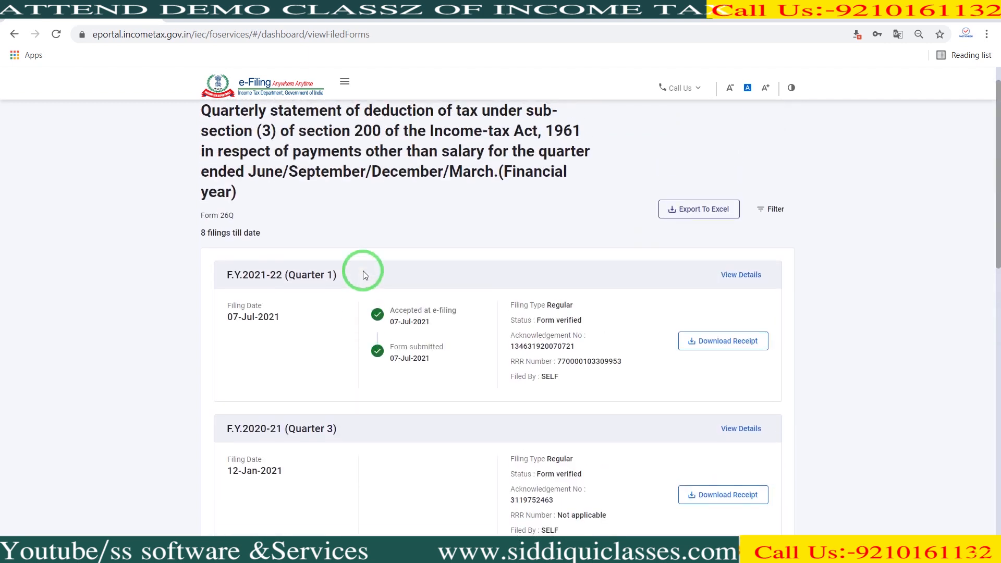